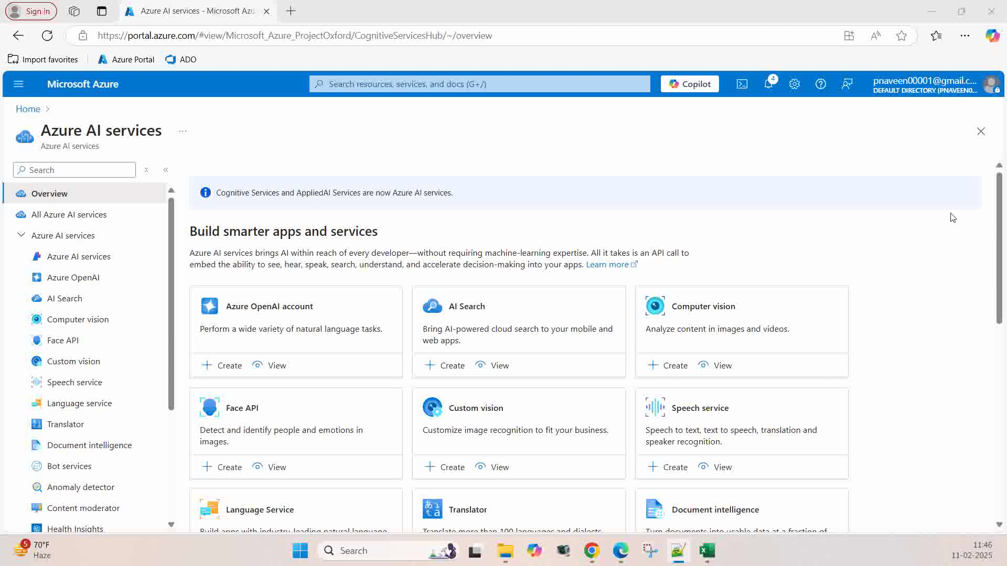
# Step: Leave the Azure AI services page, open the BasicRG resource group and start adding a resource to it
pyautogui.click(980, 132)
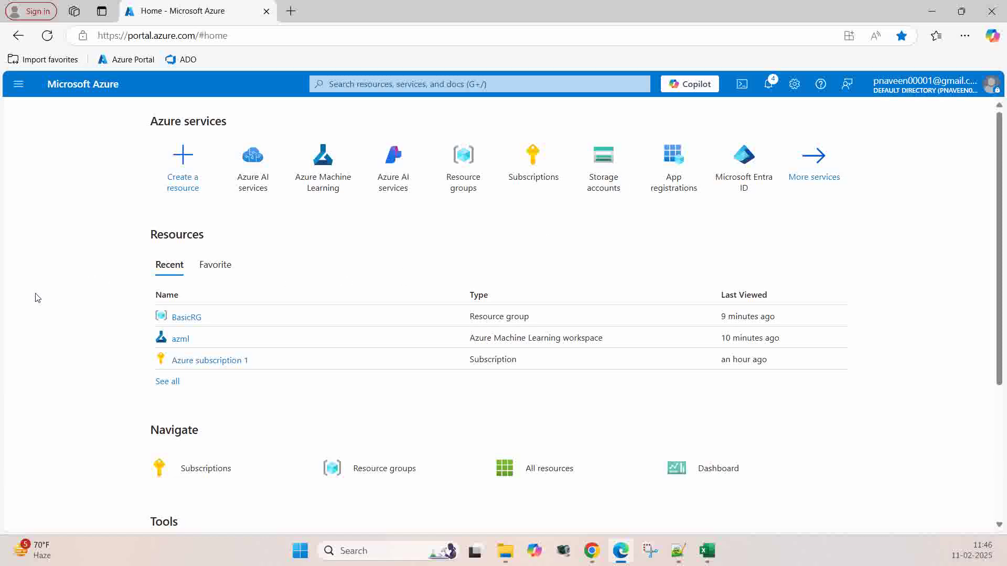
pyautogui.click(187, 322)
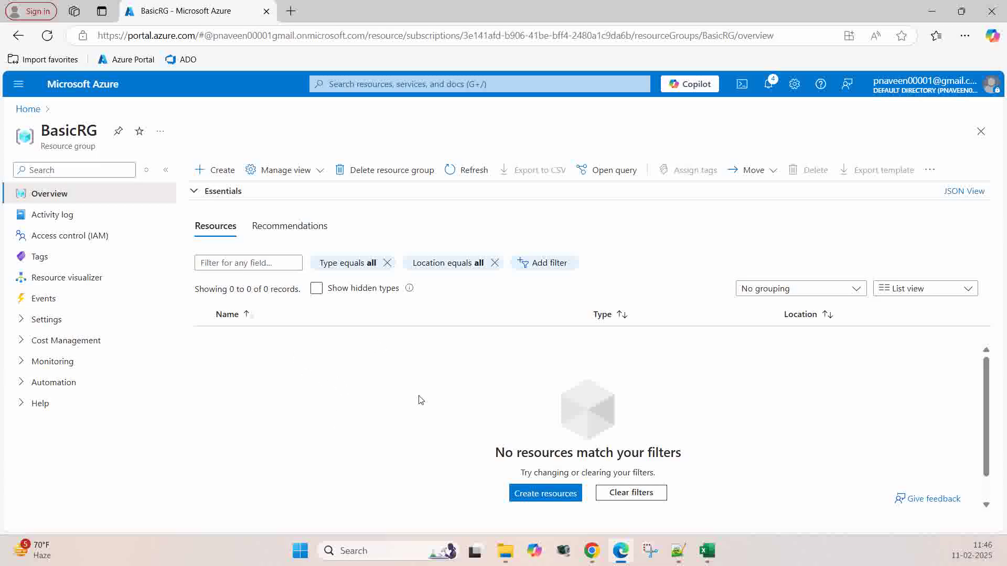
pyautogui.click(214, 169)
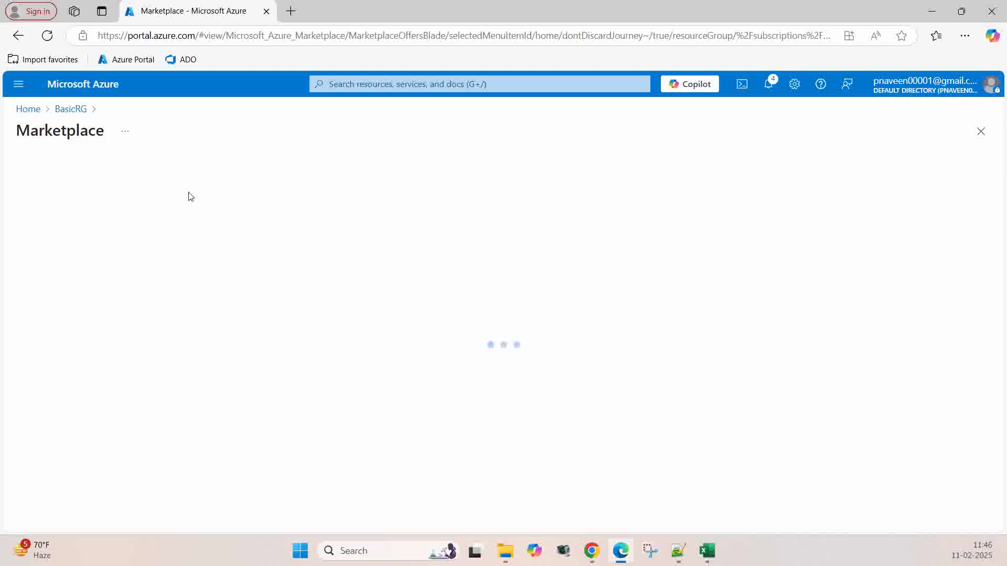
# Step: Search the Marketplace for "azure machine learning" and open Microsoft's Azure Machine Learning offering
pyautogui.click(178, 211)
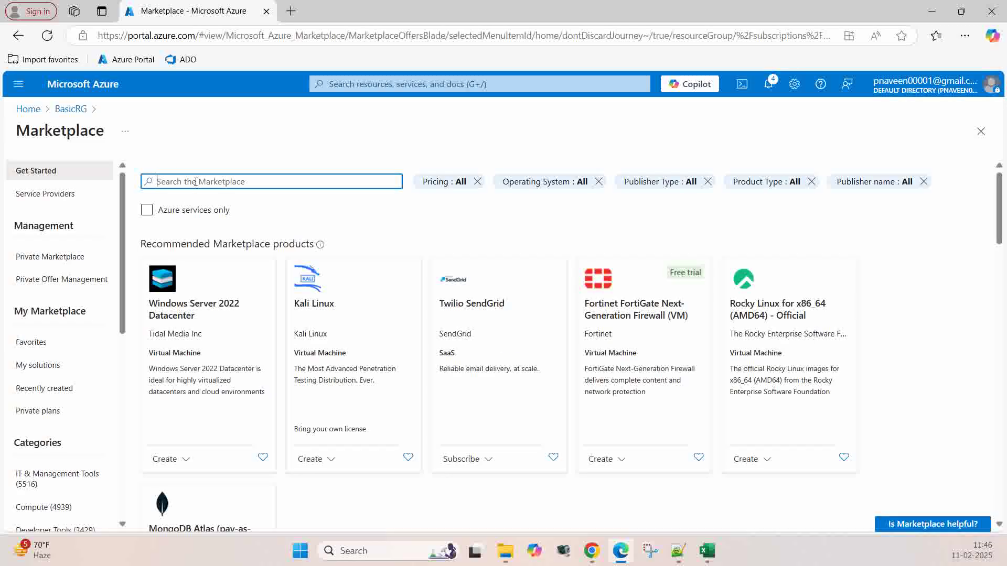
pyautogui.write('azure ma')
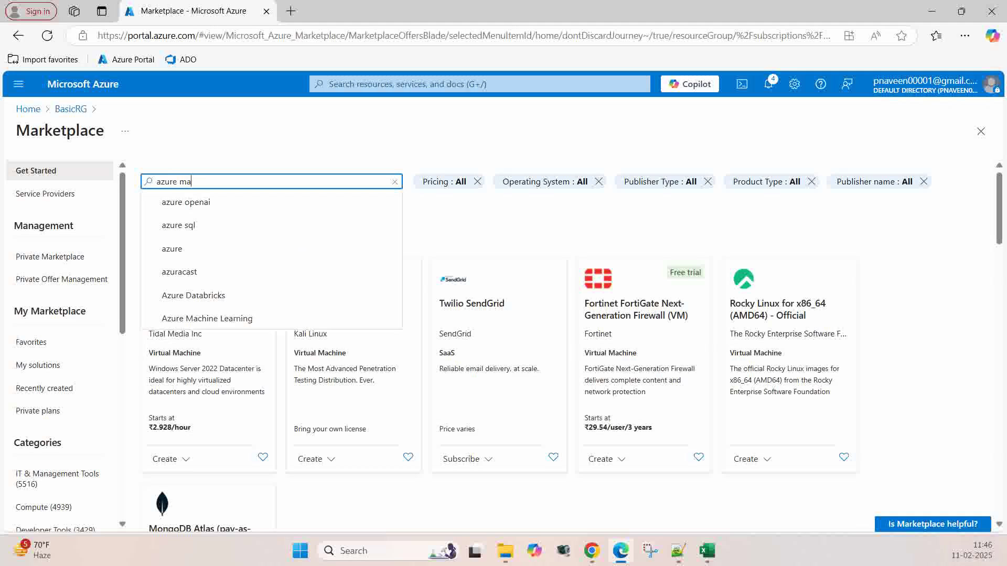
pyautogui.write('chine')
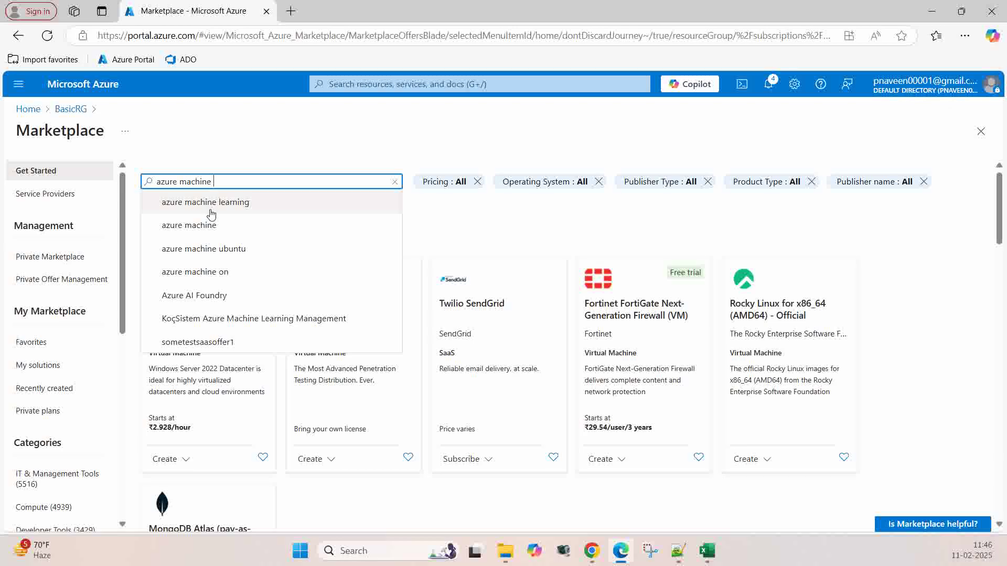
pyautogui.click(232, 206)
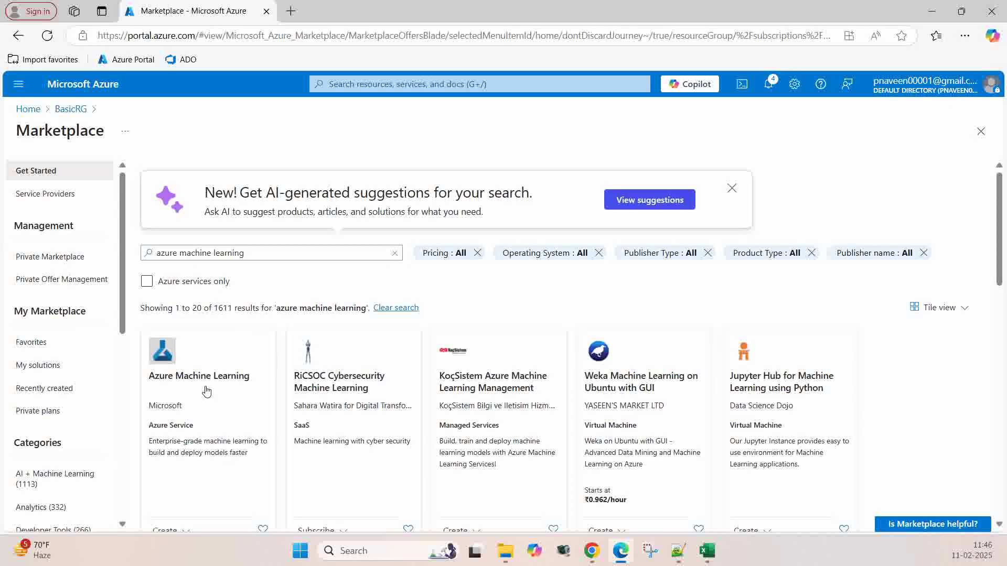
pyautogui.click(228, 395)
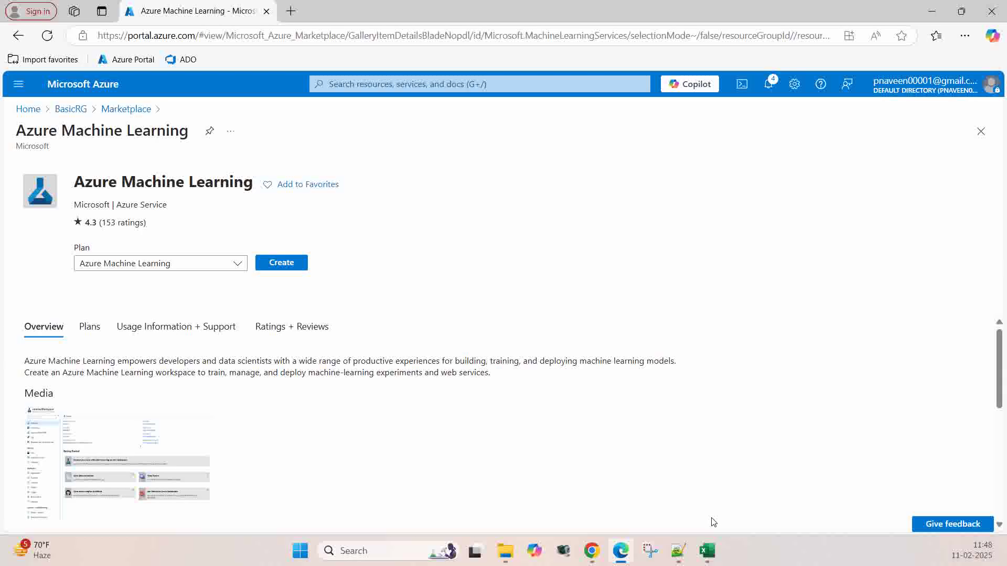
# Step: Switch to the IceCreamSales workbook in Excel and look through its rows from first to last
pyautogui.click(708, 551)
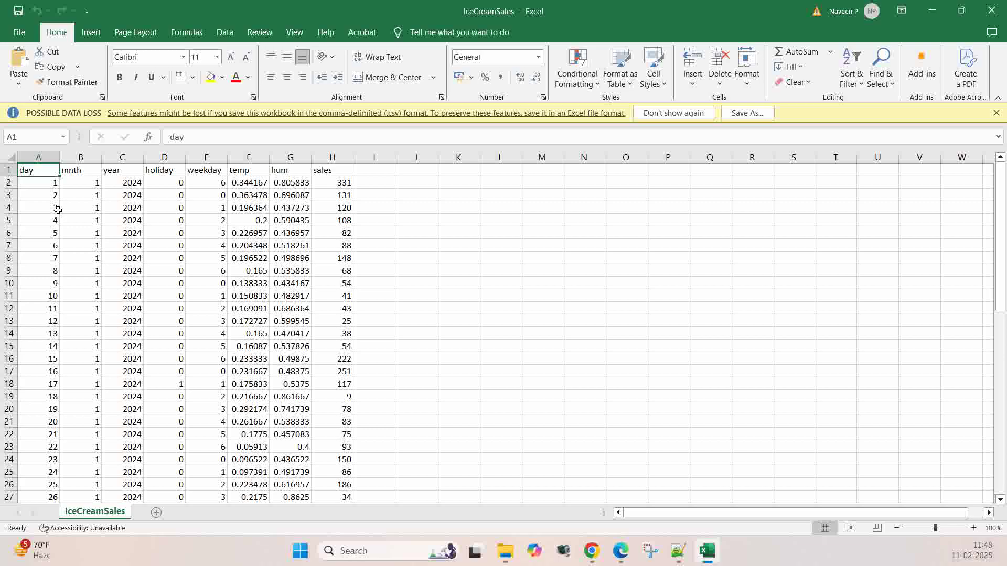
pyautogui.scroll(-15, 58, 209)
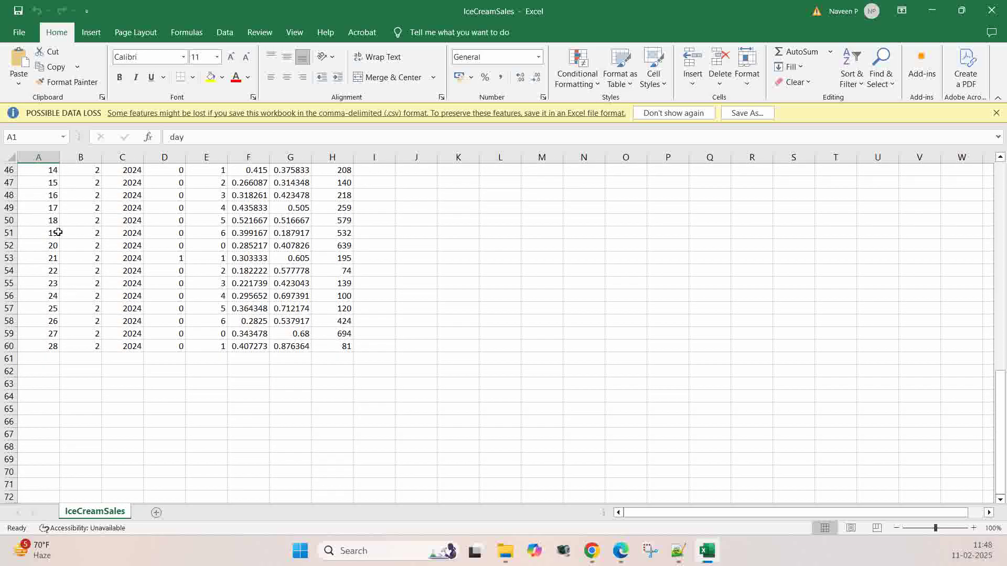
pyautogui.scroll(8, 58, 232)
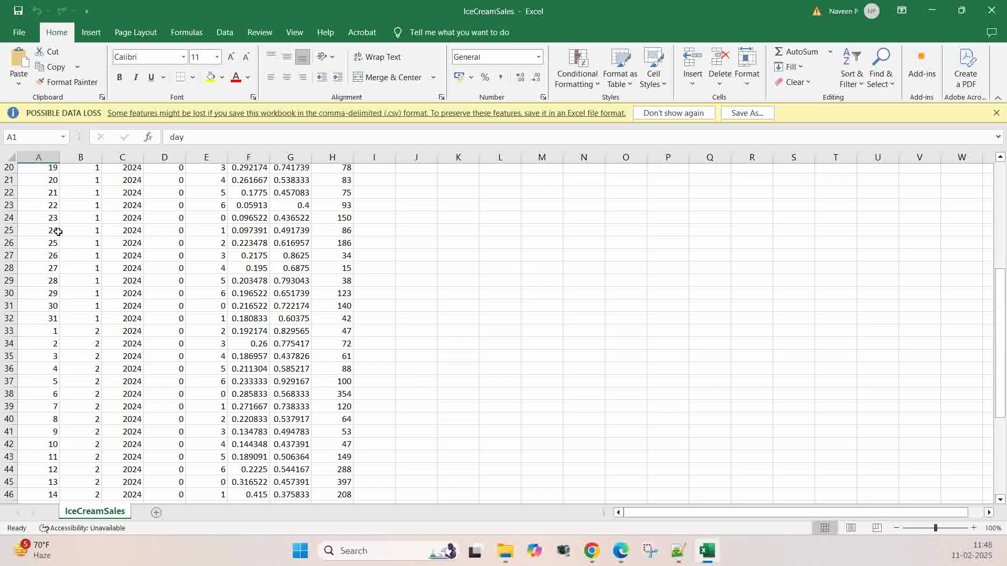
pyautogui.scroll(7, 58, 232)
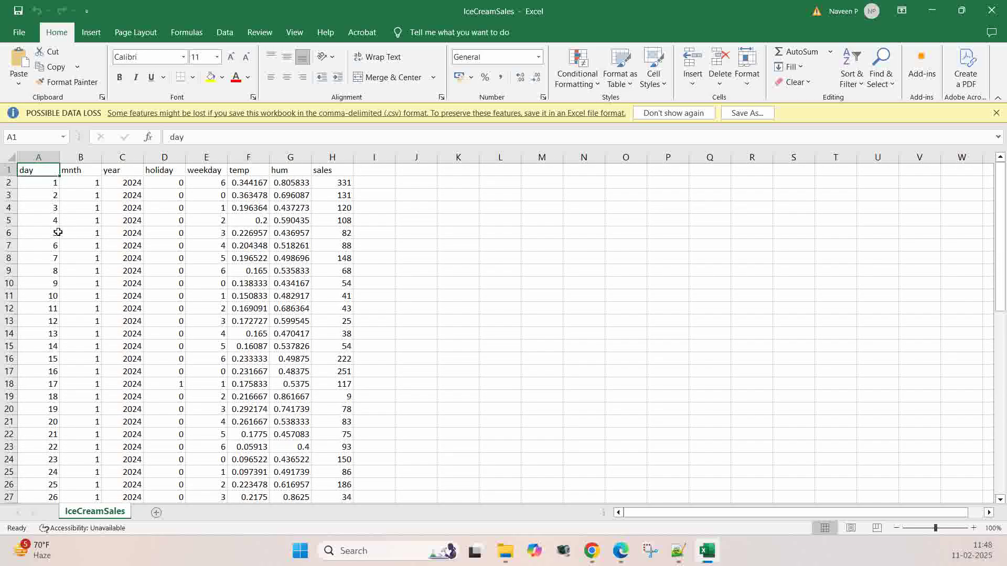
# Step: Examine the first record's value in each column: day, mnth, year, holiday, weekday, temp, hum and sales
pyautogui.click(39, 184)
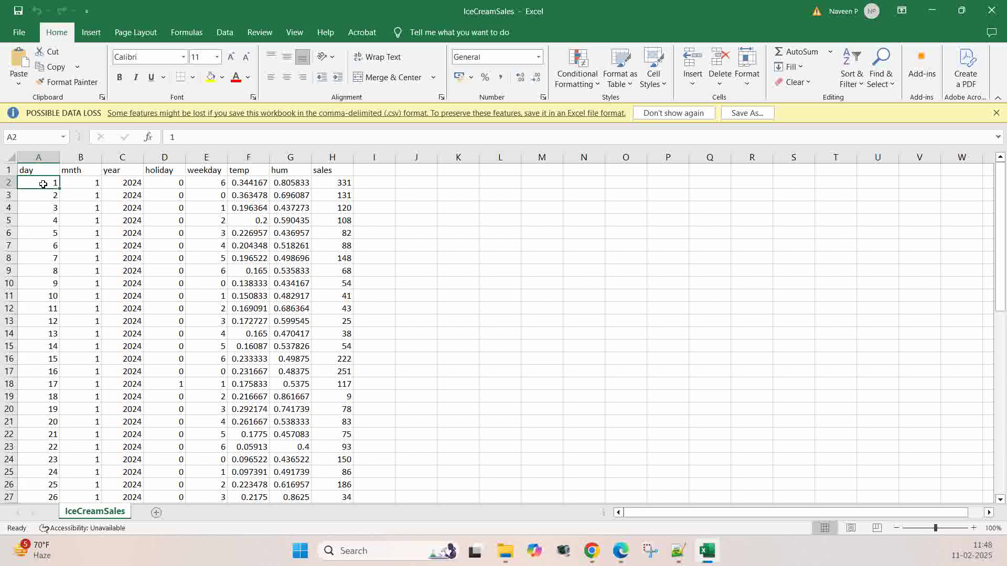
pyautogui.click(87, 183)
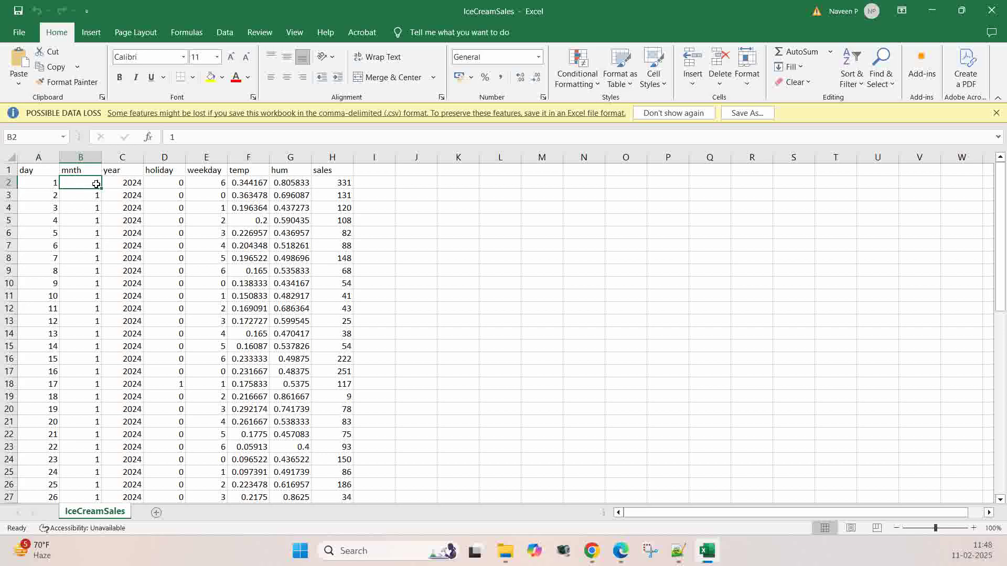
pyautogui.click(121, 185)
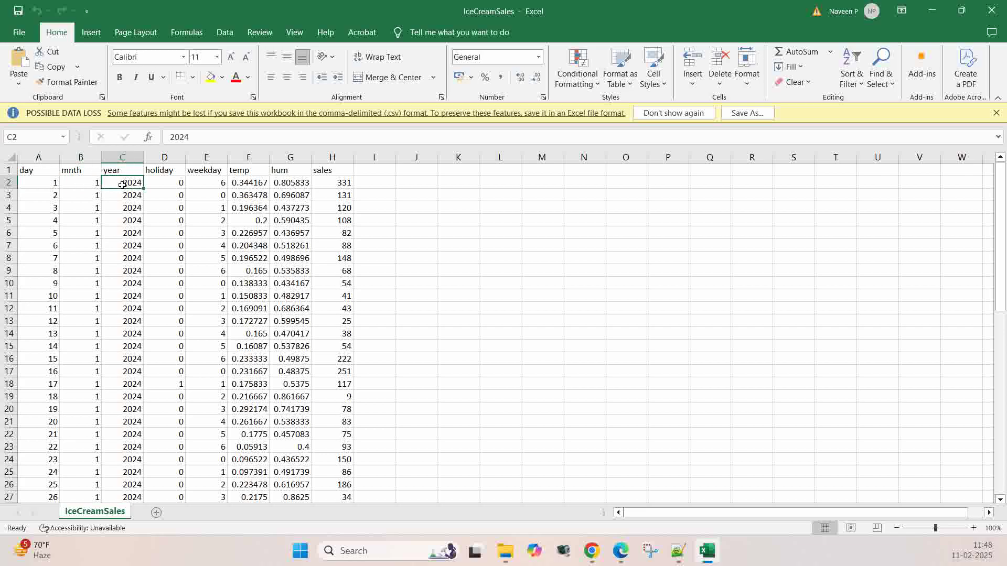
pyautogui.click(163, 183)
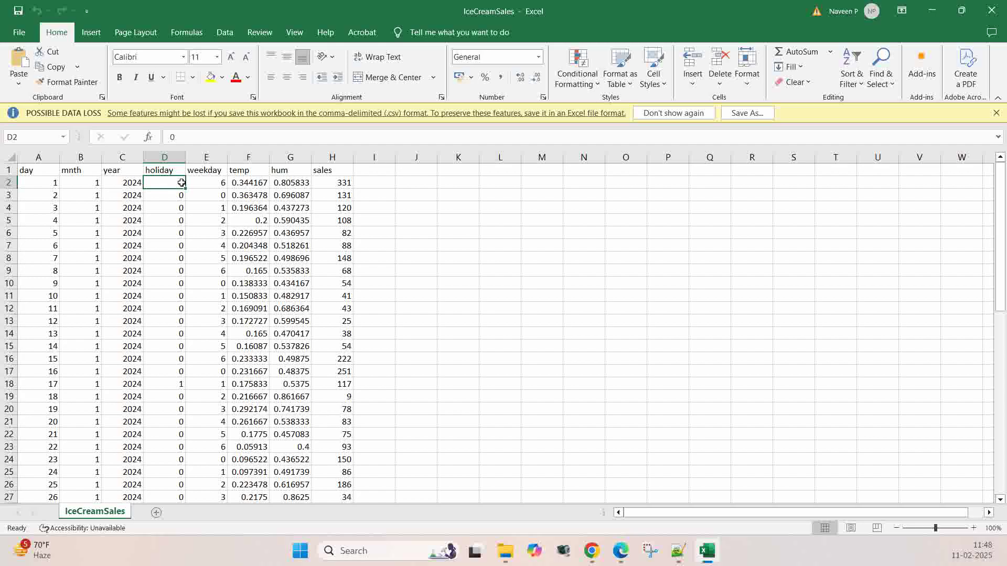
pyautogui.click(205, 183)
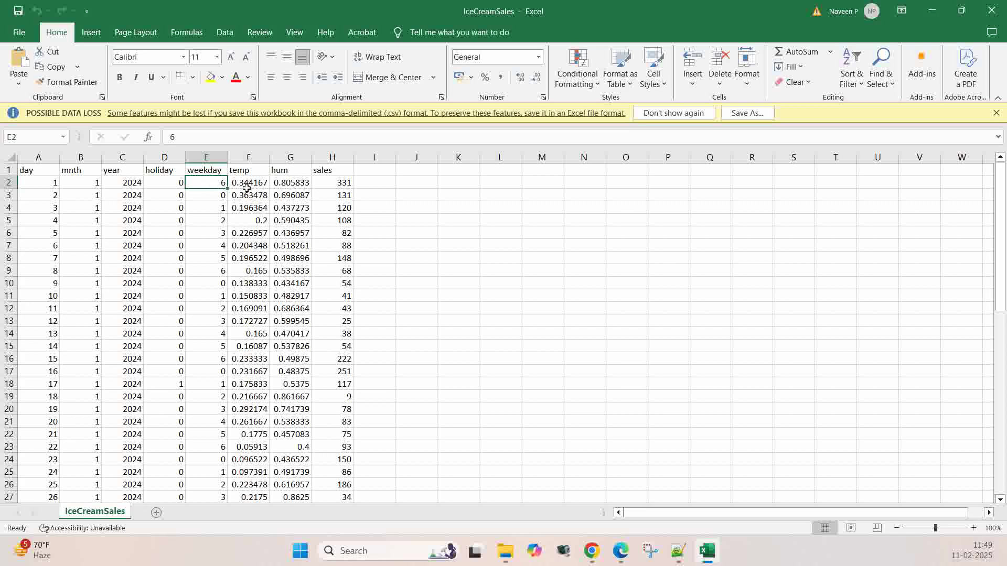
pyautogui.click(250, 185)
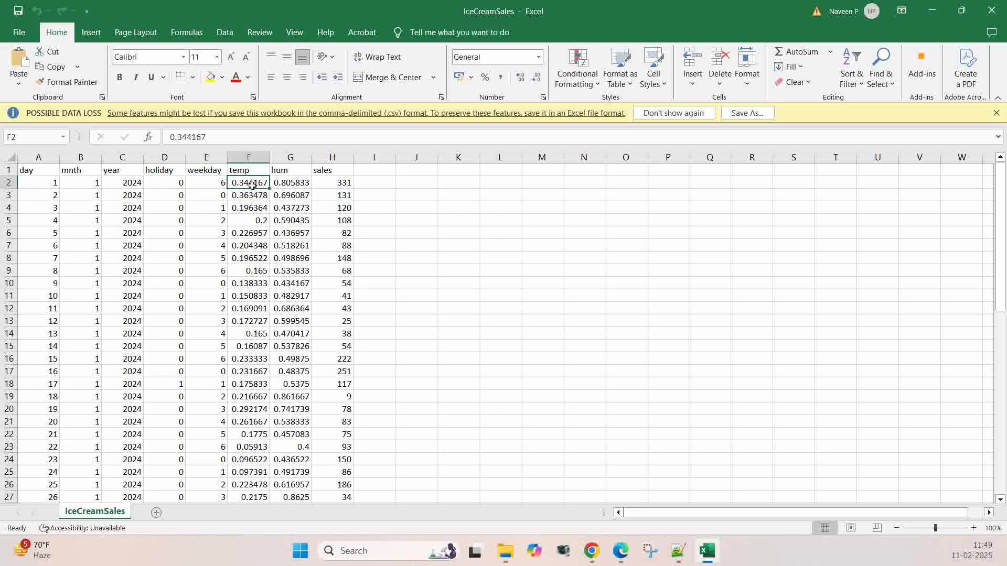
pyautogui.click(287, 185)
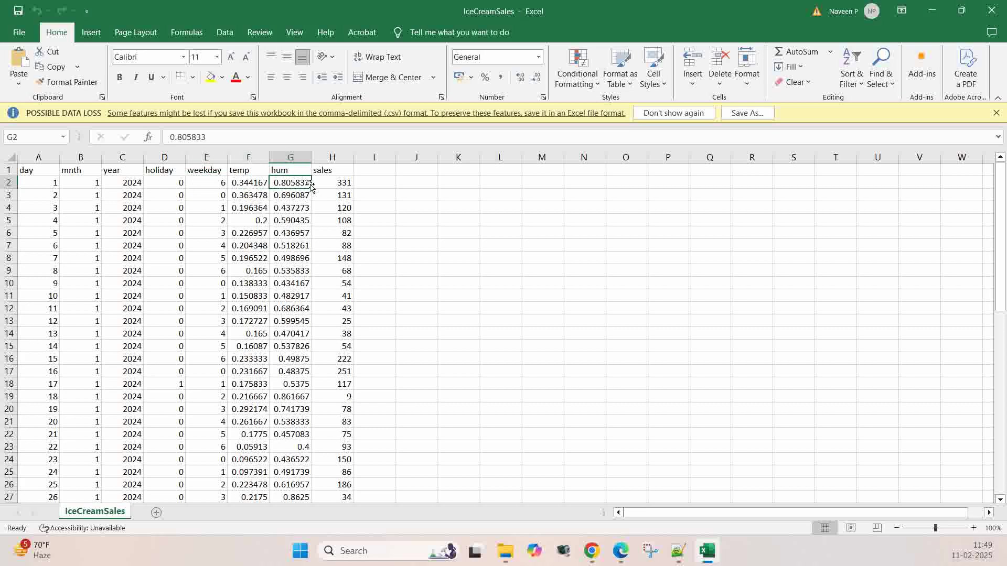
pyautogui.click(330, 181)
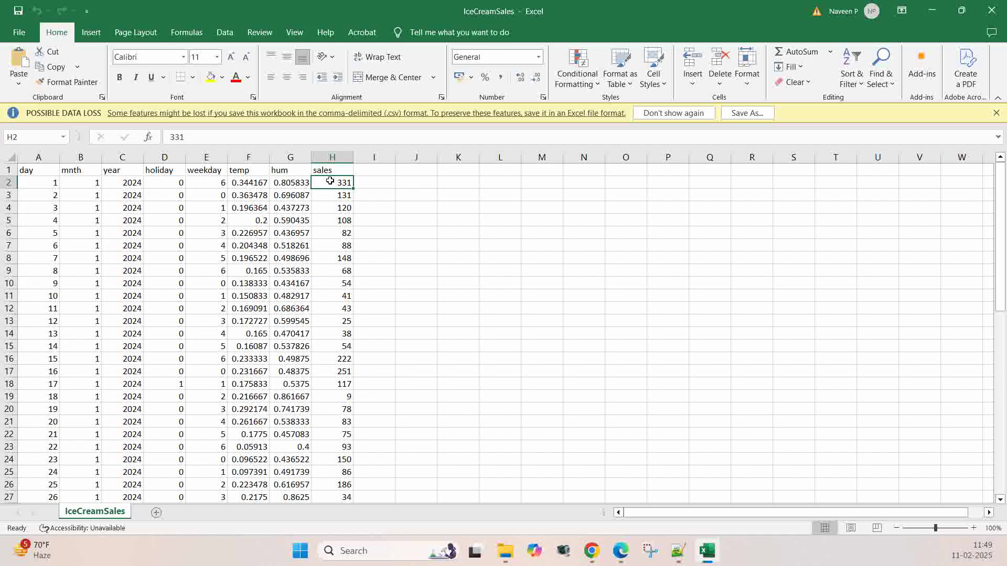
# Step: Highlight the dataset's first record in row 2 and its last record in row 60 to review the covered period
pyautogui.moveTo(52, 183); pyautogui.dragTo(337, 189)
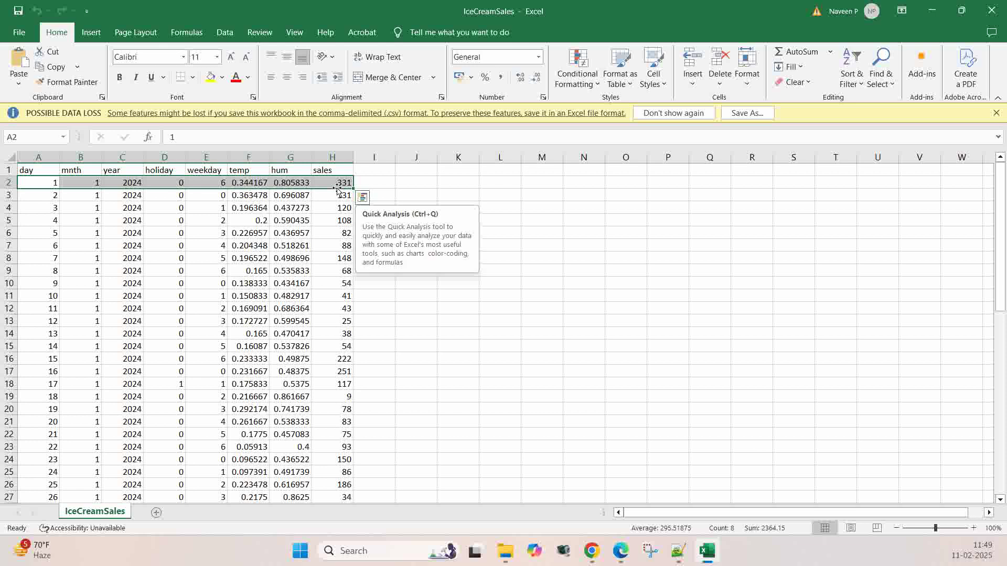
pyautogui.scroll(-16, 337, 190)
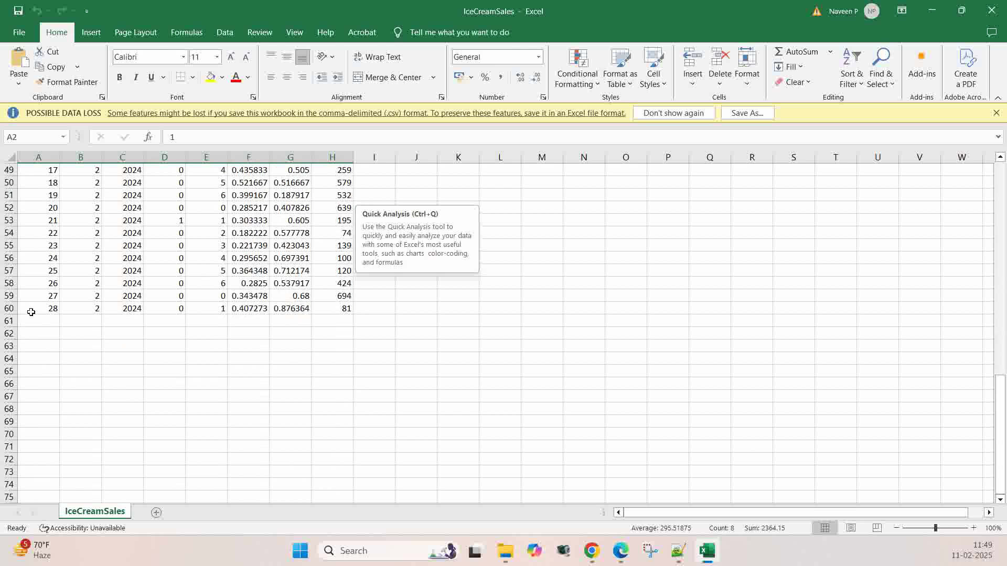
pyautogui.moveTo(32, 312); pyautogui.dragTo(341, 312)
pyautogui.scroll(16, 333, 314)
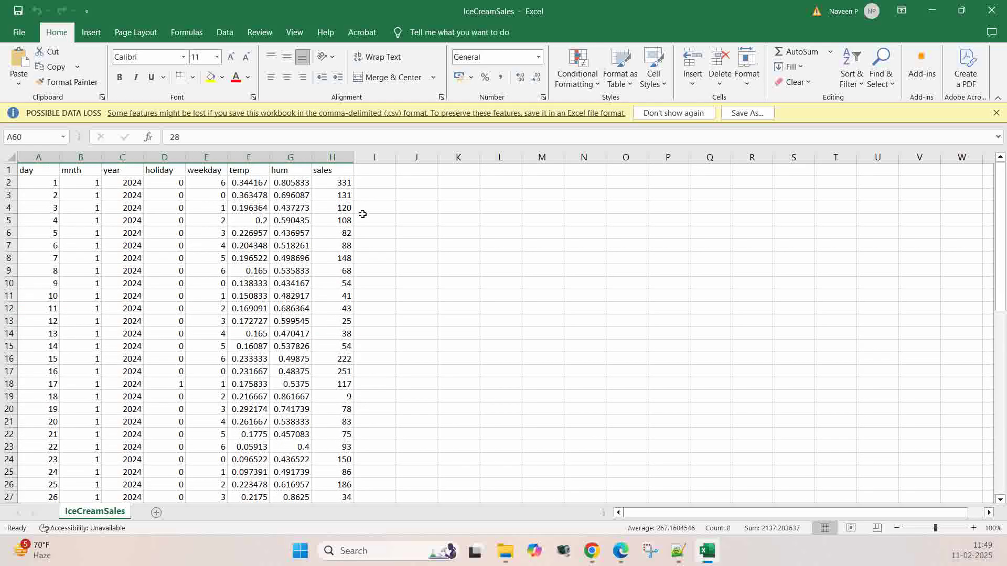
pyautogui.click(375, 182)
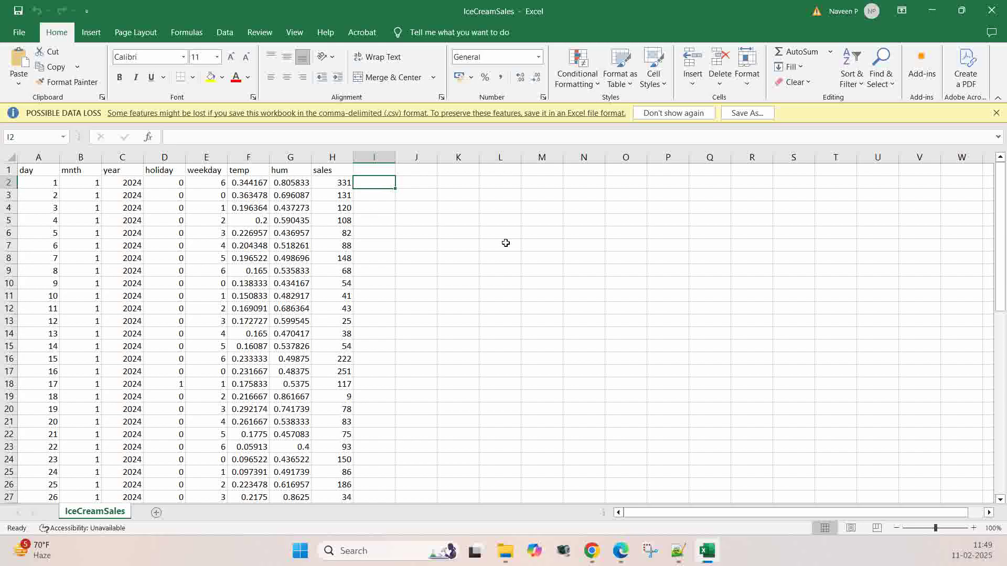
# Step: Switch back to the Azure portal, start creating an Azure Machine Learning workspace and review its basic settings
pyautogui.click(931, 12)
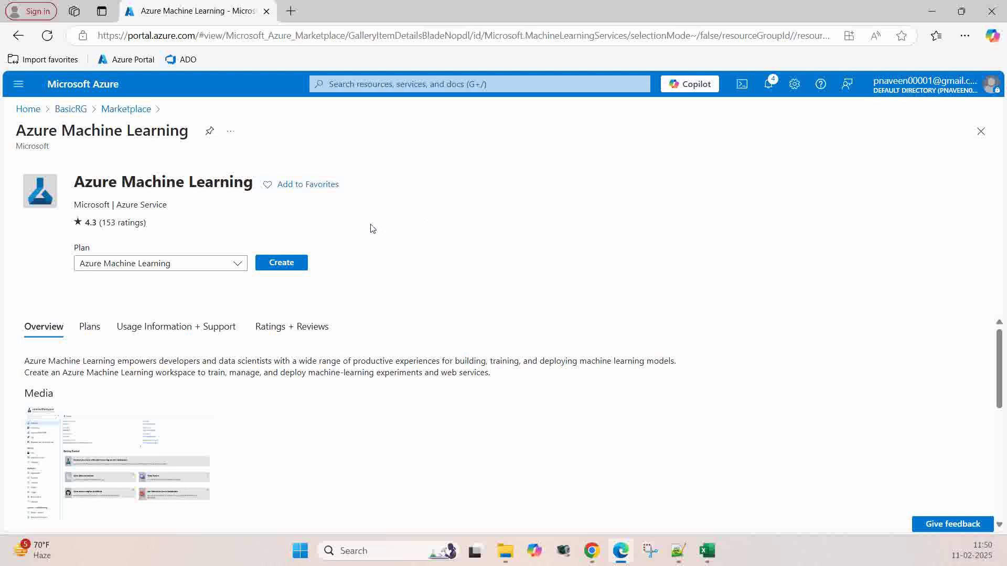
pyautogui.click(286, 265)
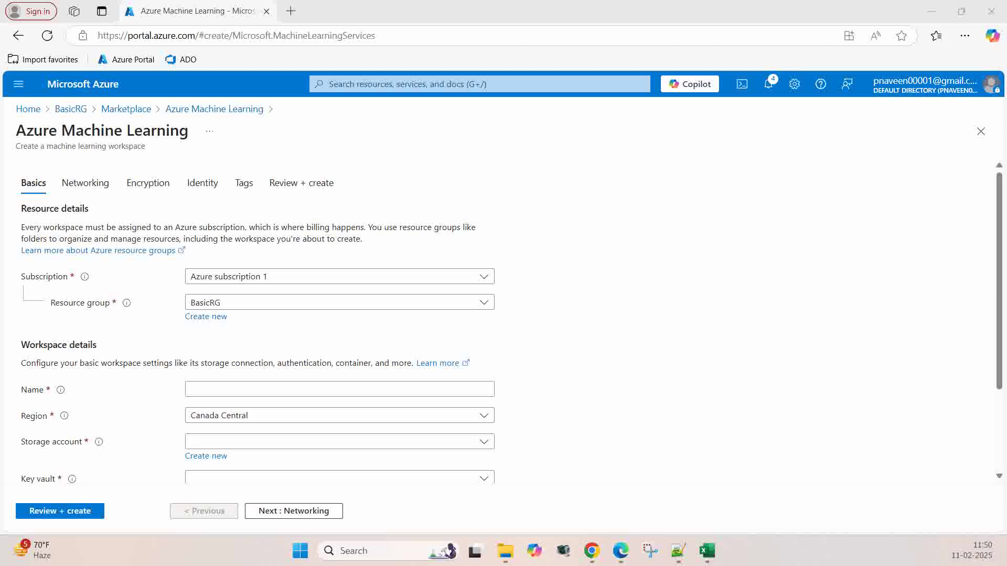
pyautogui.scroll(-3, 577, 286)
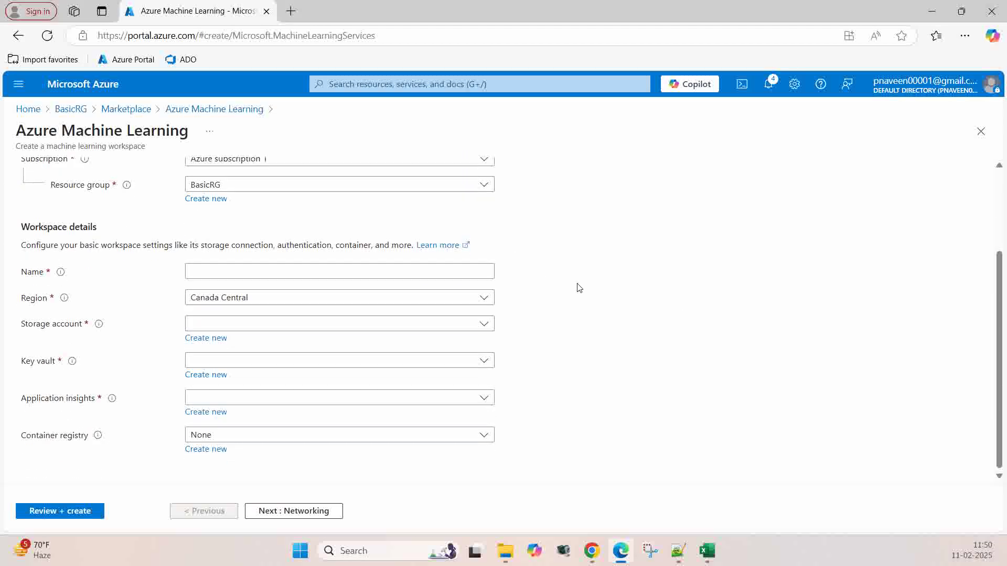
pyautogui.scroll(2, 577, 287)
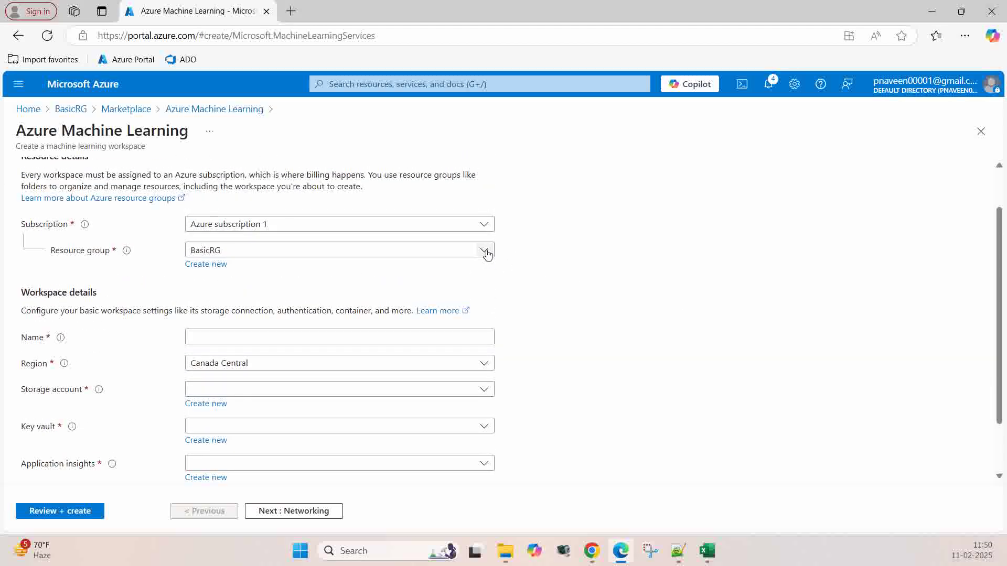
pyautogui.scroll(-2, 611, 299)
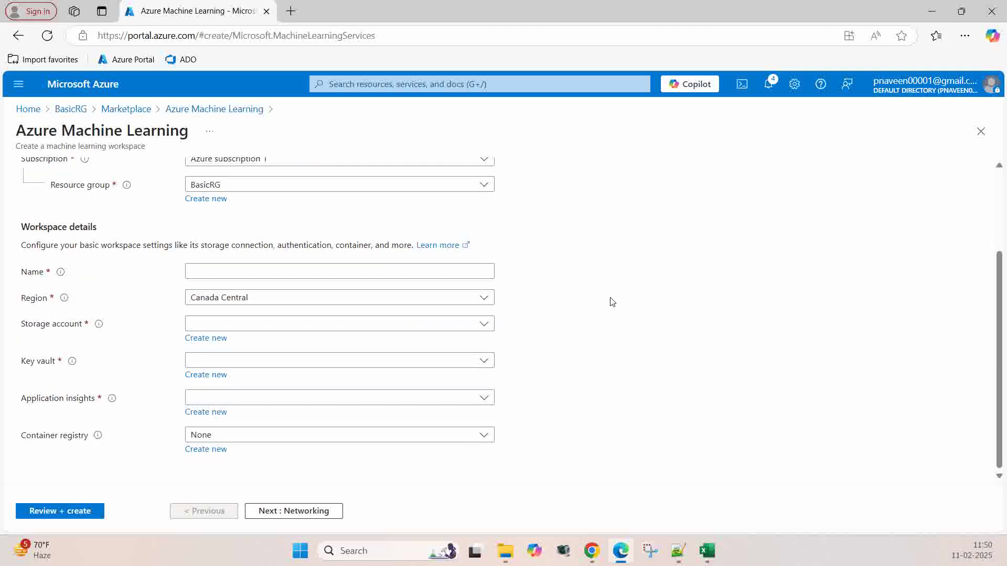
# Step: Name the machine learning workspace azmltest1
pyautogui.click(203, 274)
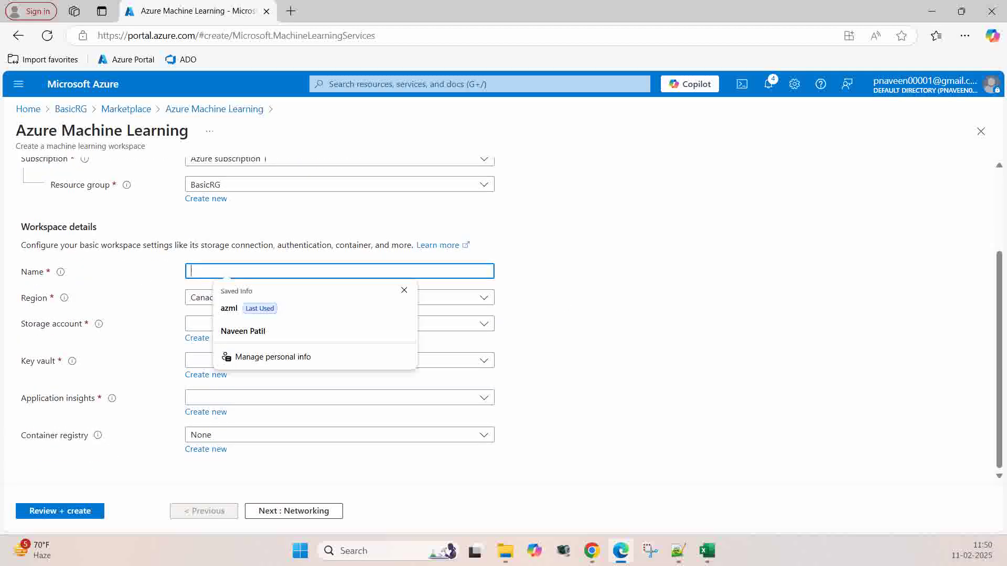
pyautogui.write('azml')
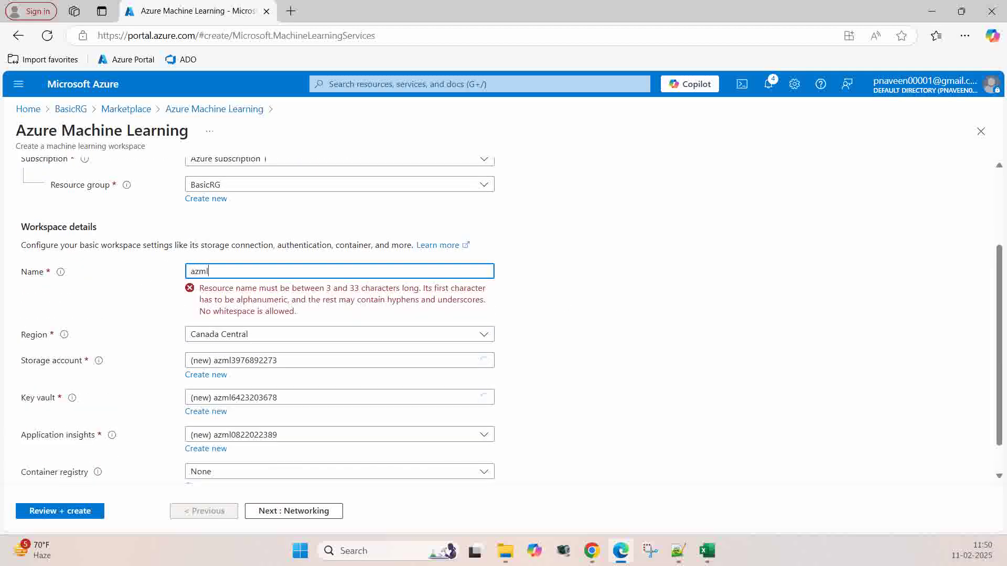
pyautogui.write('te')
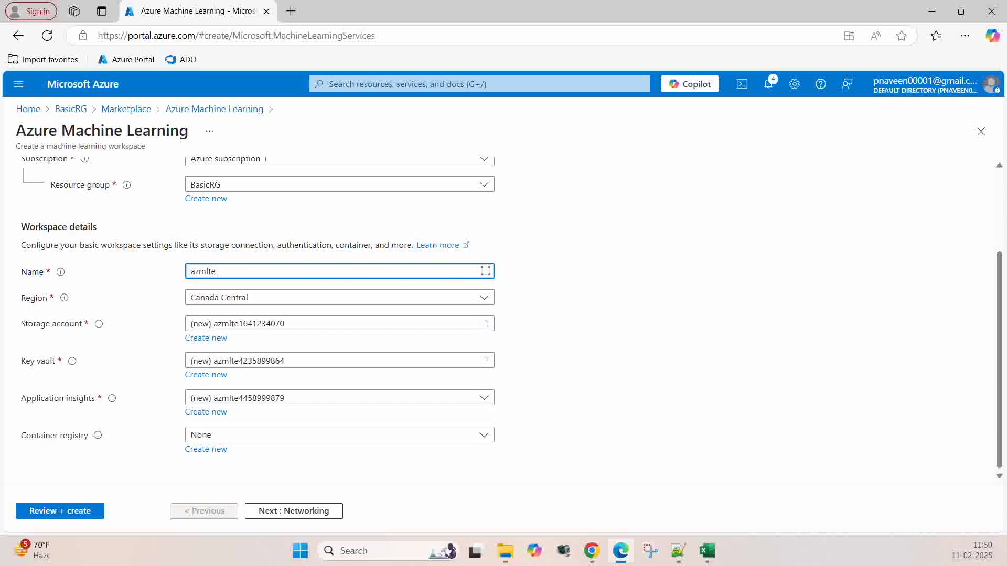
pyautogui.write('st')
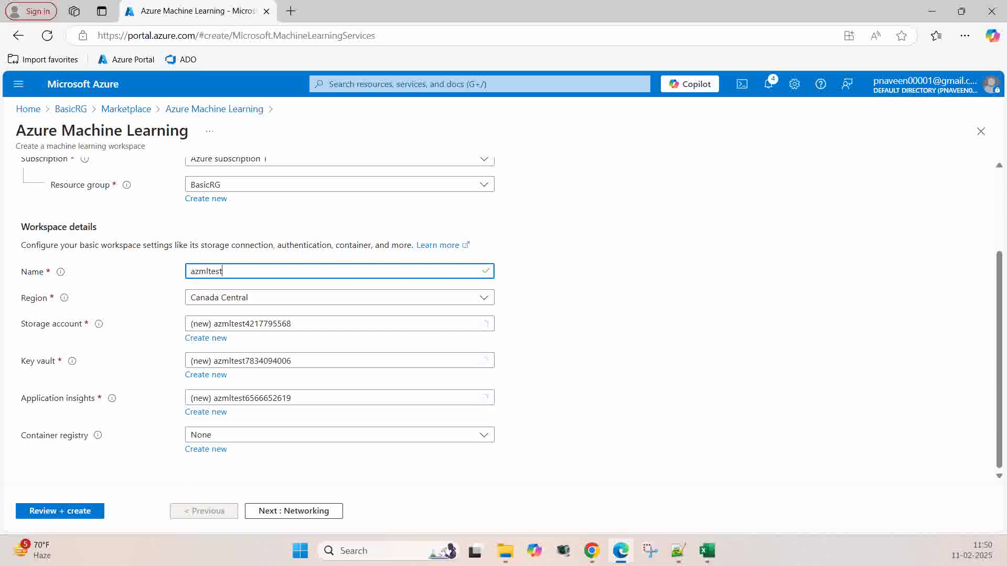
pyautogui.write('1')
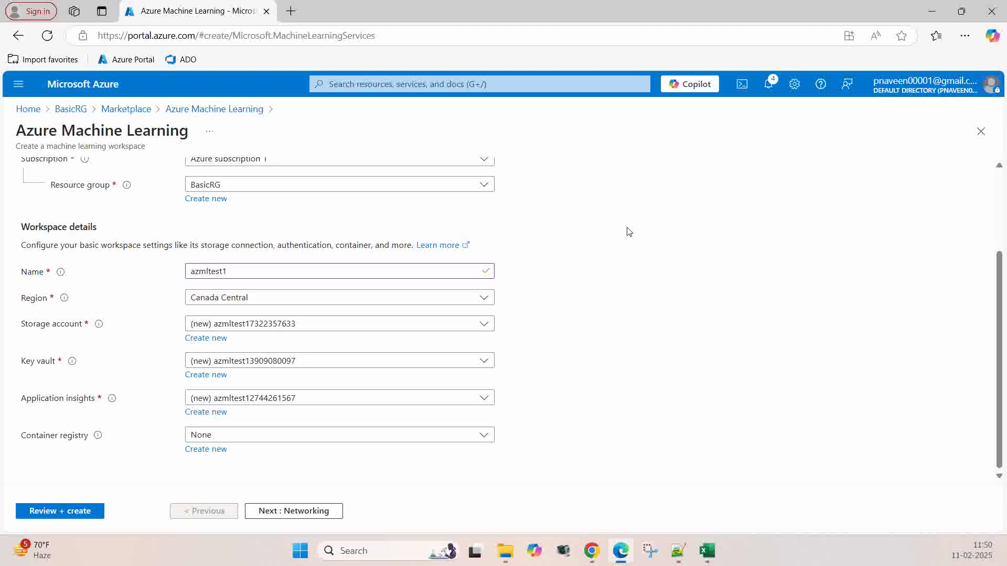
# Step: Set the machine learning workspace's region to East Asia
pyautogui.click(487, 298)
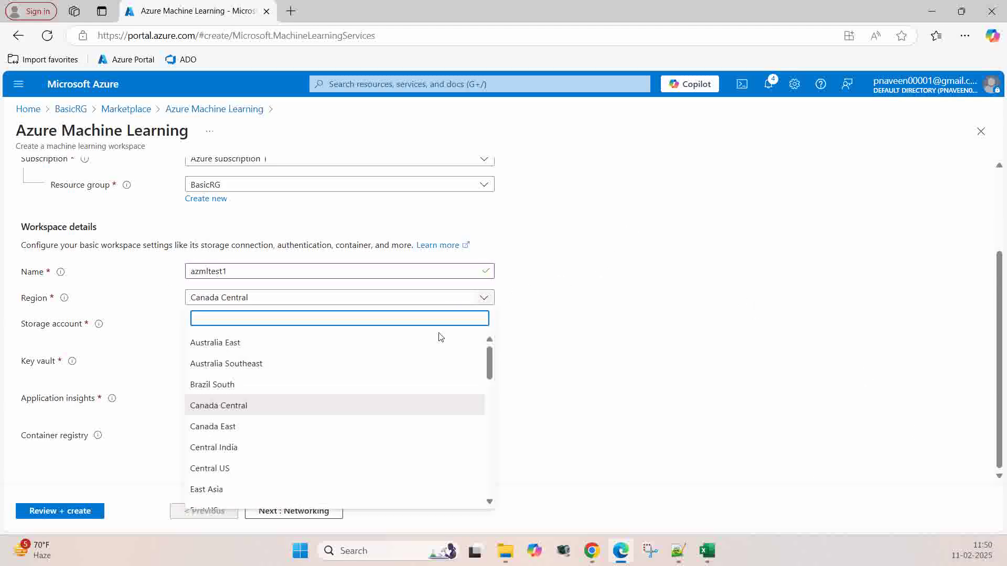
pyautogui.click(215, 489)
pyautogui.click(701, 291)
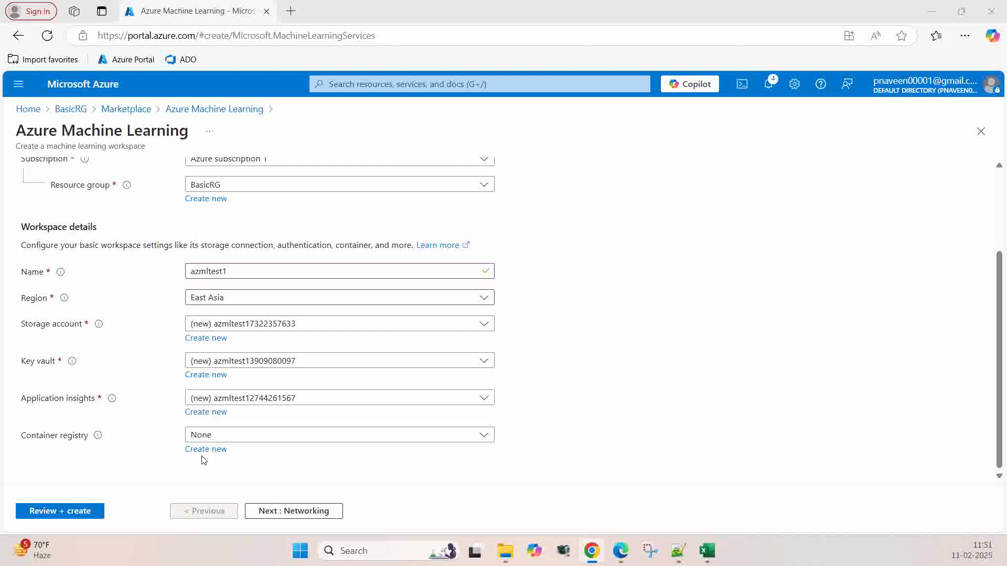
# Step: Keep the default networking, encryption and identity settings, leave the tags empty, and create the machine learning workspace
pyautogui.click(309, 518)
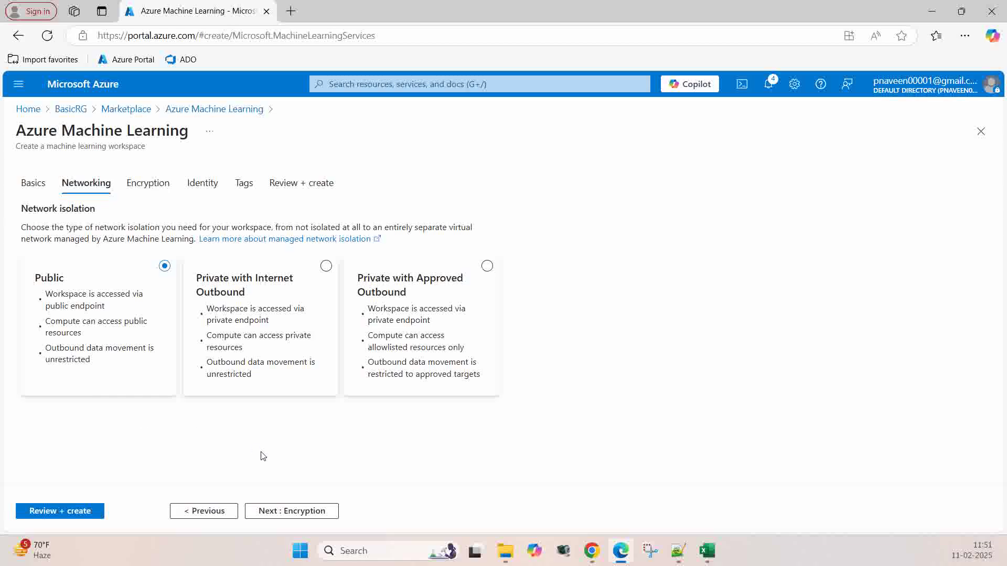
pyautogui.click(291, 515)
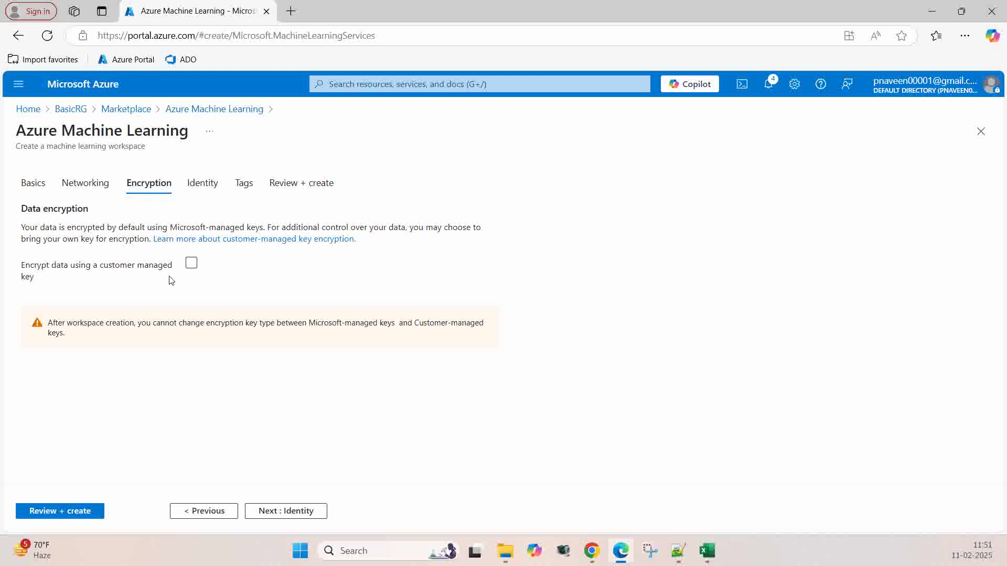
pyautogui.click(287, 512)
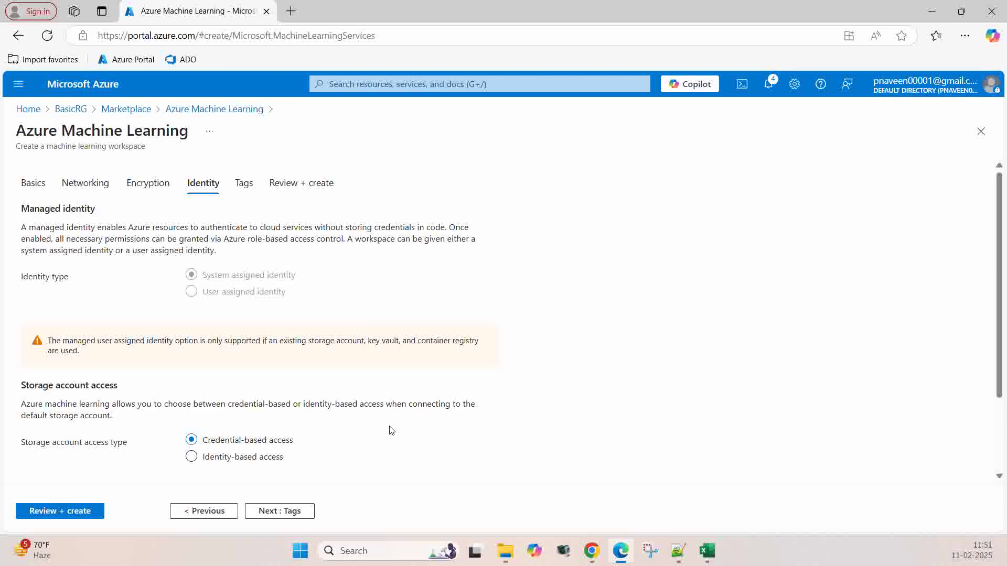
pyautogui.click(291, 512)
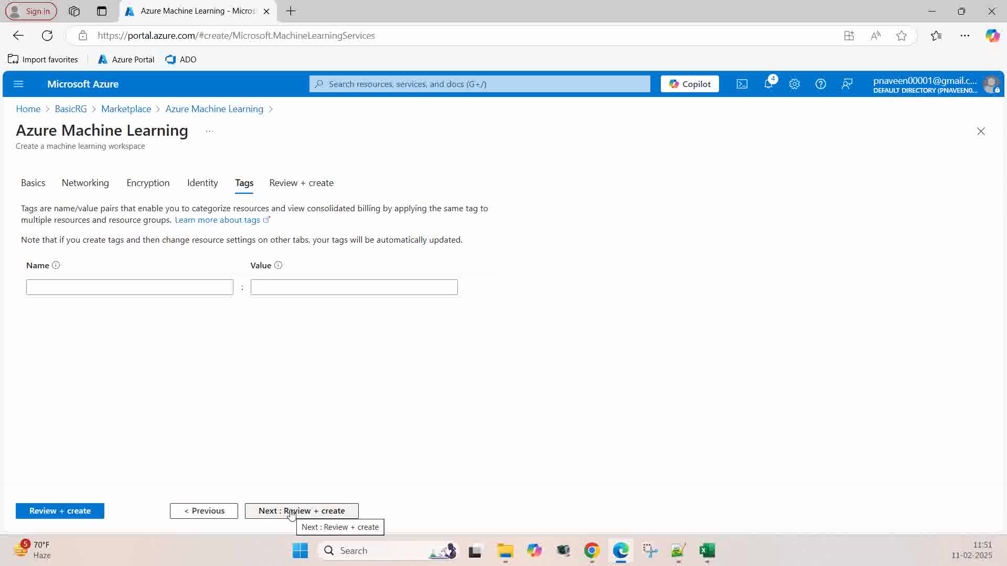
pyautogui.click(292, 512)
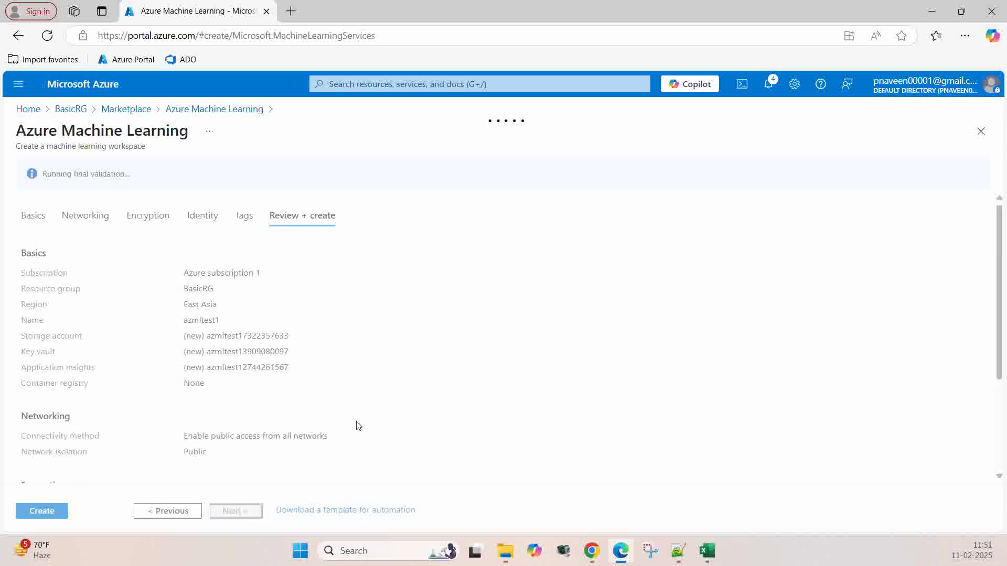
pyautogui.click(49, 512)
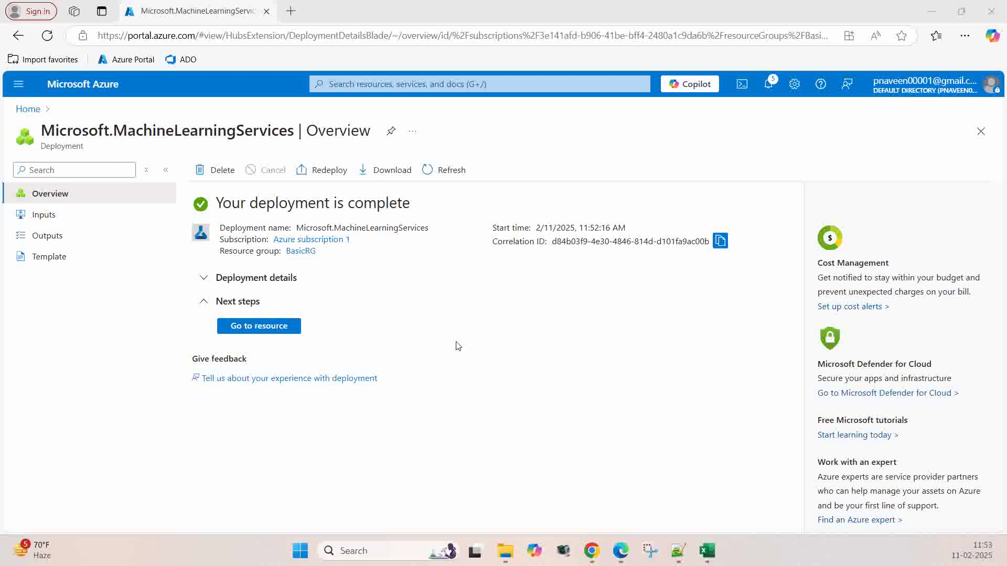
# Step: Open the deployed azmltest1 resource and launch its Azure Machine Learning Studio
pyautogui.click(254, 326)
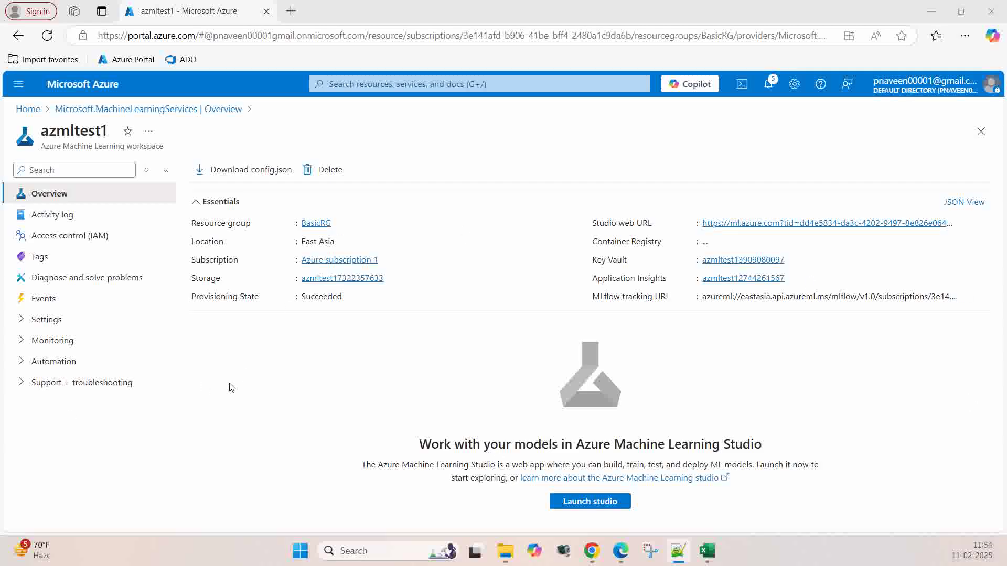
pyautogui.click(340, 385)
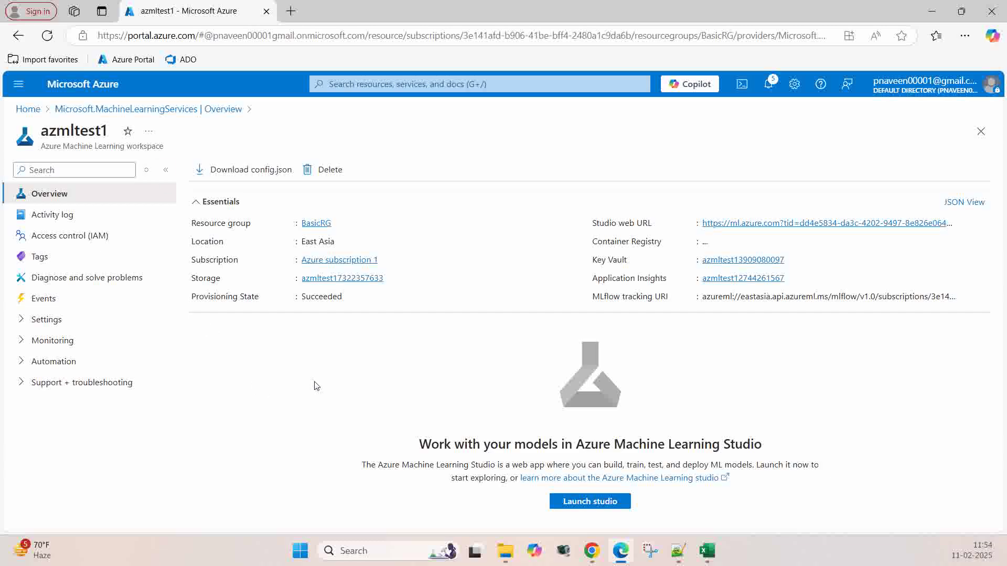
pyautogui.click(587, 505)
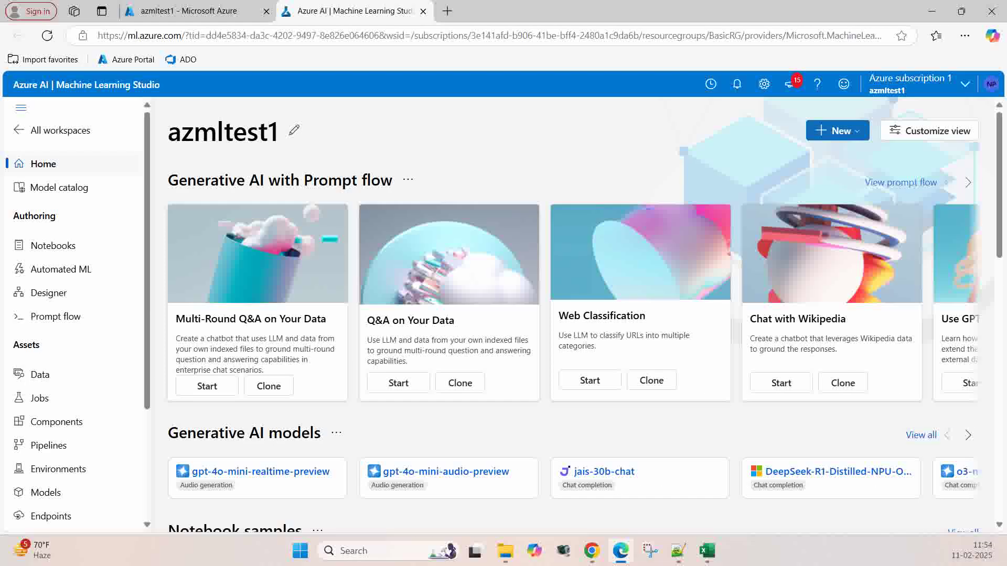
# Step: View the overview of all workspaces, reopen azmltest1 and look over its home page
pyautogui.click(49, 132)
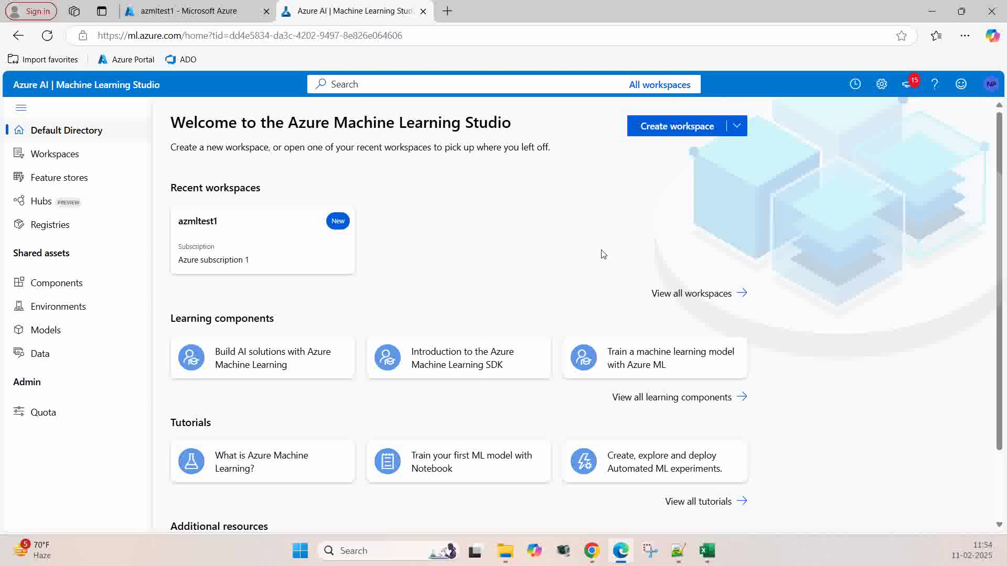
pyautogui.click(204, 223)
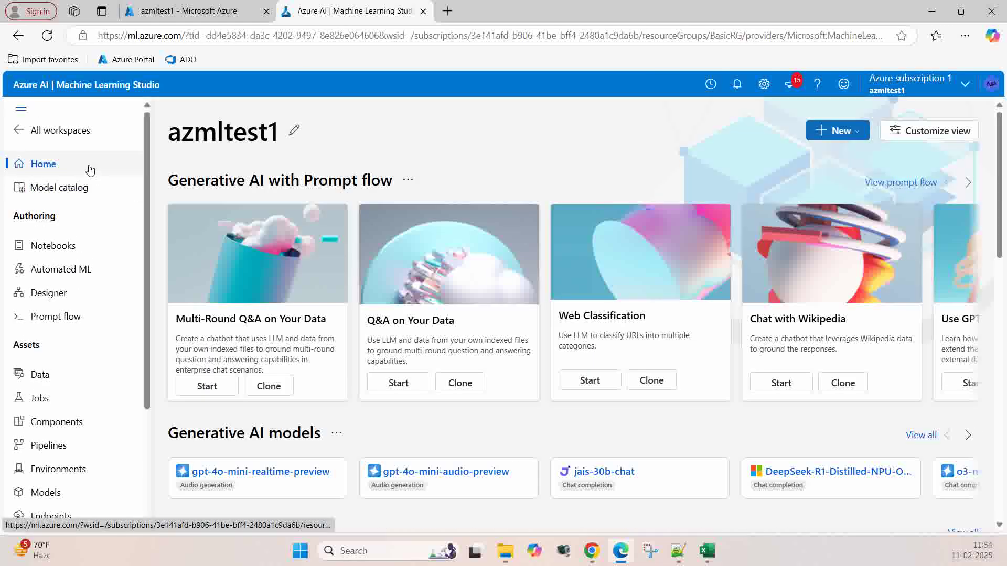
pyautogui.scroll(-3, 89, 169)
pyautogui.scroll(3, 89, 168)
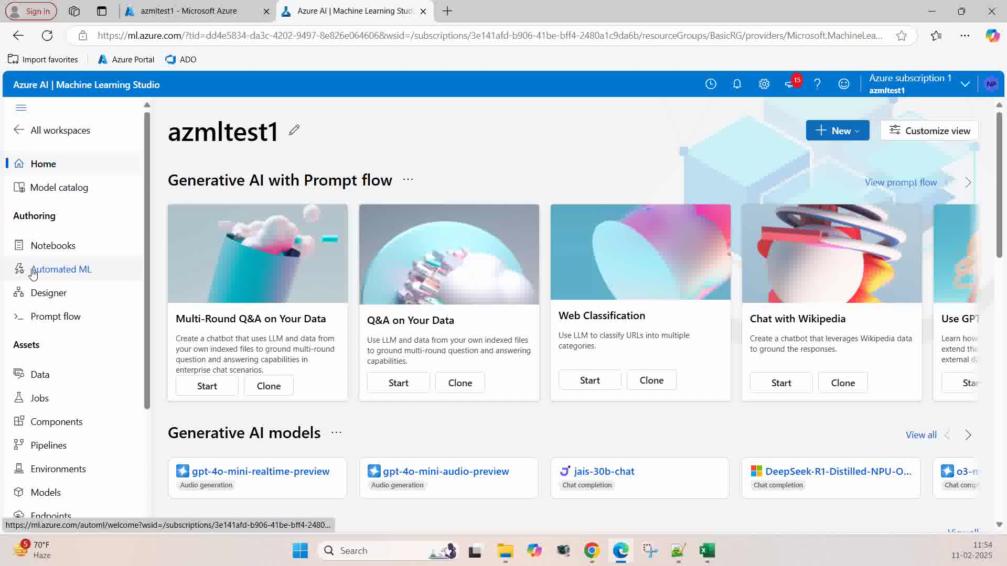
# Step: Start a new Automated ML job and have it create a new experiment named IceCreamSales
pyautogui.click(68, 273)
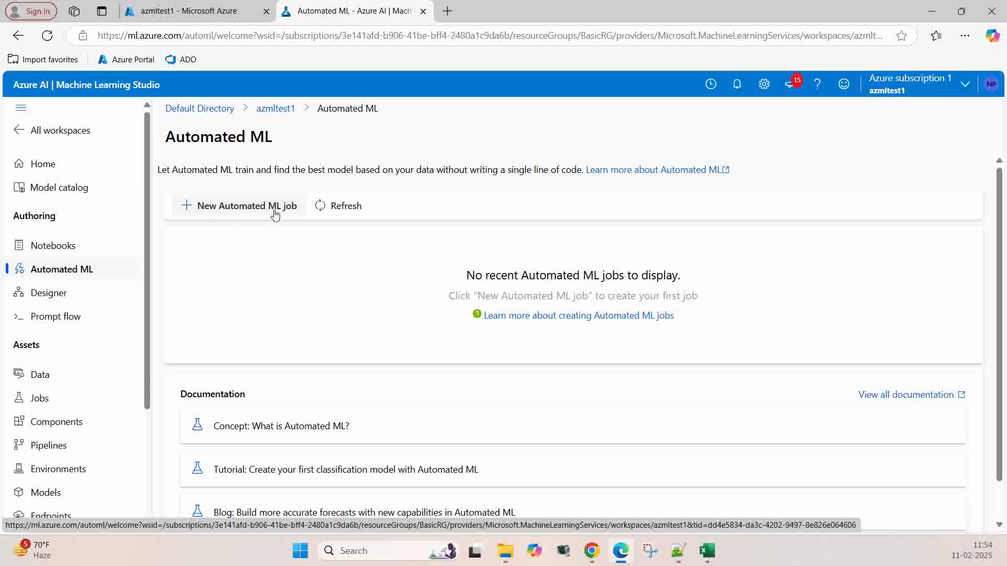
pyautogui.click(237, 207)
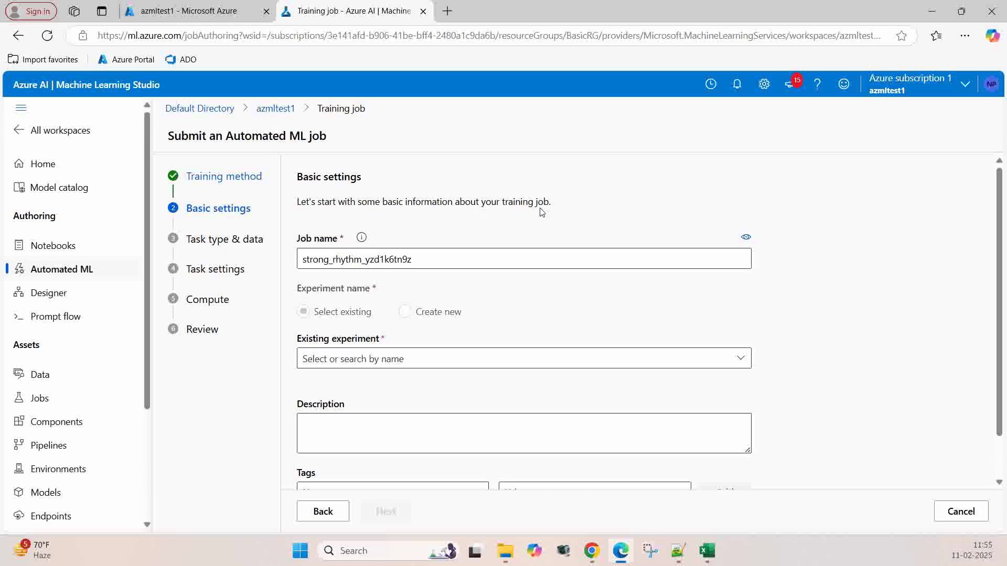
pyautogui.click(405, 311)
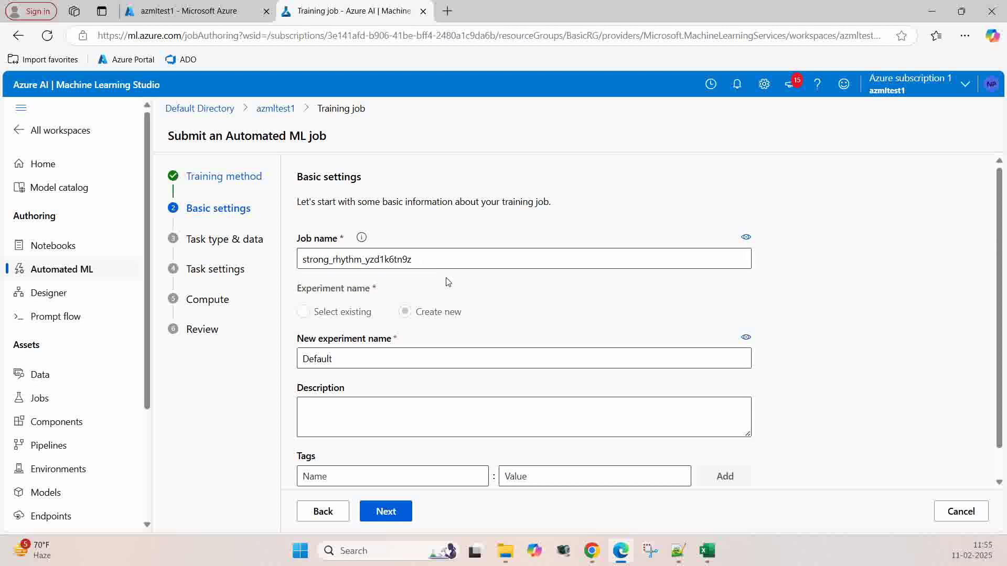
pyautogui.scroll(-1, 873, 271)
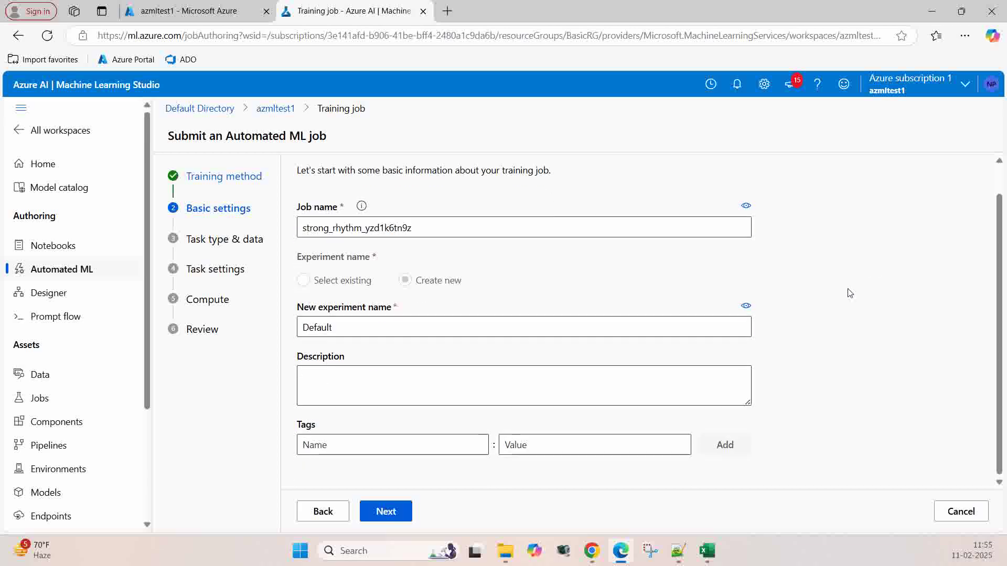
pyautogui.doubleClick(348, 325)
pyautogui.press('BackSpace')
pyautogui.write('IceCr')
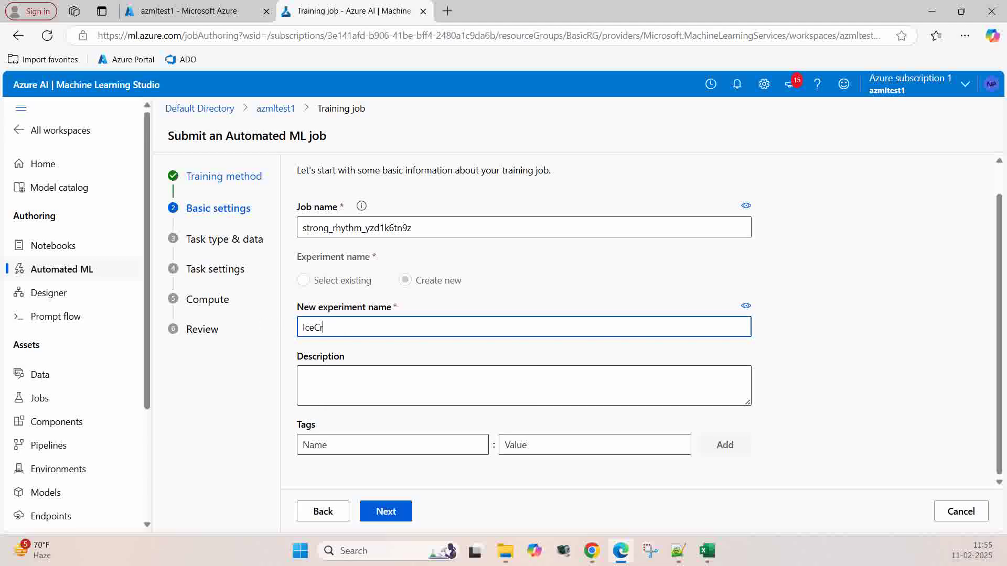
pyautogui.write('eamSales')
# Step: Enter "Ice Cream Sales pridiction" as the job's description and proceed to the task type and data settings
pyautogui.moveTo(305, 327); pyautogui.dragTo(362, 328)
pyautogui.hotkey('ctrl', 'c')
pyautogui.click(337, 373)
pyautogui.hotkey('ctrl', 'v')
pyautogui.press('Left')
pyautogui.press('Left')
pyautogui.press('Left')
pyautogui.press('Left')
pyautogui.press('Left')
pyautogui.press('Left')
pyautogui.press('Left')
pyautogui.press('Left')
pyautogui.press('Left')
pyautogui.press('Left')
pyautogui.click(342, 373)
pyautogui.write('Sales pri')
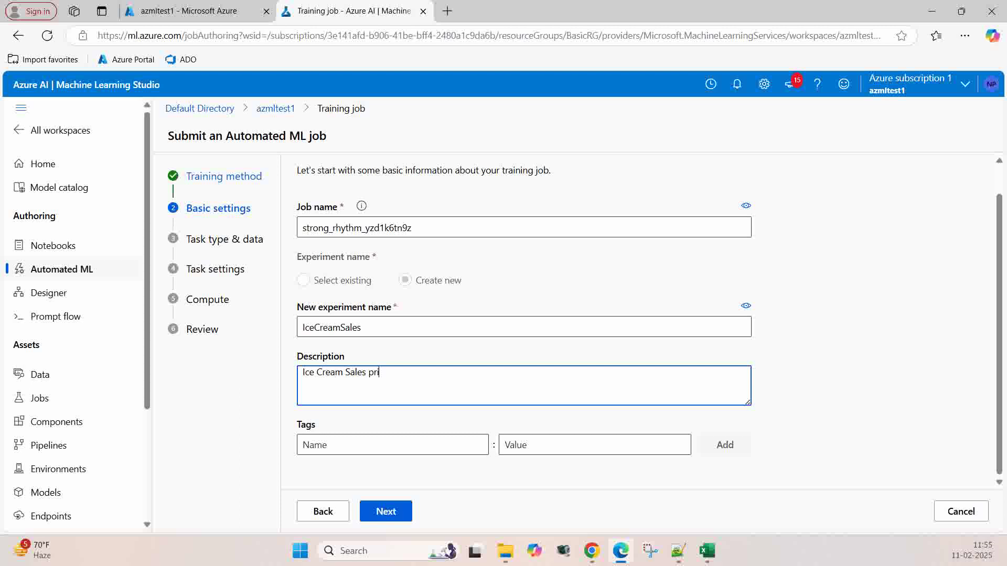
pyautogui.write('diction')
pyautogui.click(798, 372)
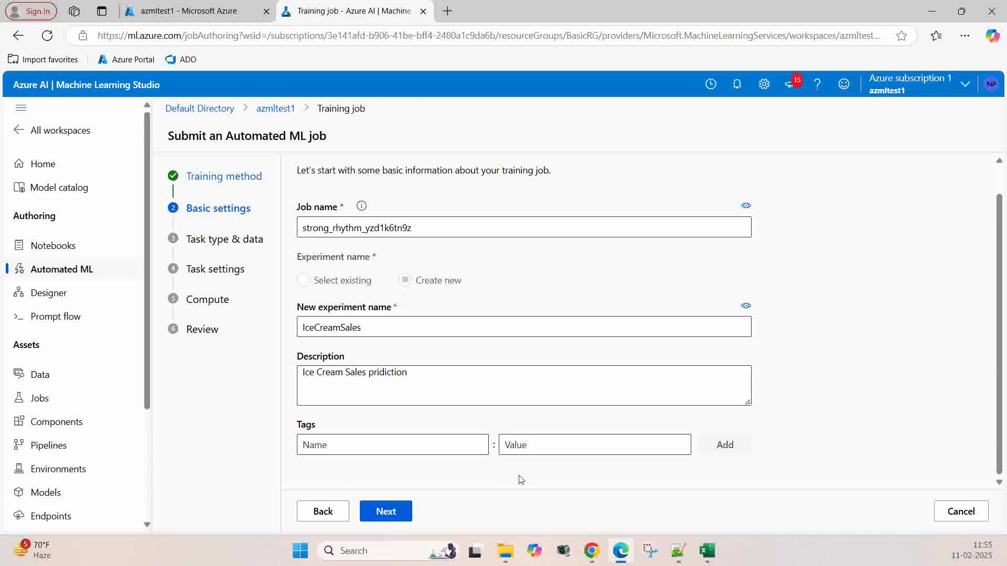
pyautogui.click(391, 512)
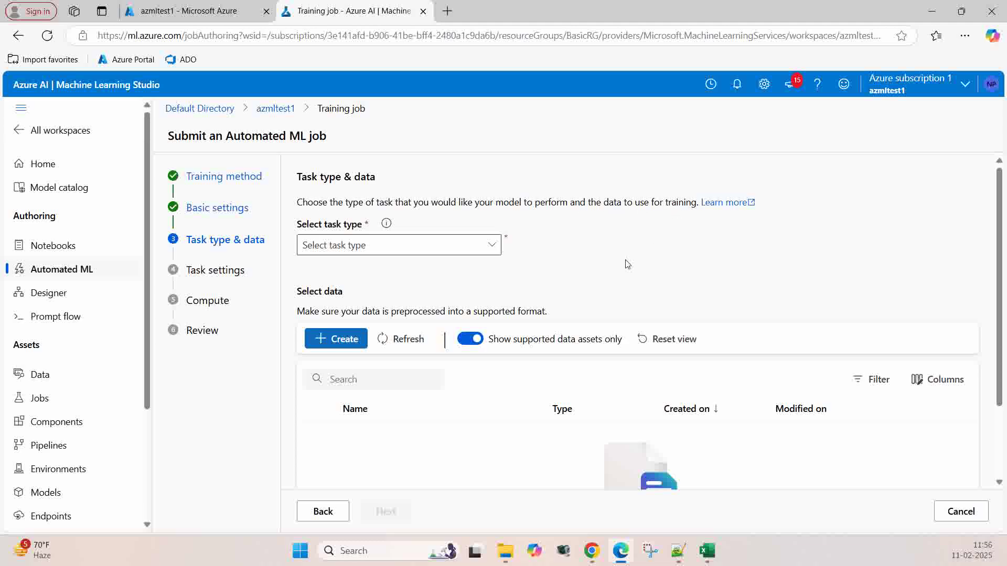
# Step: Set the job's task type to Regression and check the choice against the IceCreamSales workbook in Excel
pyautogui.click(491, 249)
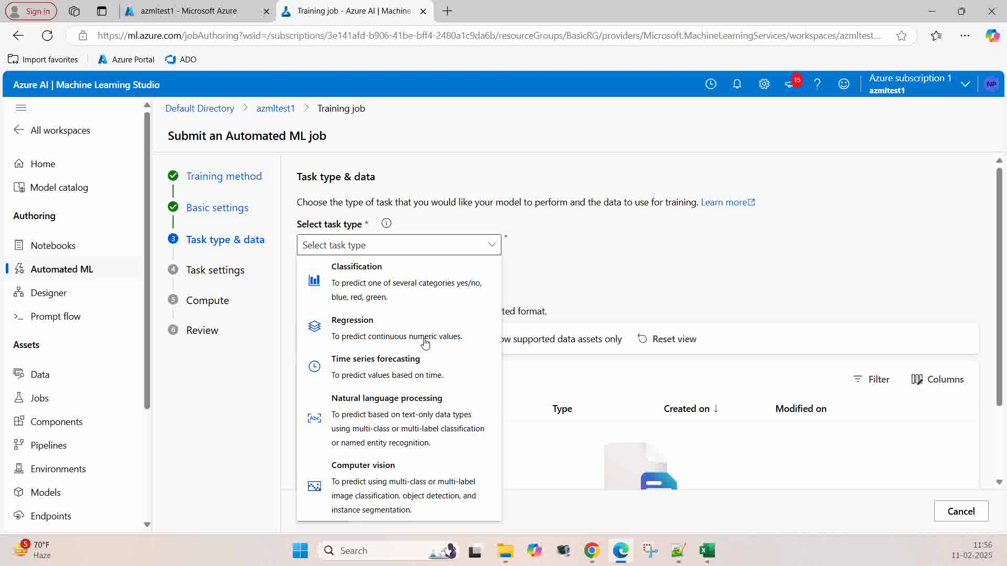
pyautogui.click(350, 334)
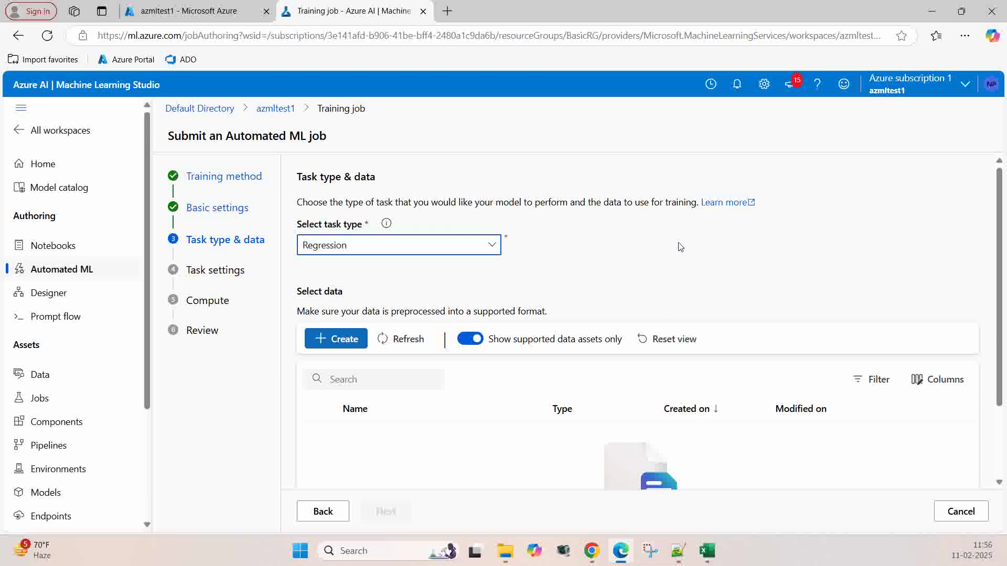
pyautogui.click(707, 550)
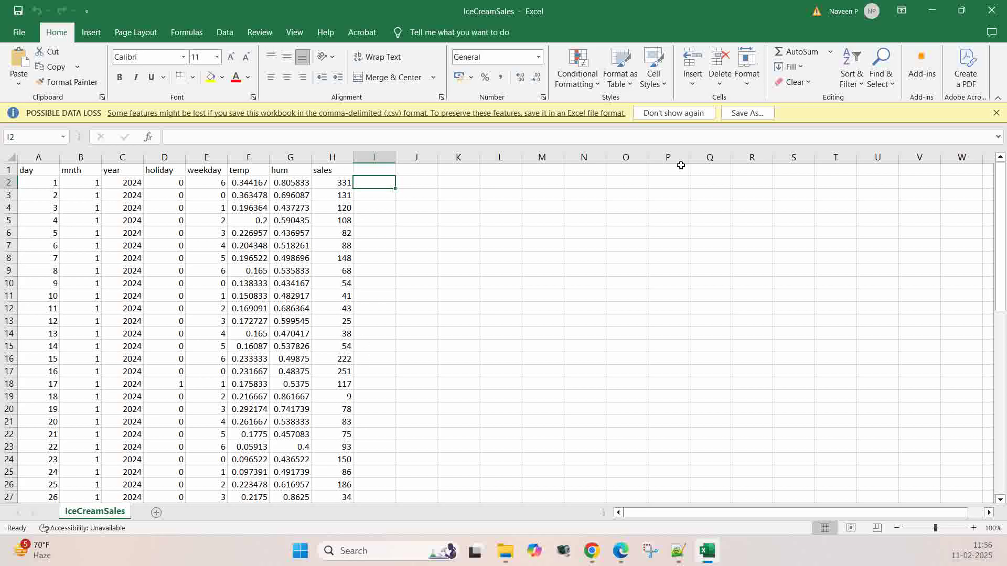
pyautogui.click(931, 12)
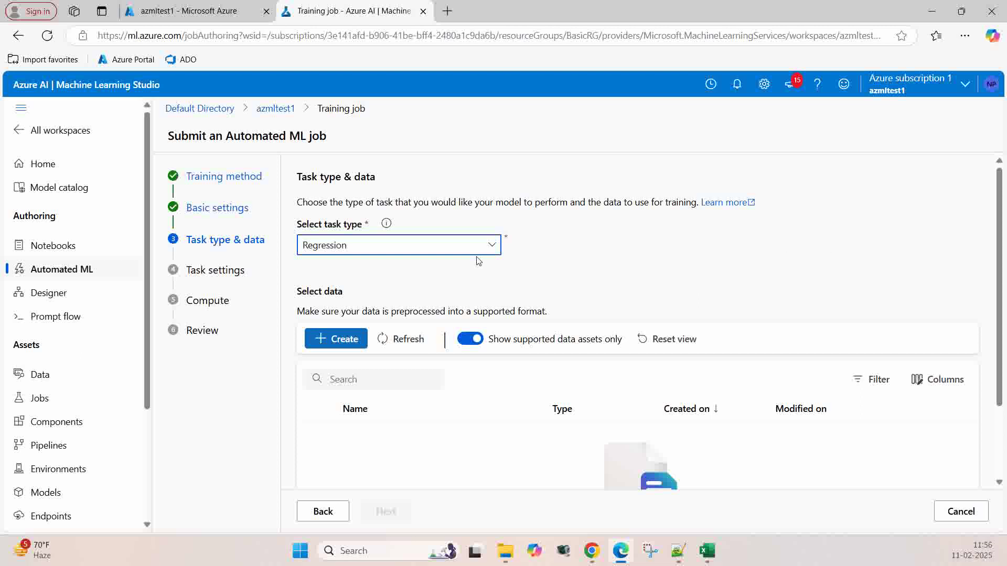
pyautogui.click(492, 246)
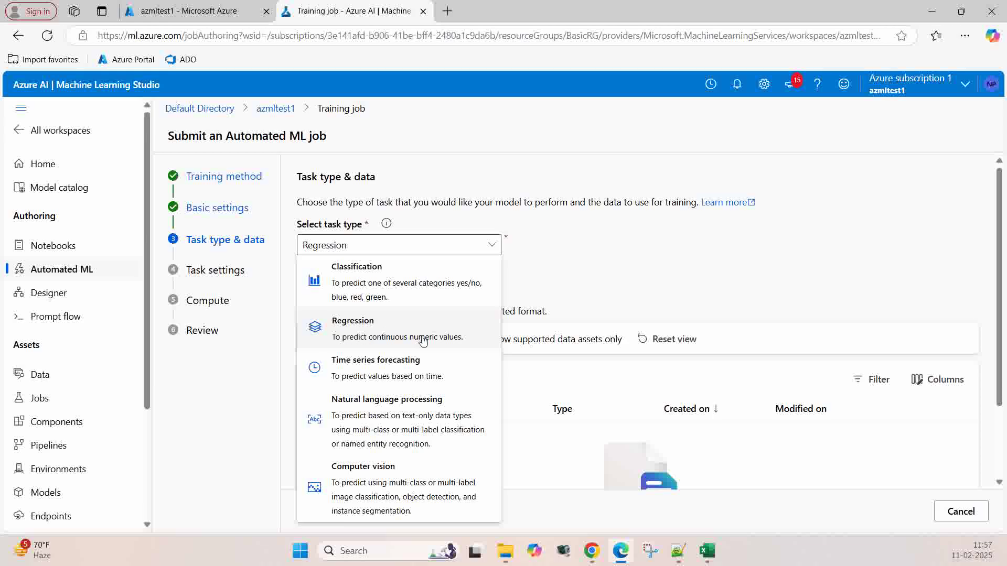
pyautogui.click(608, 290)
# Step: Start creating a data asset for the training job and name it IceCreamSales
pyautogui.scroll(-2, 423, 273)
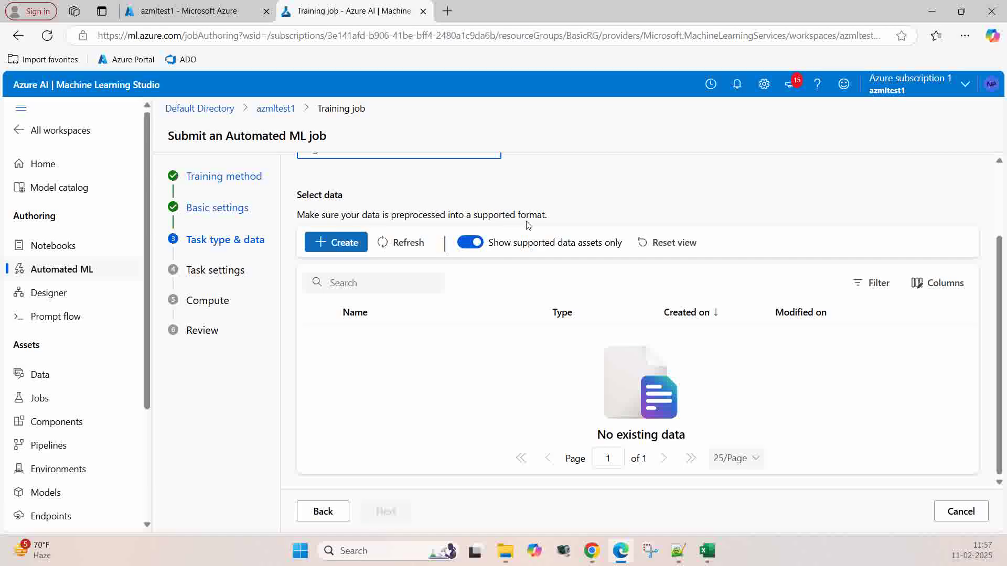
pyautogui.click(344, 244)
pyautogui.click(272, 216)
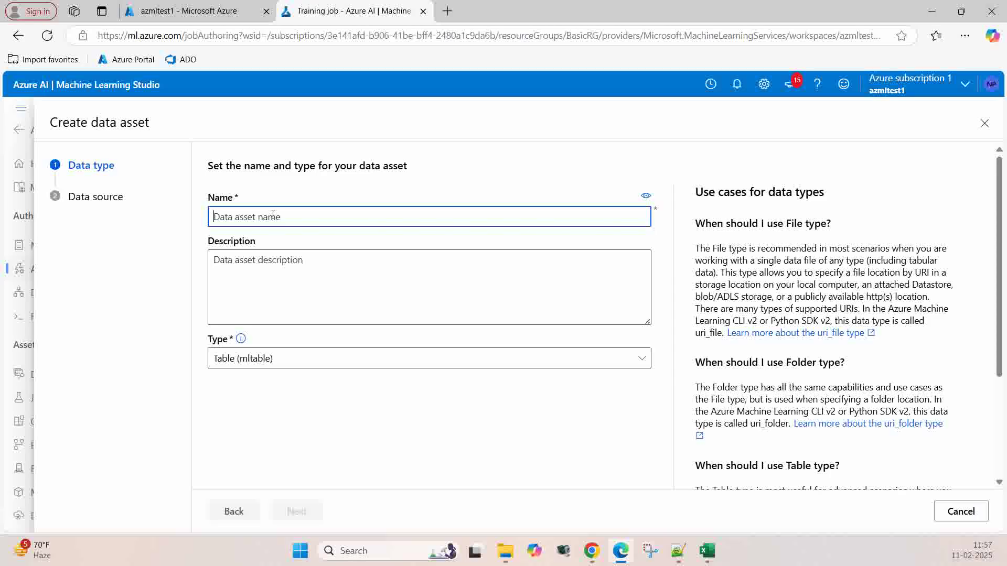
pyautogui.write('IceCreamSales')
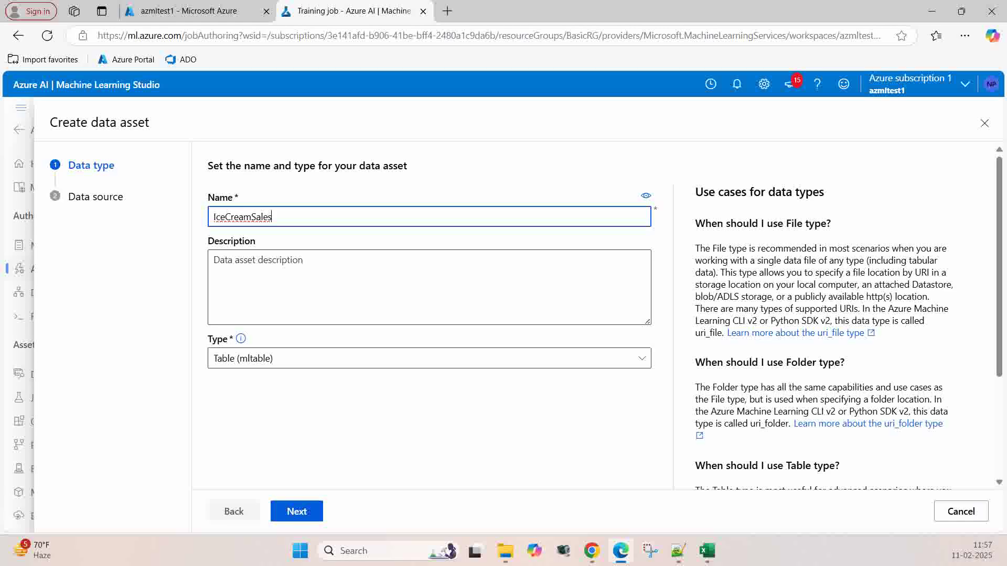
# Step: Describe the data asset as "Ice Cream Sales data"
pyautogui.moveTo(212, 217); pyautogui.dragTo(284, 218)
pyautogui.hotkey('ctrl', 'c')
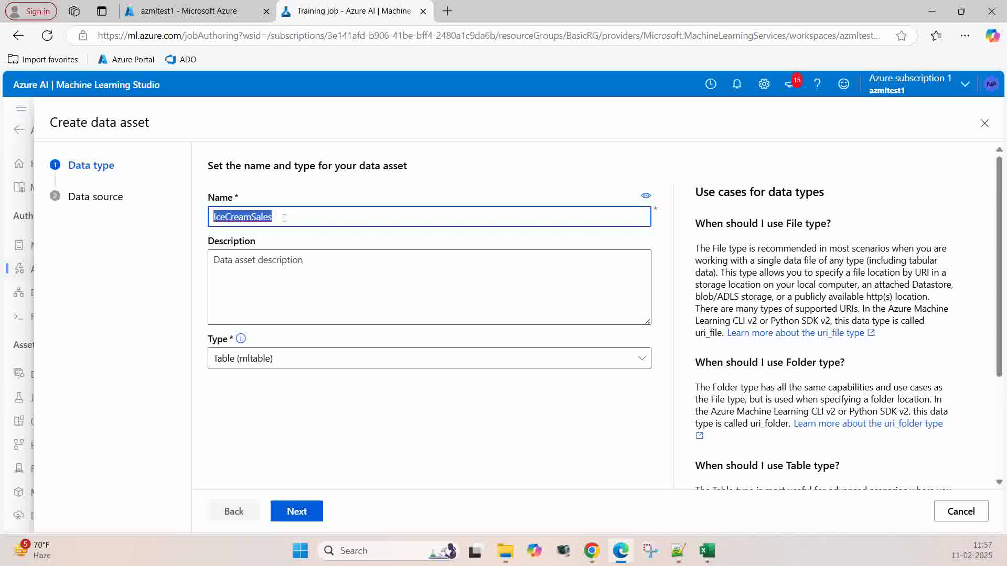
pyautogui.click(237, 263)
pyautogui.hotkey('ctrl', 'v')
pyautogui.click(225, 261)
pyautogui.click(254, 260)
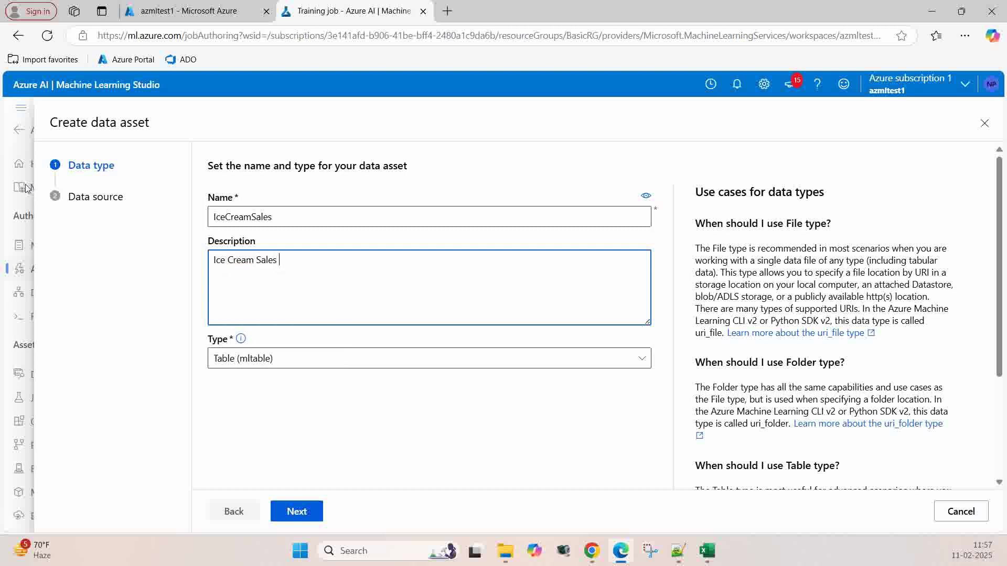
pyautogui.write('data')
pyautogui.click(469, 420)
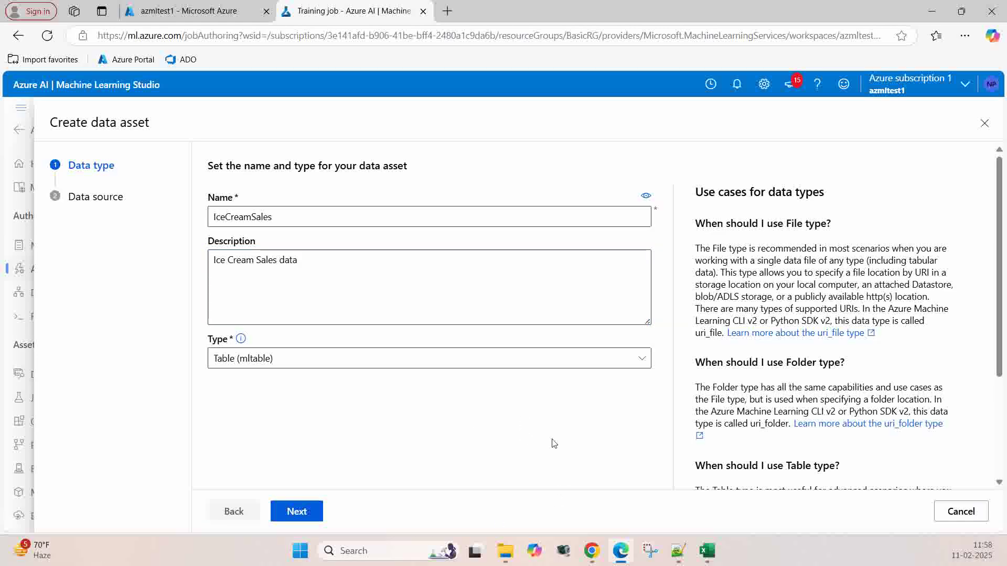
# Step: Switch to the IceCreamSales workbook in Excel to examine its tabular layout, and return to the data asset form
pyautogui.click(706, 550)
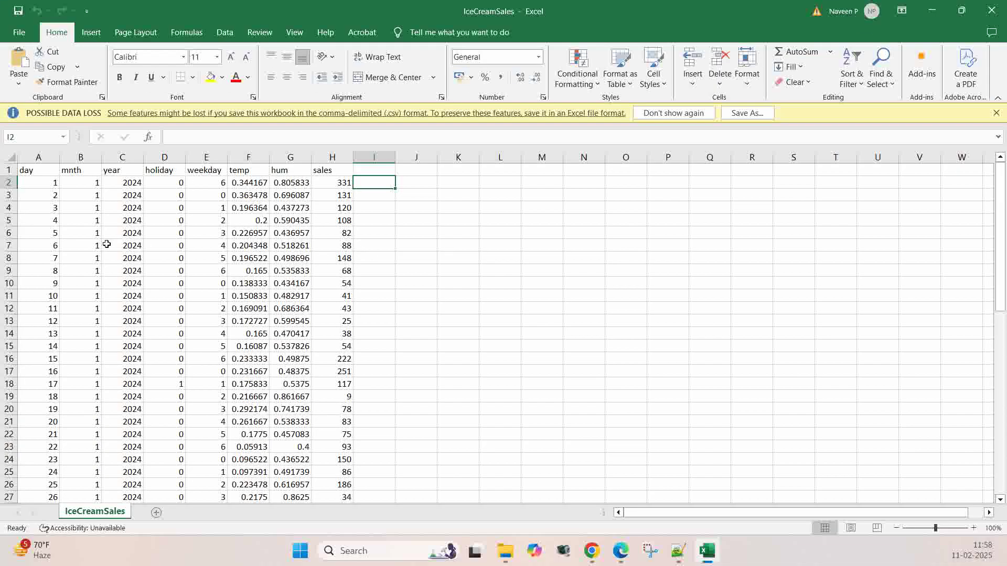
pyautogui.click(933, 11)
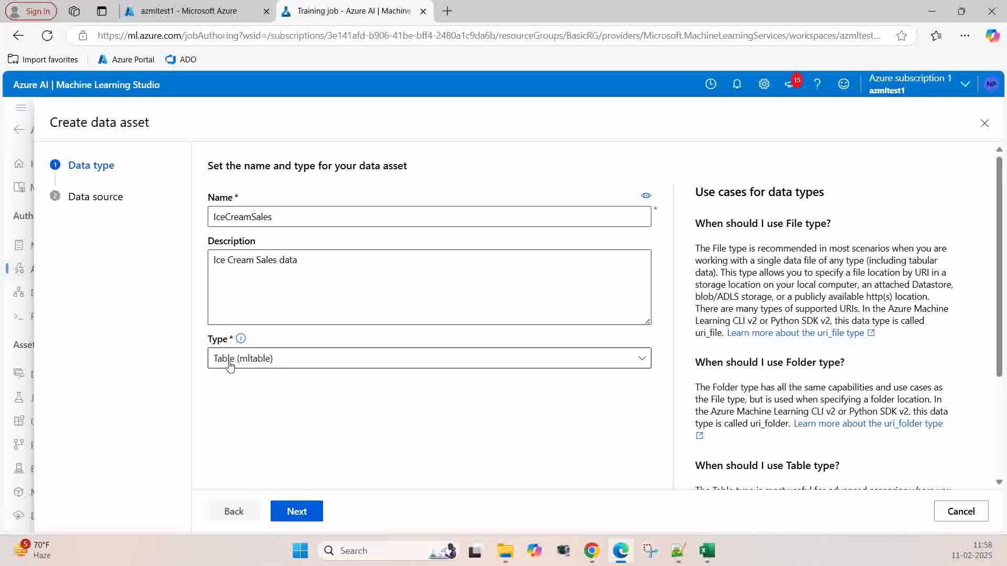
# Step: Check the available data asset types, keep Table (mltable), and continue to the data source choice
pyautogui.click(643, 362)
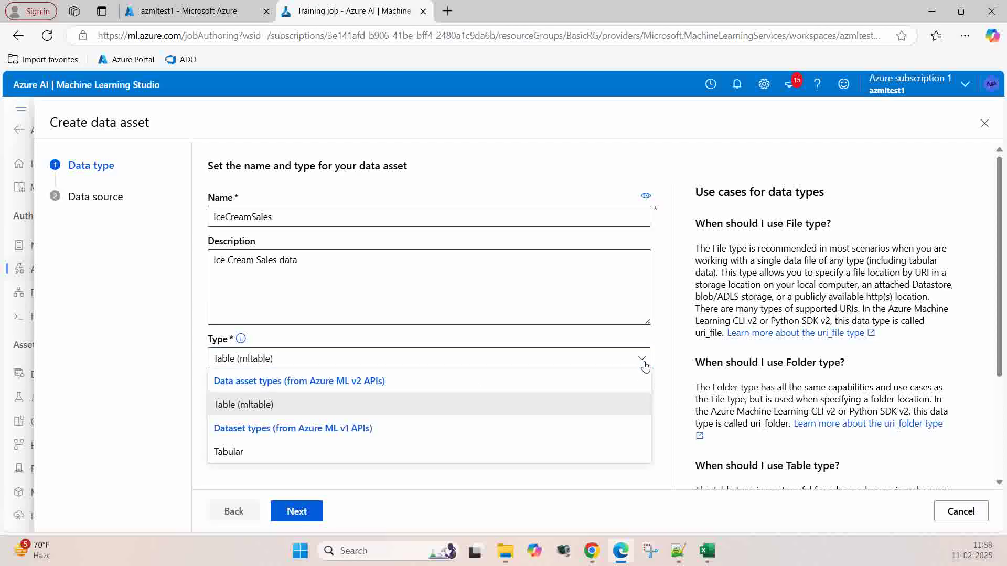
pyautogui.click(644, 366)
pyautogui.click(304, 517)
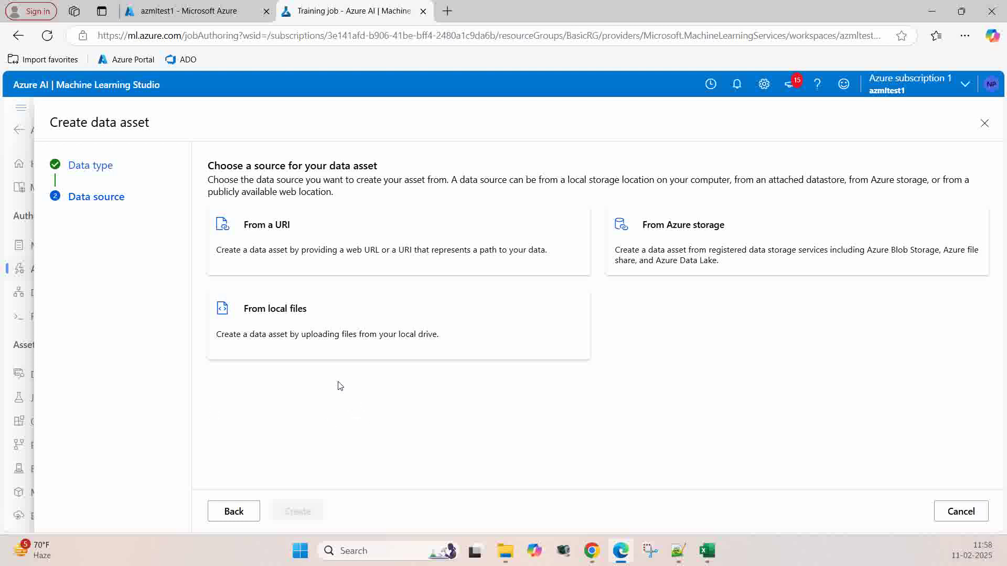
# Step: Source the data asset from local files and use the workspaceblobstore datastore in Azure Blob Storage as its destination
pyautogui.click(303, 324)
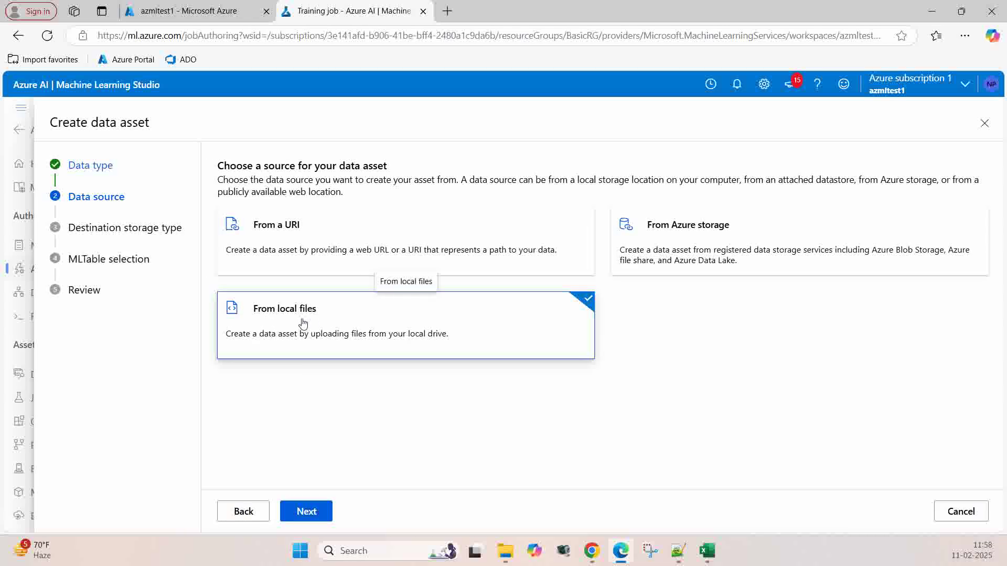
pyautogui.click(307, 510)
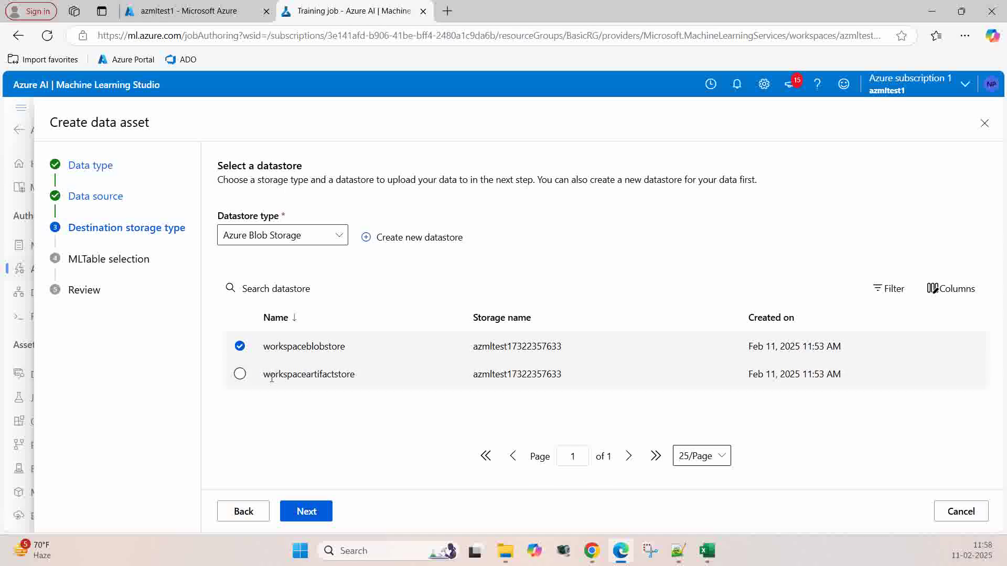
pyautogui.click(306, 511)
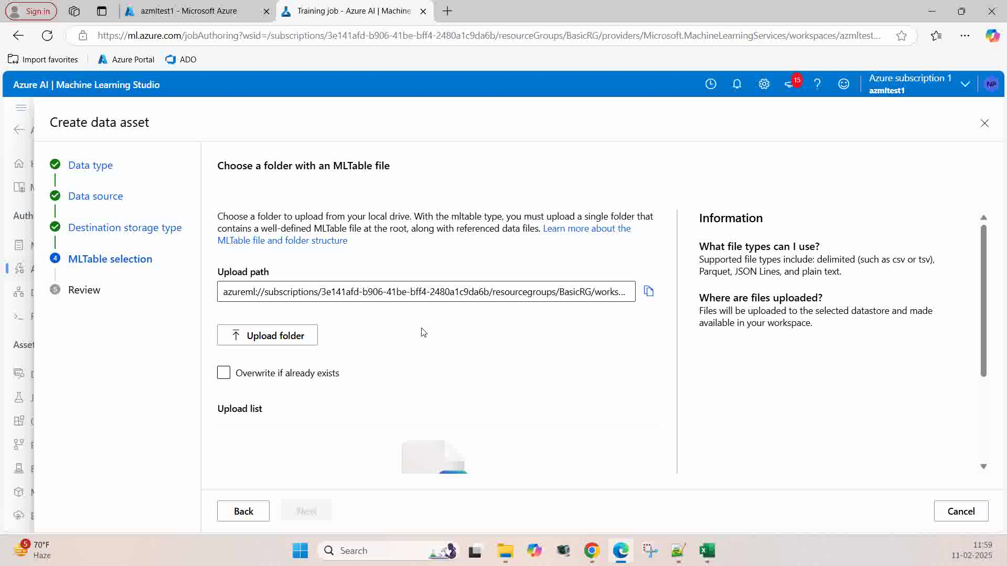
# Step: Upload the IceCreamSales folder from Documents > TheCloudUniverse > AML as the data asset's MLTable folder
pyautogui.click(279, 340)
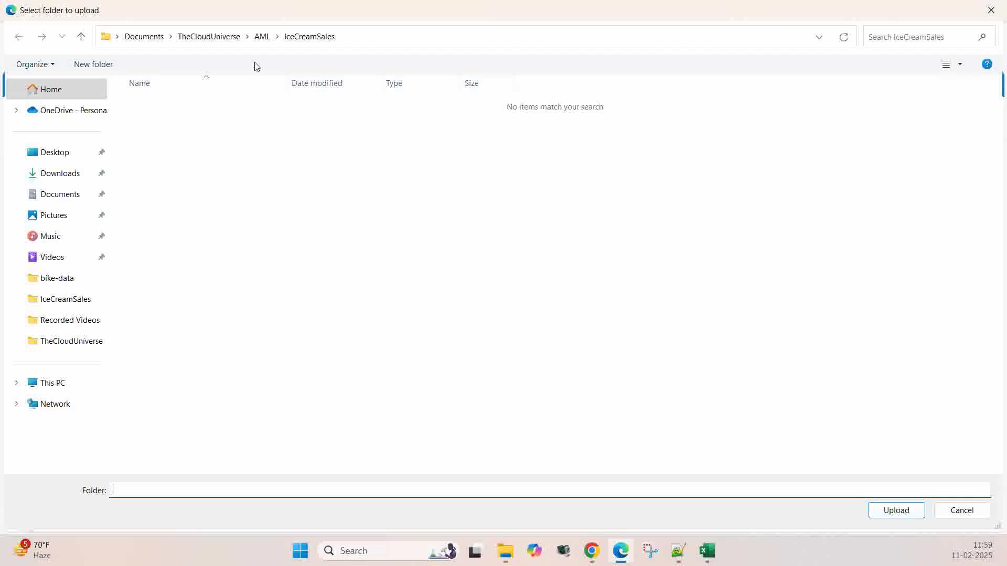
pyautogui.click(262, 36)
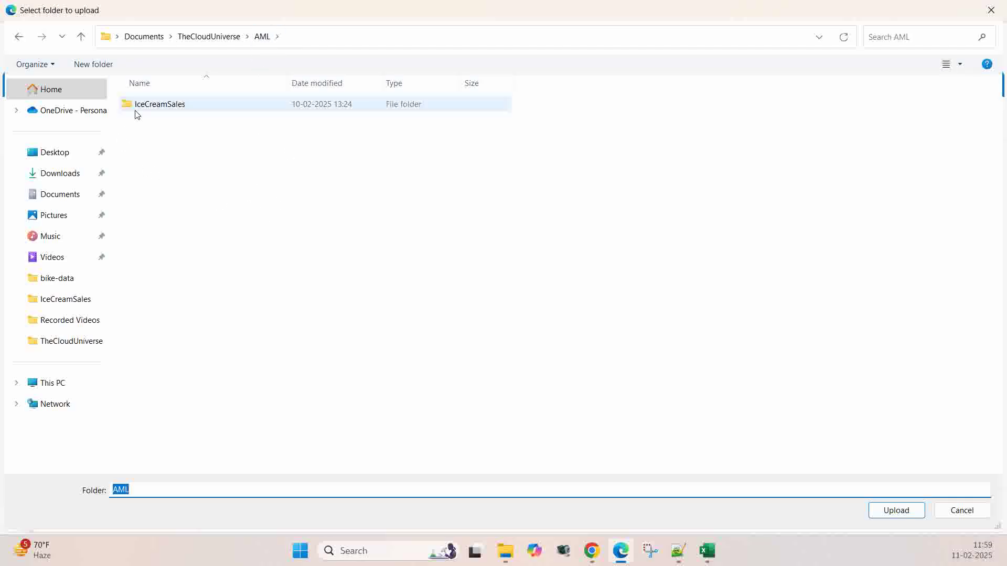
pyautogui.click(152, 107)
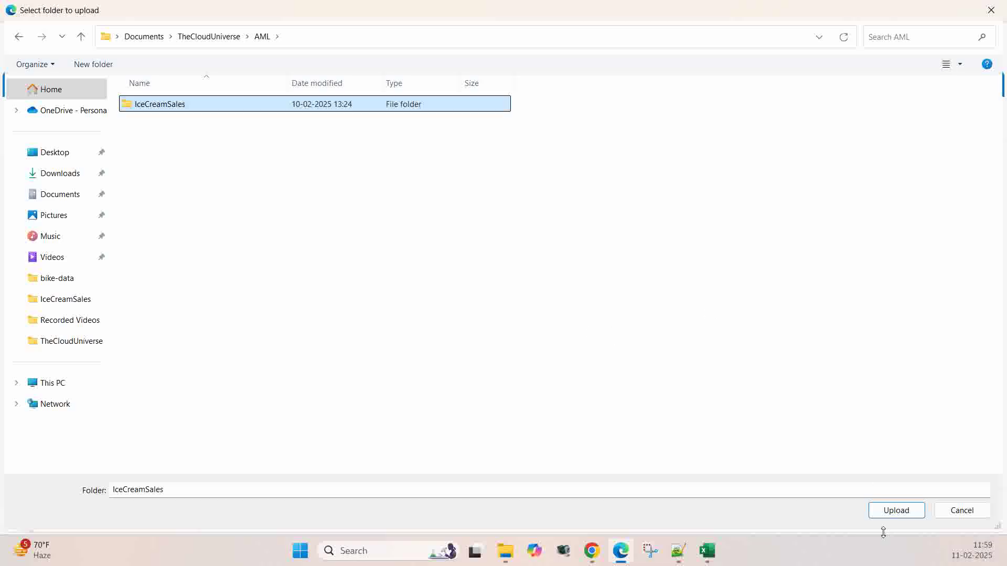
pyautogui.click(872, 515)
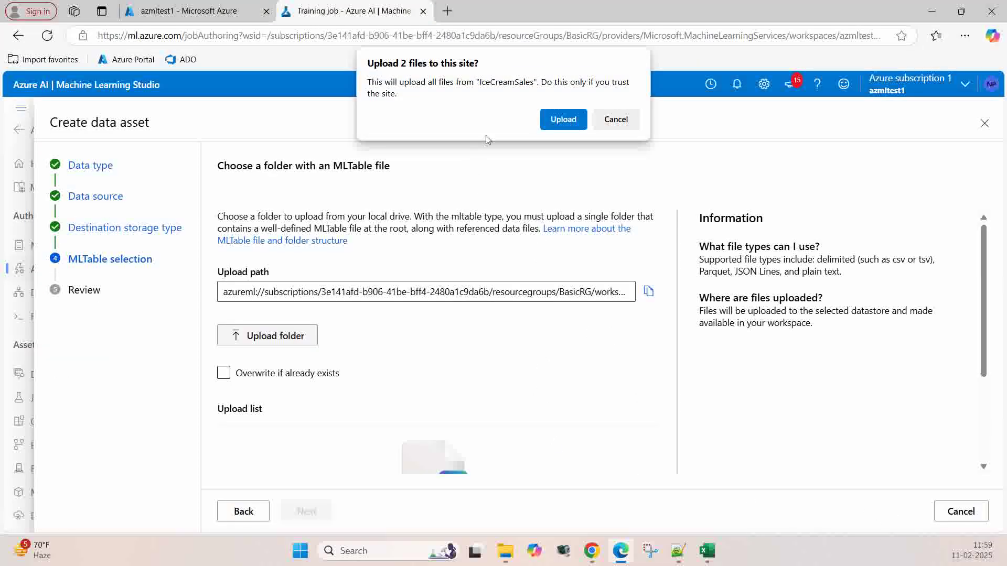
pyautogui.click(562, 119)
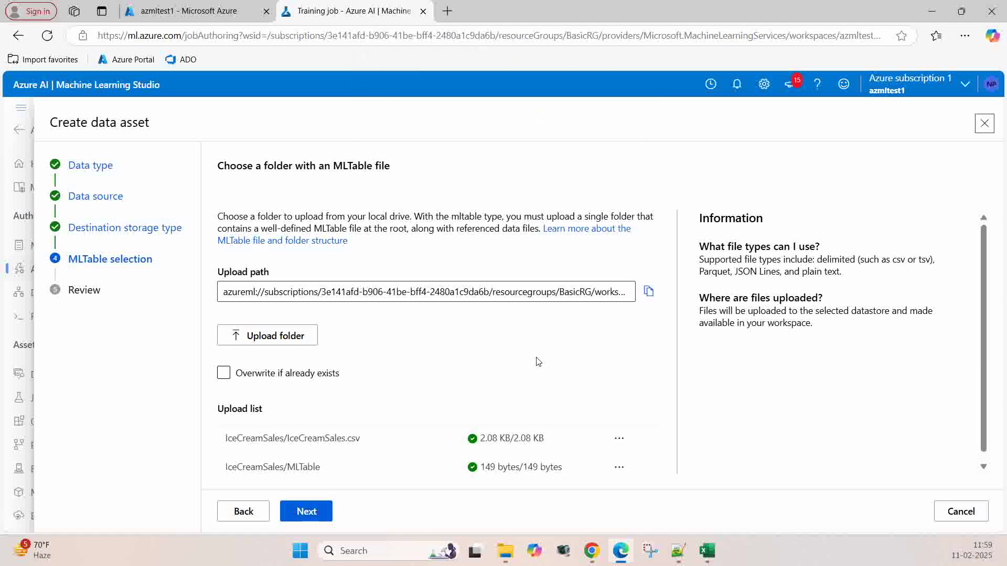
pyautogui.scroll(-1, 369, 435)
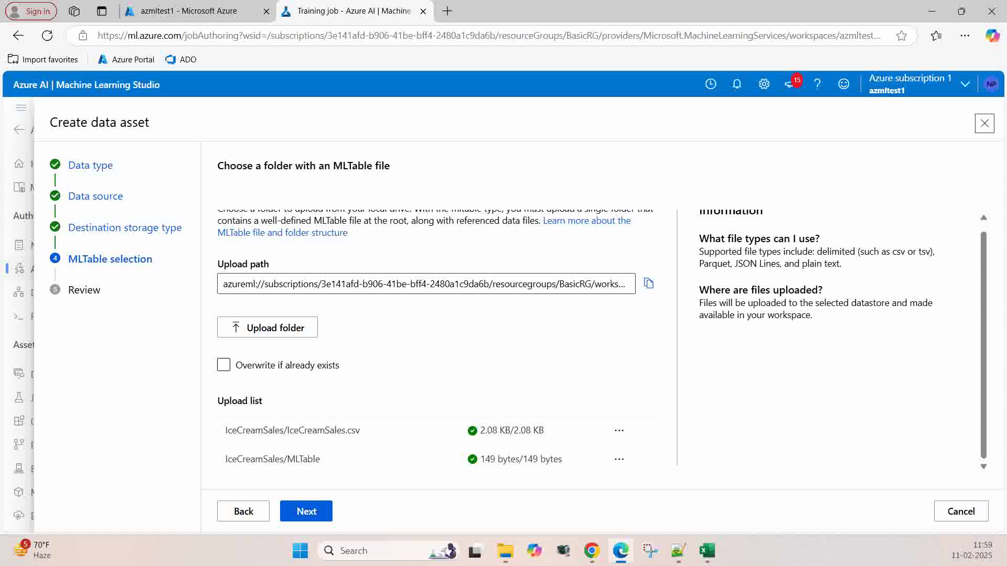
# Step: Switch to File Explorer and examine the files inside the AML > IceCreamSales folder
pyautogui.press('super+e')
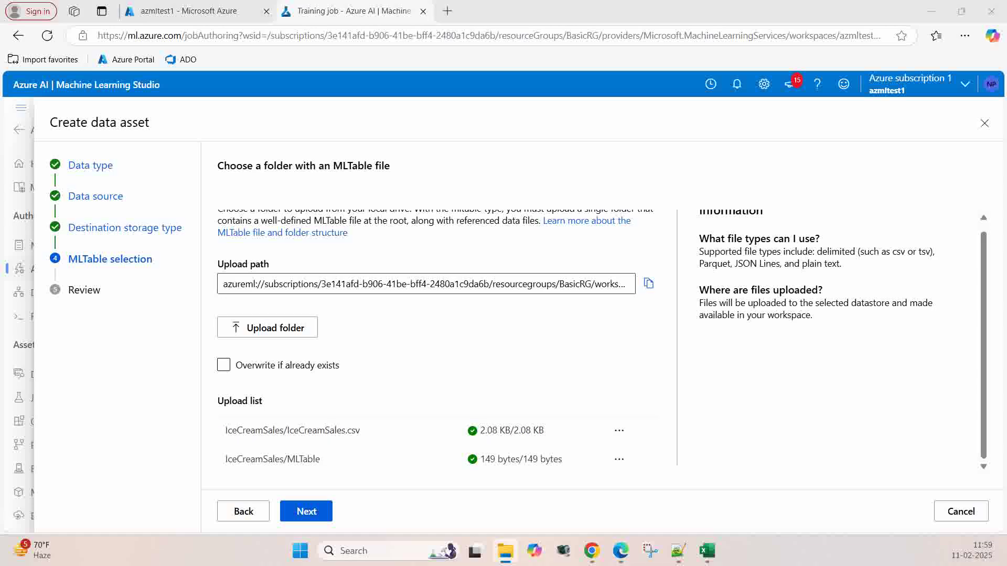
pyautogui.moveTo(126, 41); pyautogui.dragTo(414, 3)
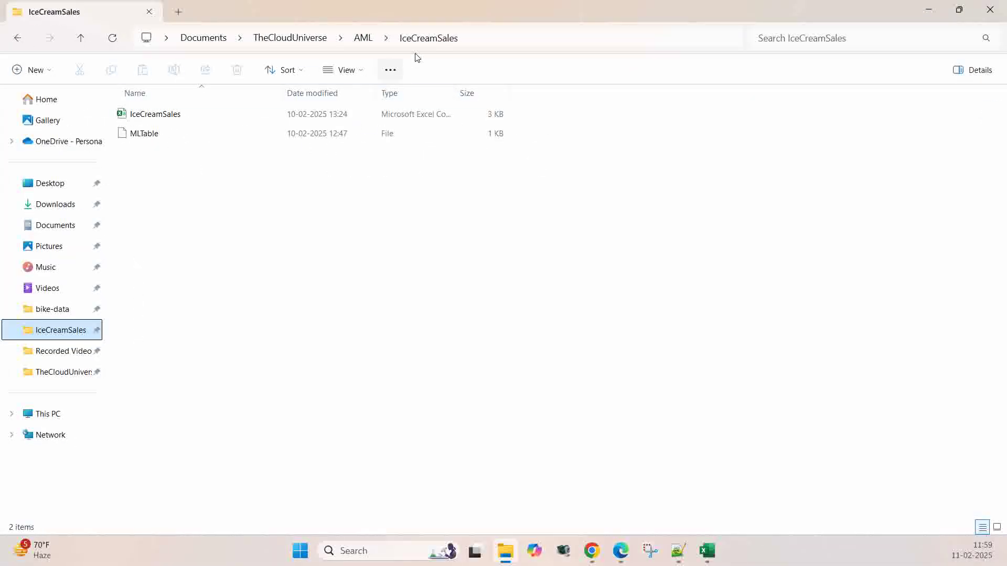
pyautogui.click(372, 45)
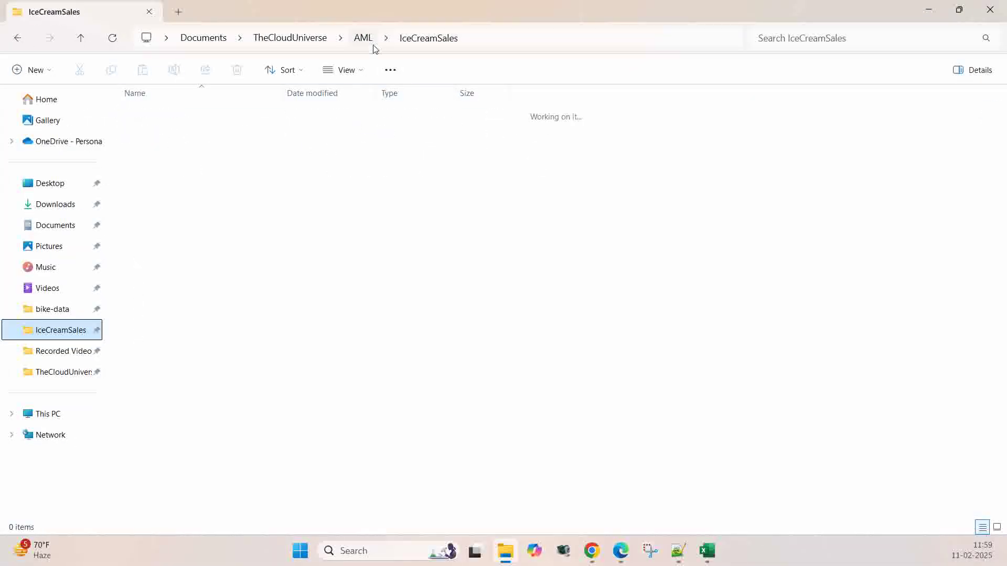
pyautogui.click(148, 122)
pyautogui.doubleClick(168, 119)
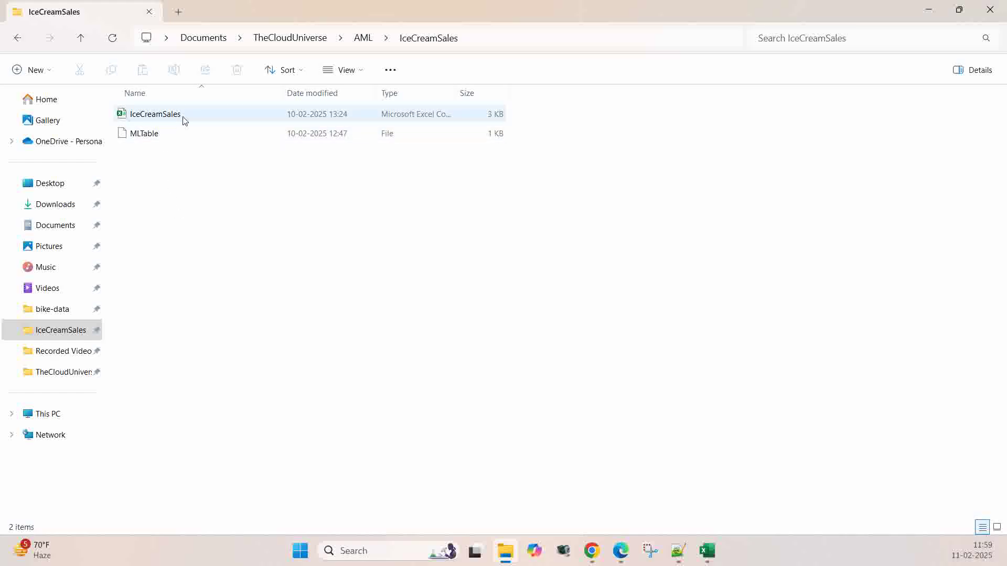
pyautogui.click(706, 553)
pyautogui.click(705, 555)
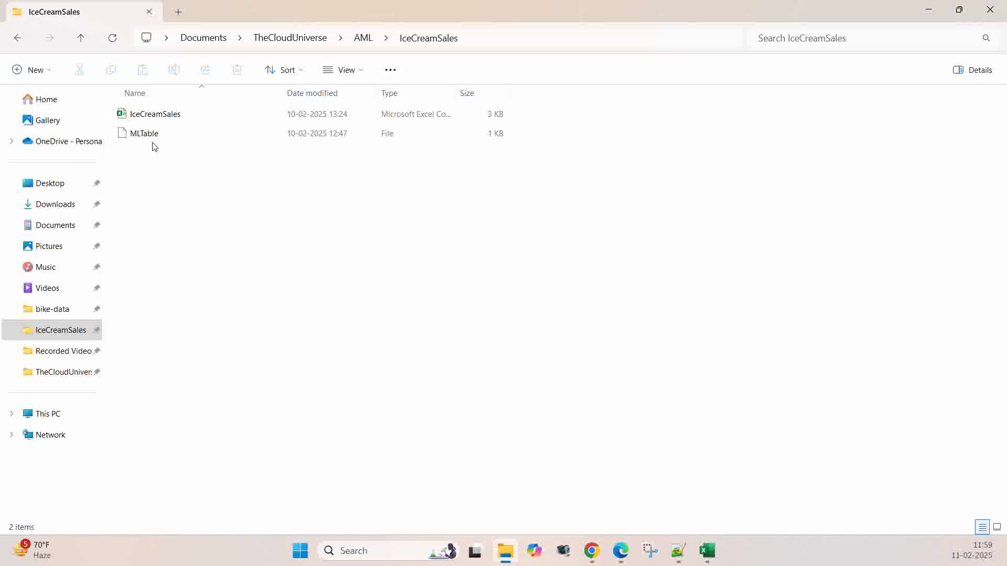
# Step: Open the MLTable file in Notepad to examine its CSV file path and transformations, and return to the data asset form in Edge
pyautogui.doubleClick(163, 135)
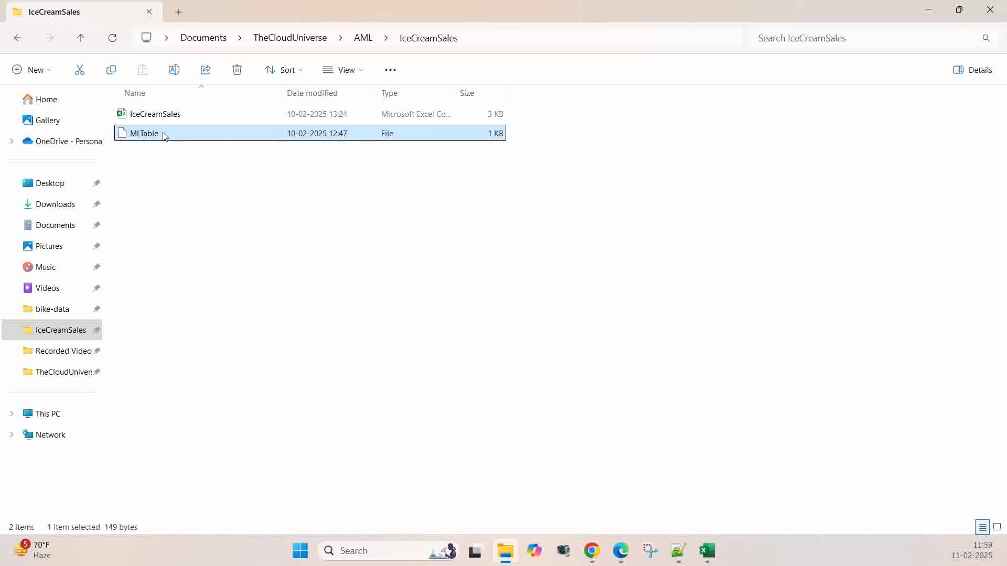
pyautogui.click(427, 215)
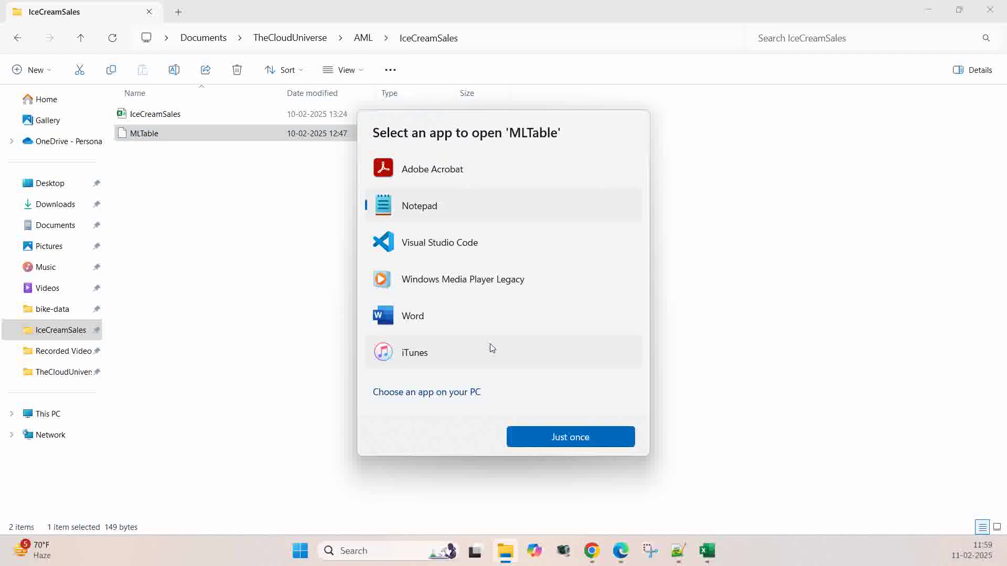
pyautogui.click(527, 436)
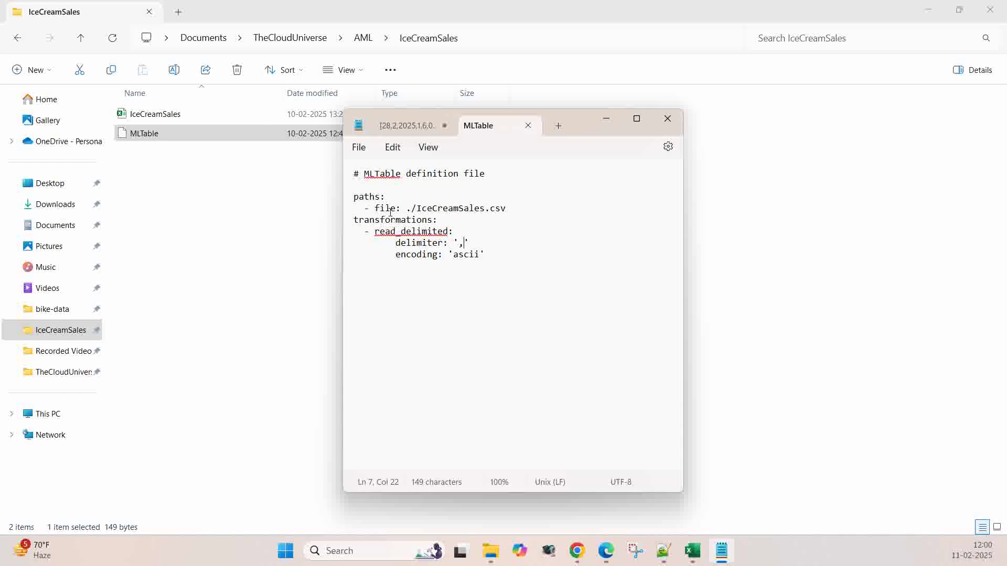
pyautogui.moveTo(376, 209); pyautogui.dragTo(517, 209)
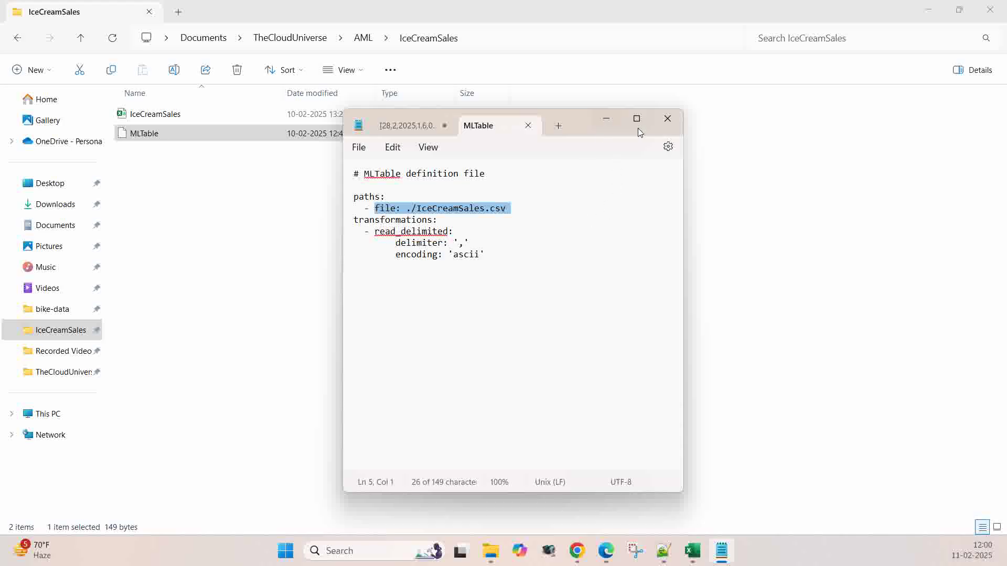
pyautogui.moveTo(580, 122); pyautogui.dragTo(0, 122)
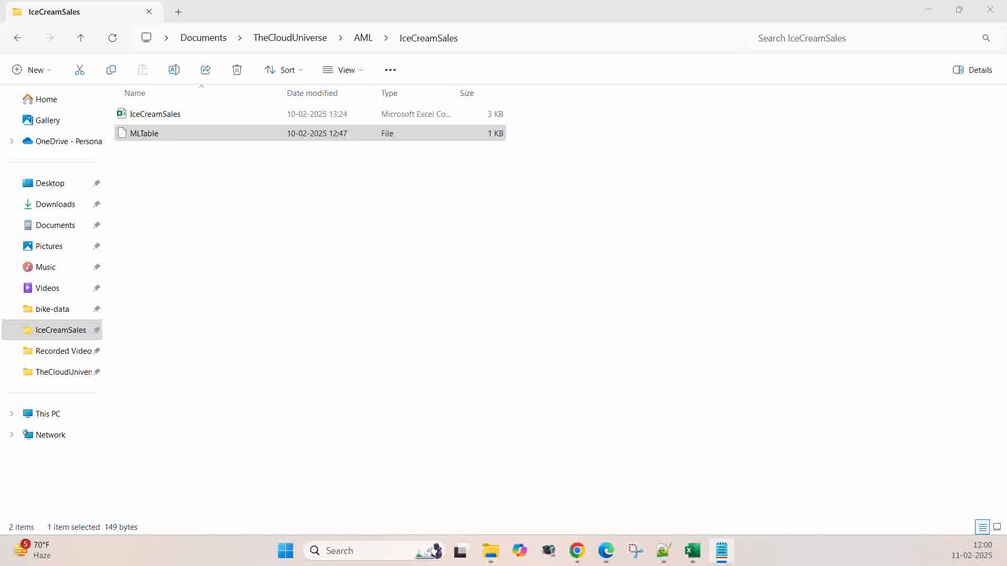
pyautogui.click(605, 550)
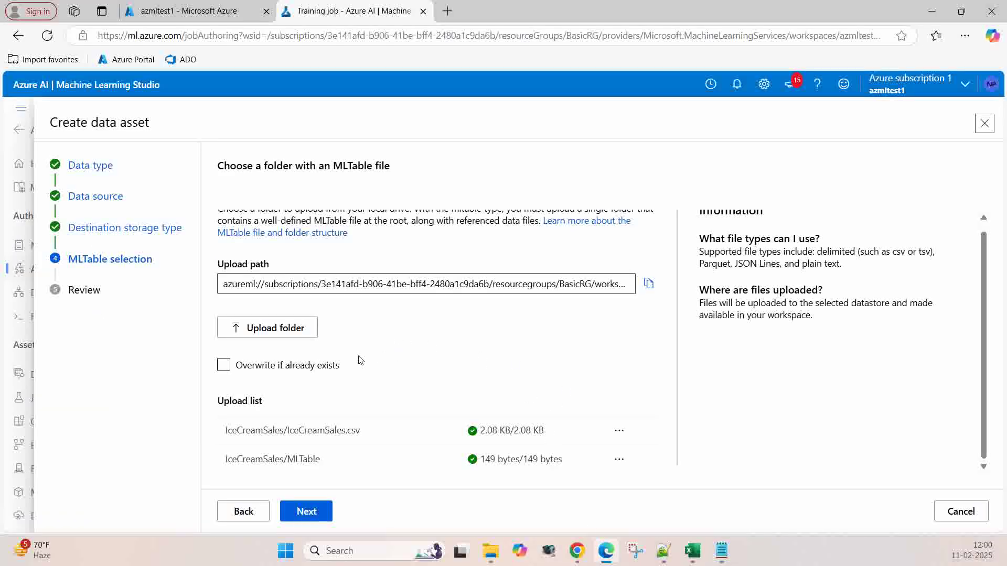
# Step: Review and create the IceCreamSales data asset, and select it as the training data for the Automated ML job
pyautogui.click(319, 515)
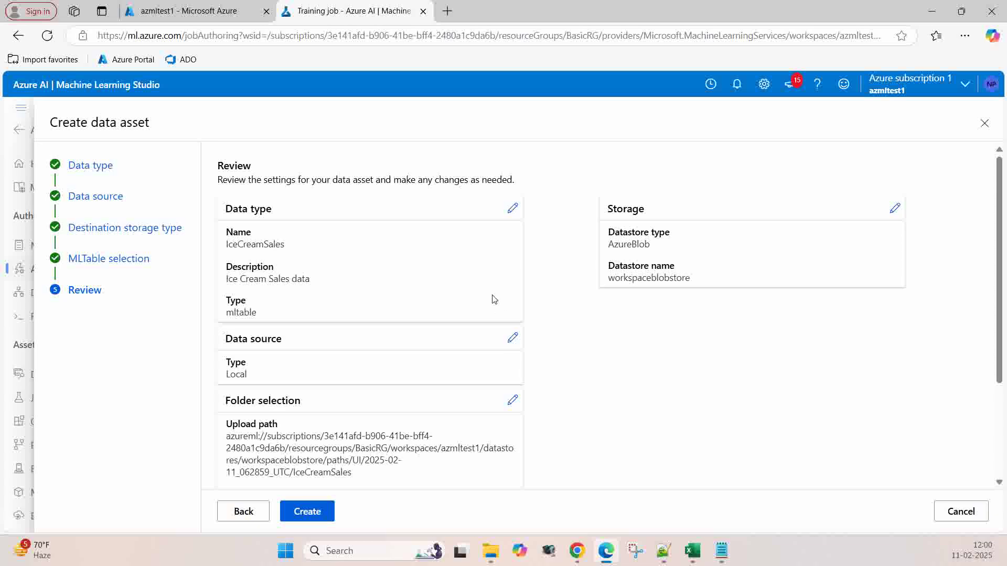
pyautogui.scroll(-3, 474, 196)
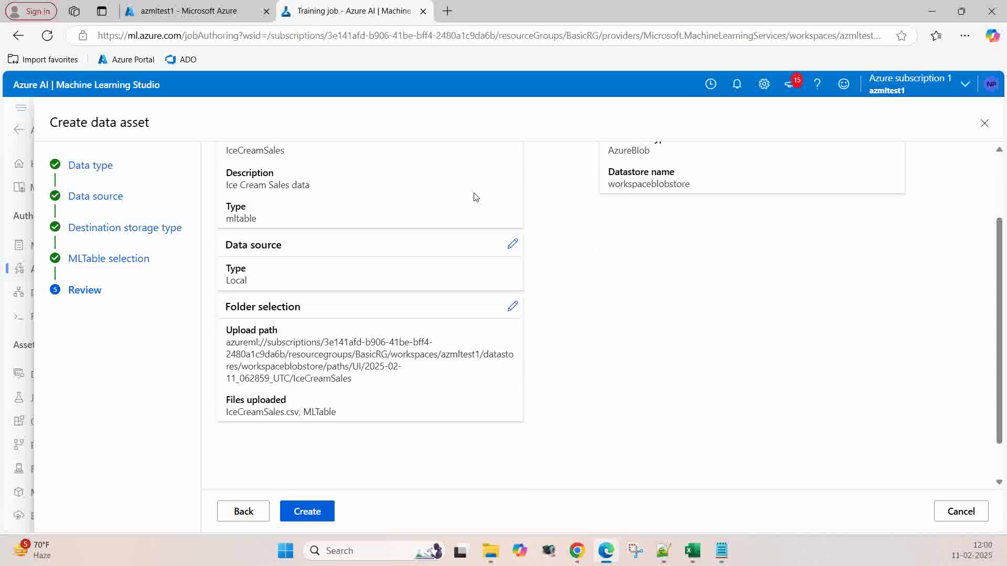
pyautogui.scroll(3, 451, 199)
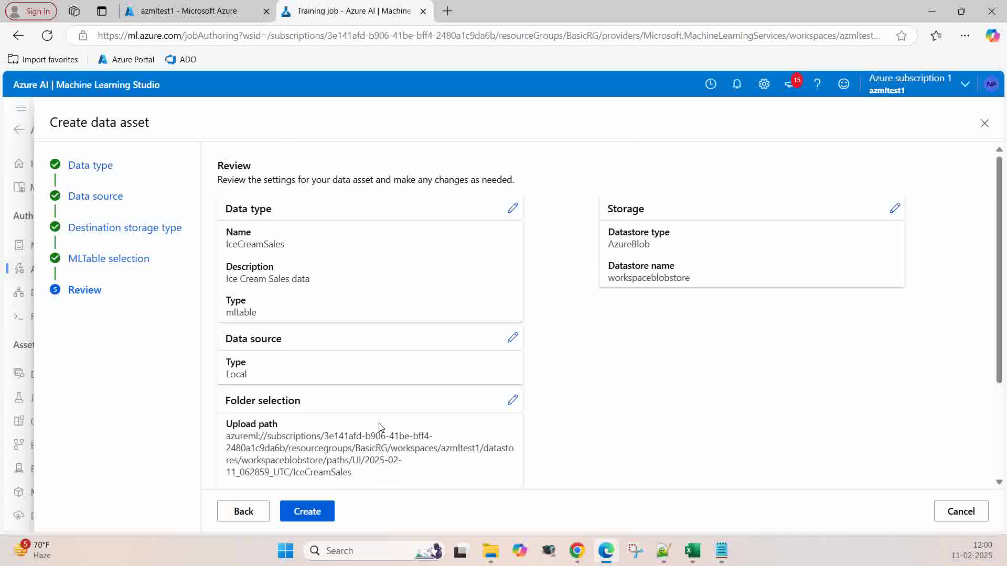
pyautogui.click(311, 512)
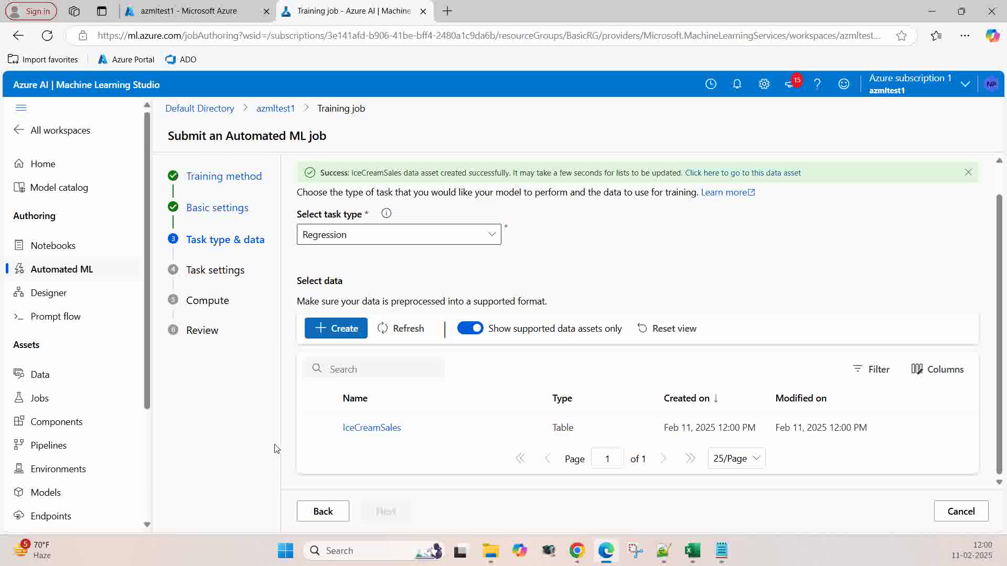
pyautogui.click(319, 426)
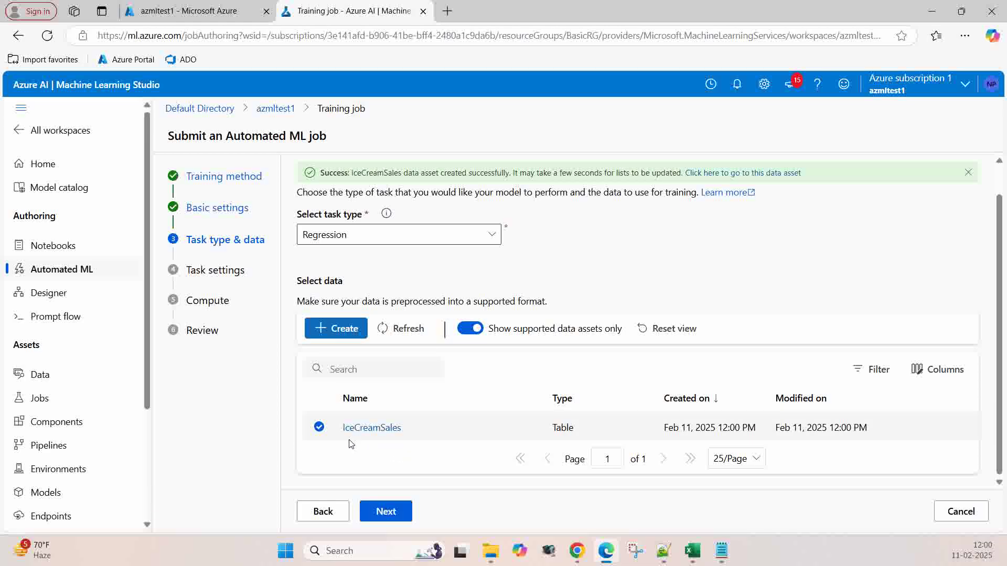
pyautogui.click(388, 511)
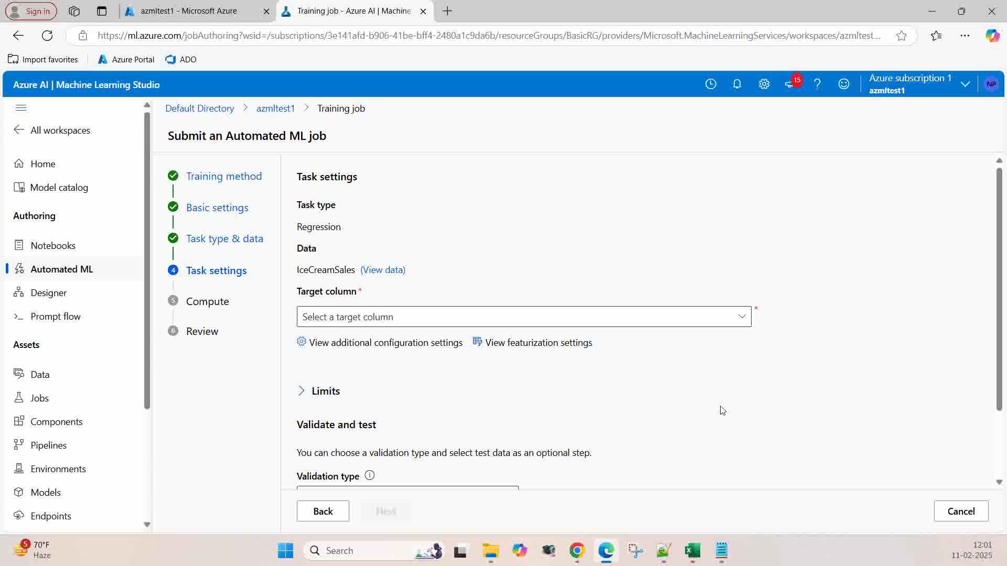
# Step: Switch to the IceCreamSales workbook in Excel to compare the day-to-hum feature columns with the sales column, and return to the job's task settings
pyautogui.click(692, 552)
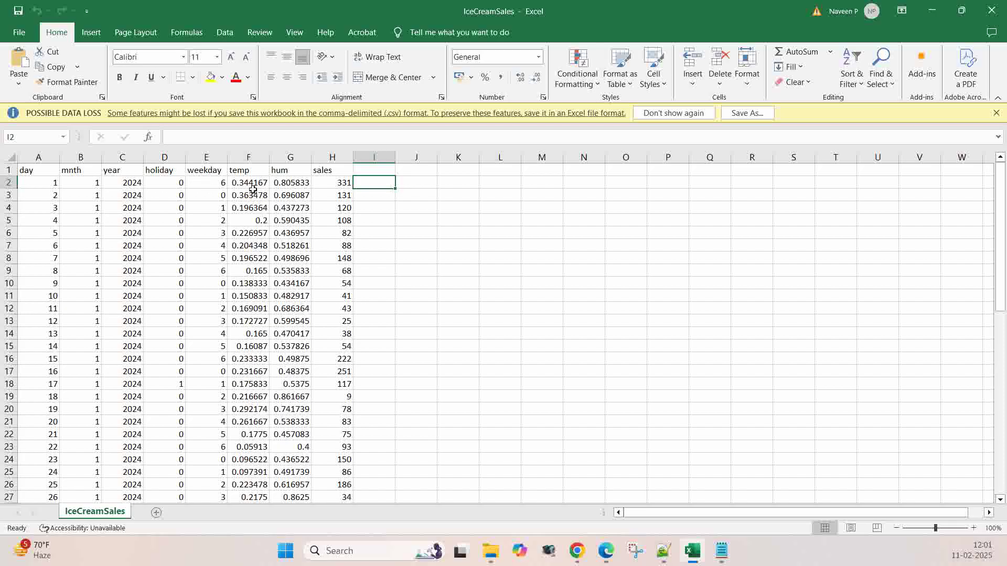
pyautogui.moveTo(57, 189); pyautogui.dragTo(289, 185)
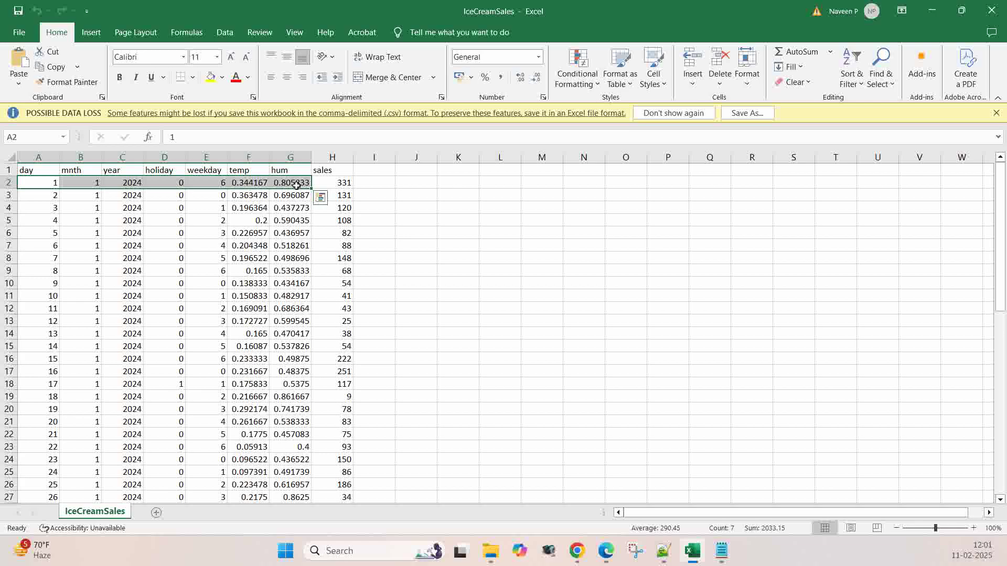
pyautogui.click(339, 183)
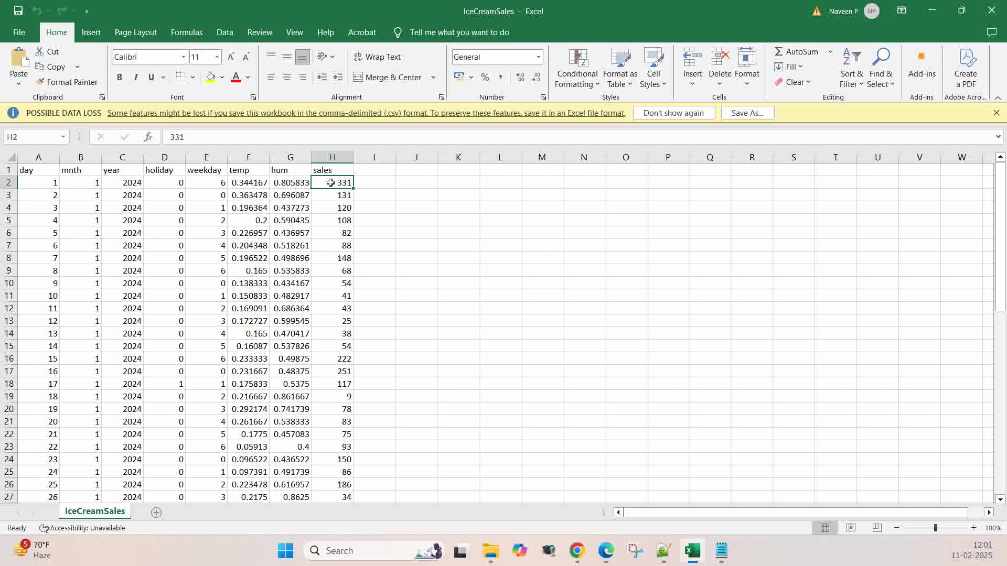
pyautogui.click(602, 562)
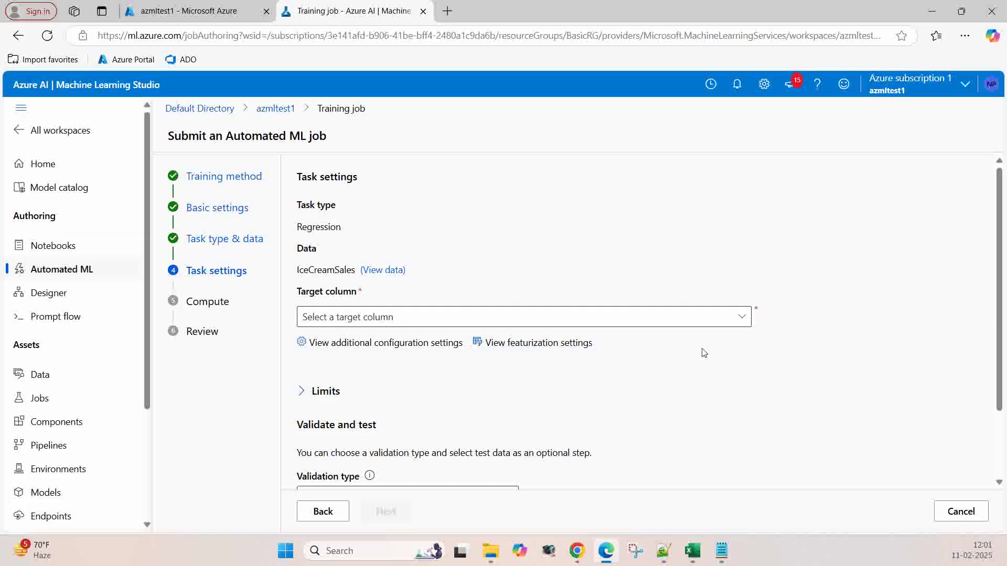
# Step: Set the job's target column to sales (Integer) and open the preview of the IceCreamSales data
pyautogui.click(742, 318)
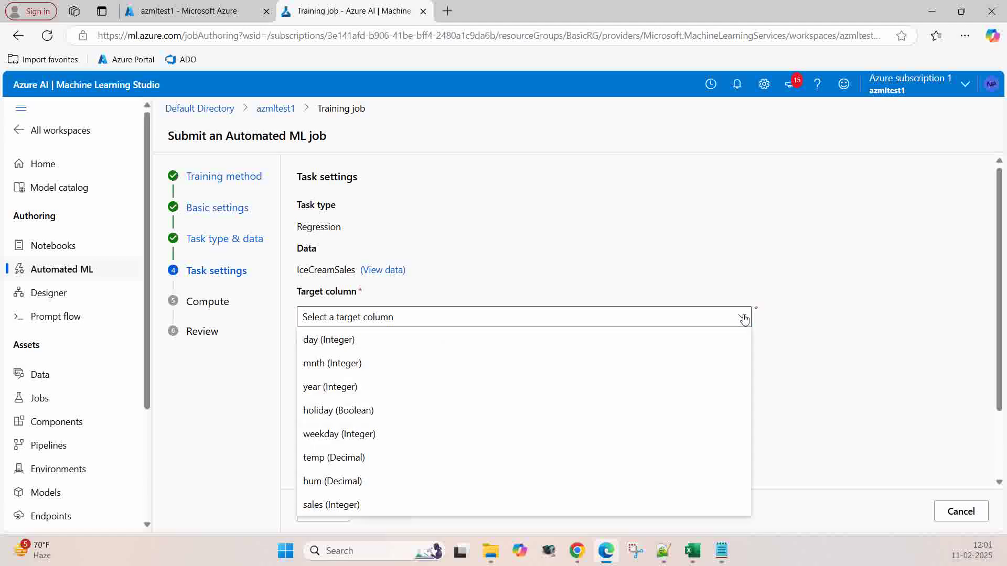
pyautogui.click(325, 507)
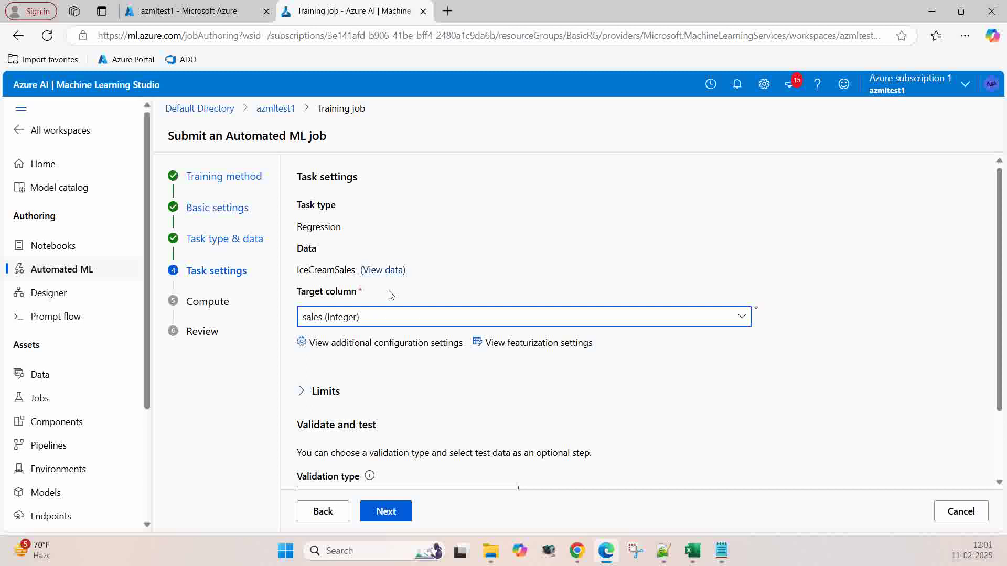
pyautogui.click(386, 271)
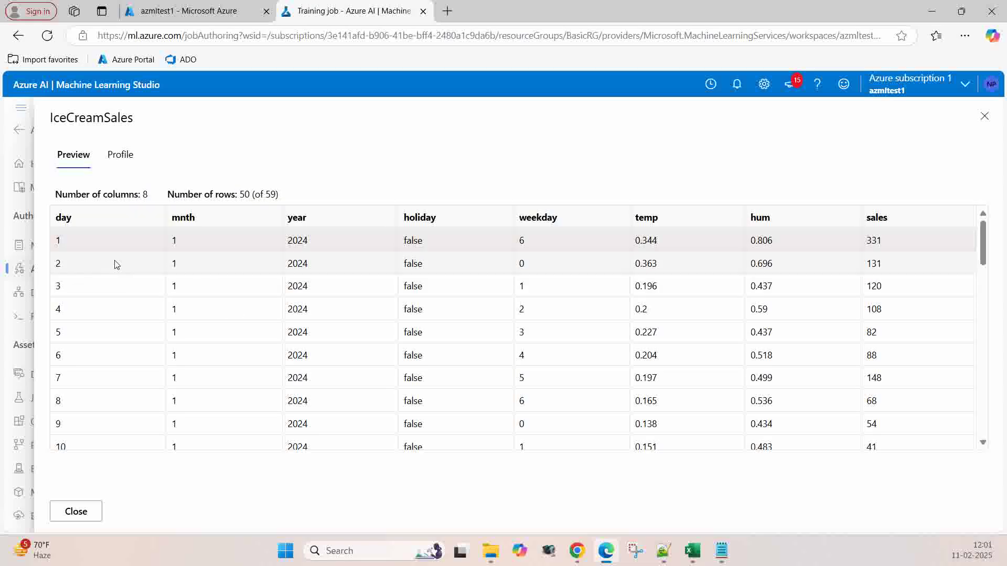
# Step: Leave the data preview and turn off Explain best model and Use all supported models in the job's additional configuration
pyautogui.click(985, 116)
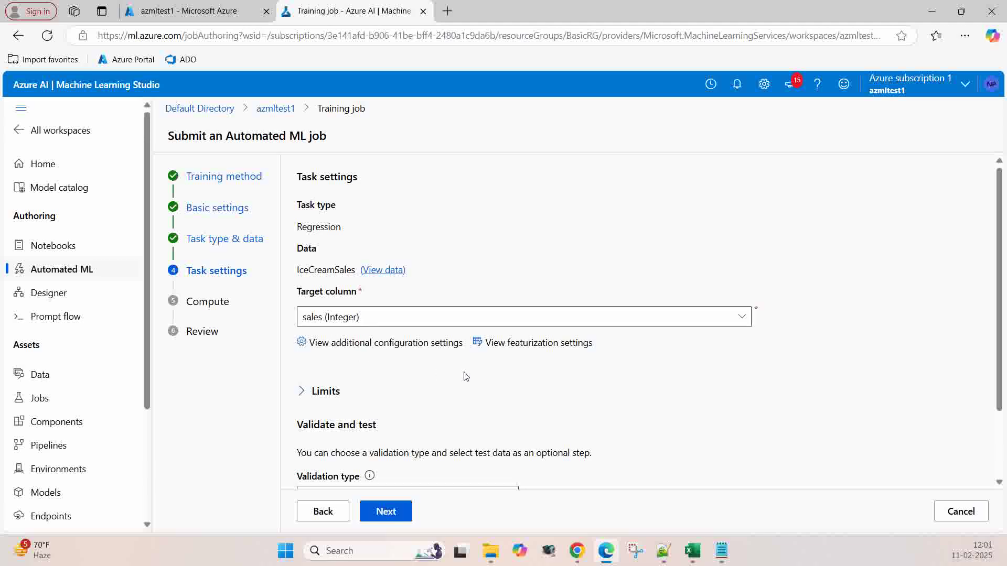
pyautogui.click(354, 343)
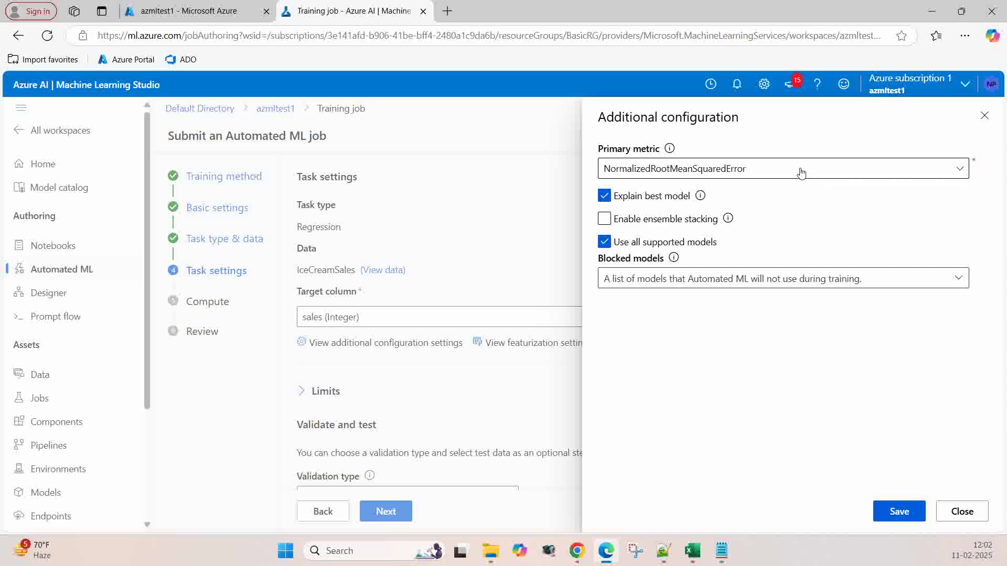
pyautogui.click(834, 174)
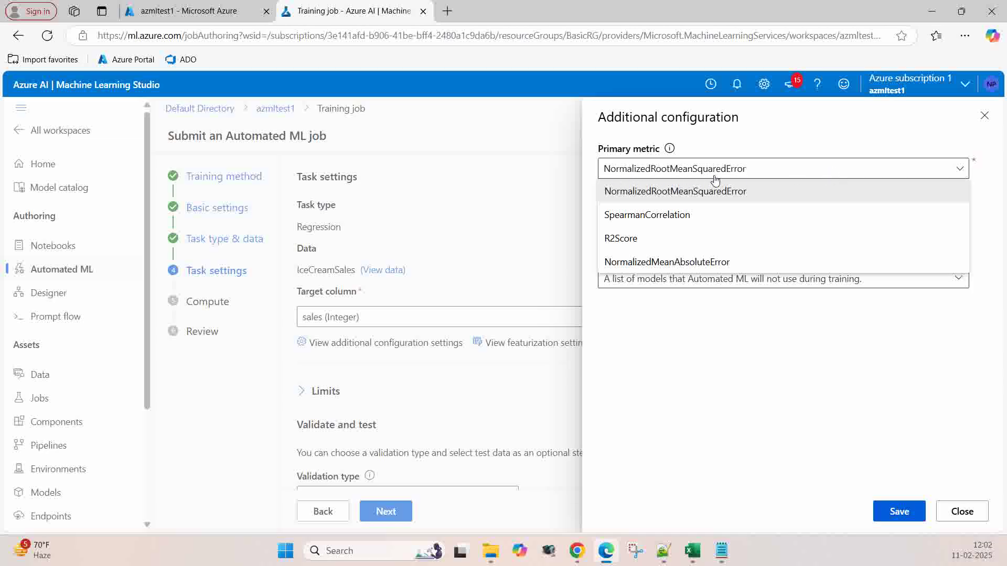
pyautogui.click(862, 129)
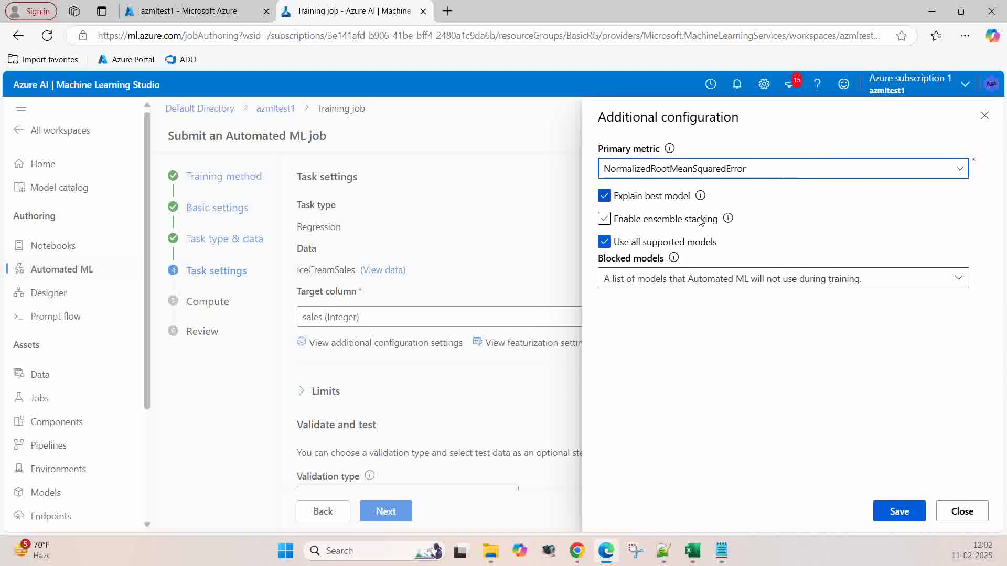
pyautogui.click(608, 198)
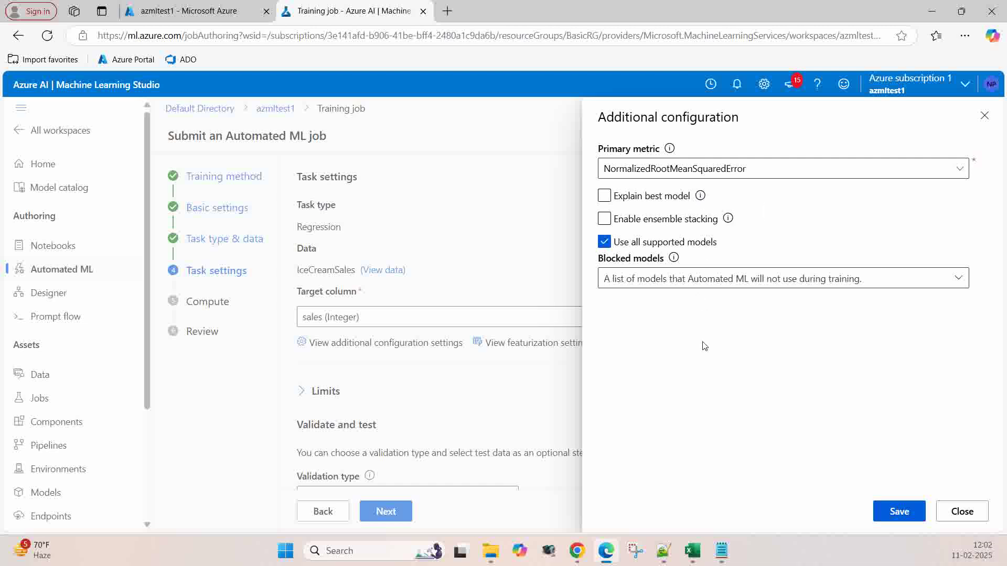
pyautogui.moveTo(700, 199)
pyautogui.click(606, 245)
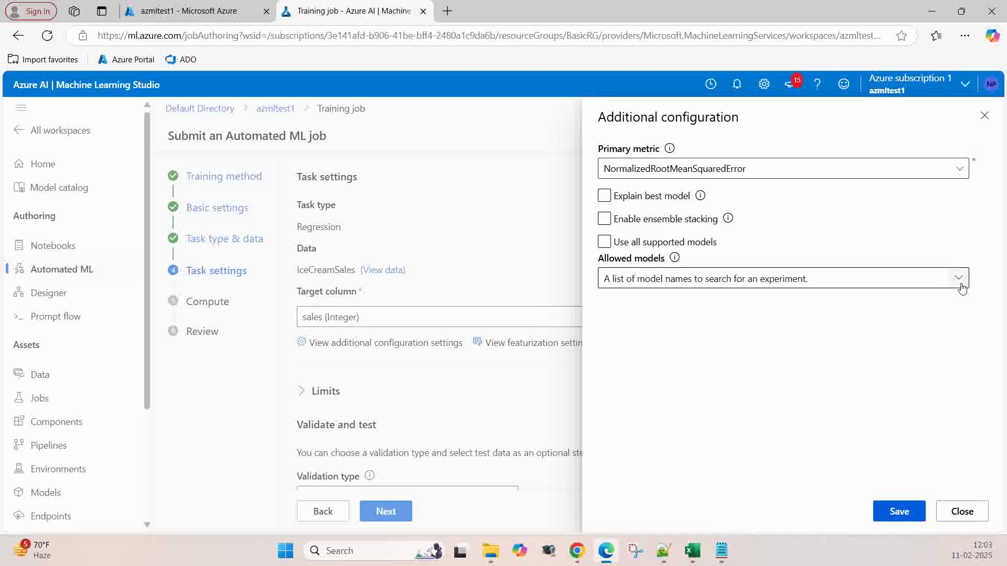
# Step: Allow only the RandomForest and LightGBM models and save the additional configuration
pyautogui.click(958, 281)
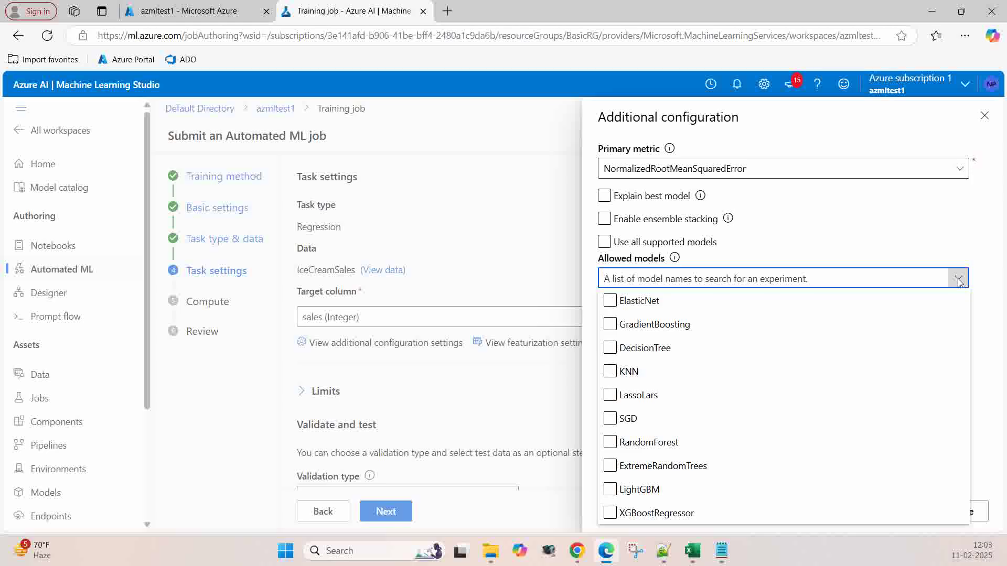
pyautogui.click(610, 469)
pyautogui.click(610, 467)
pyautogui.click(612, 444)
pyautogui.click(611, 492)
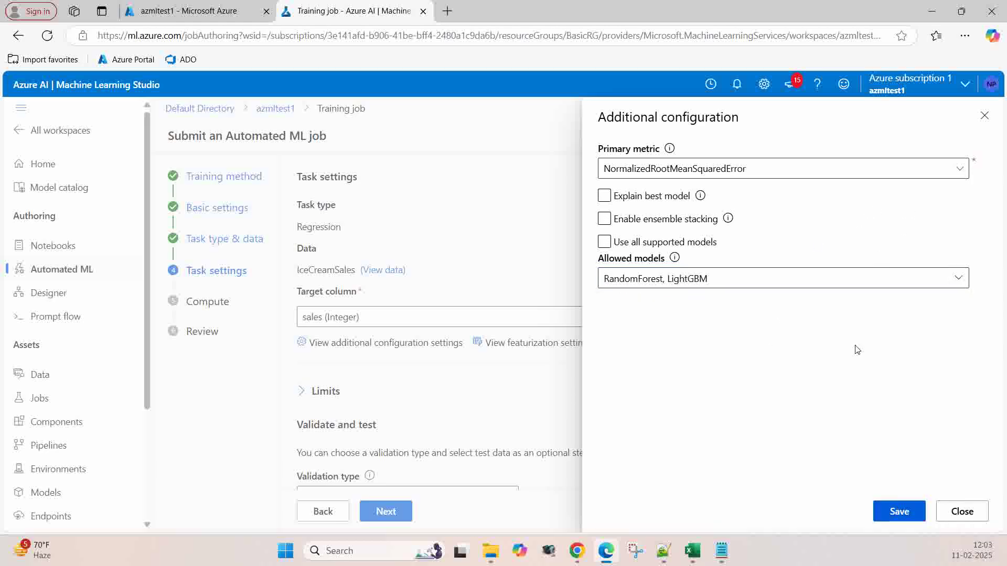
pyautogui.click(898, 516)
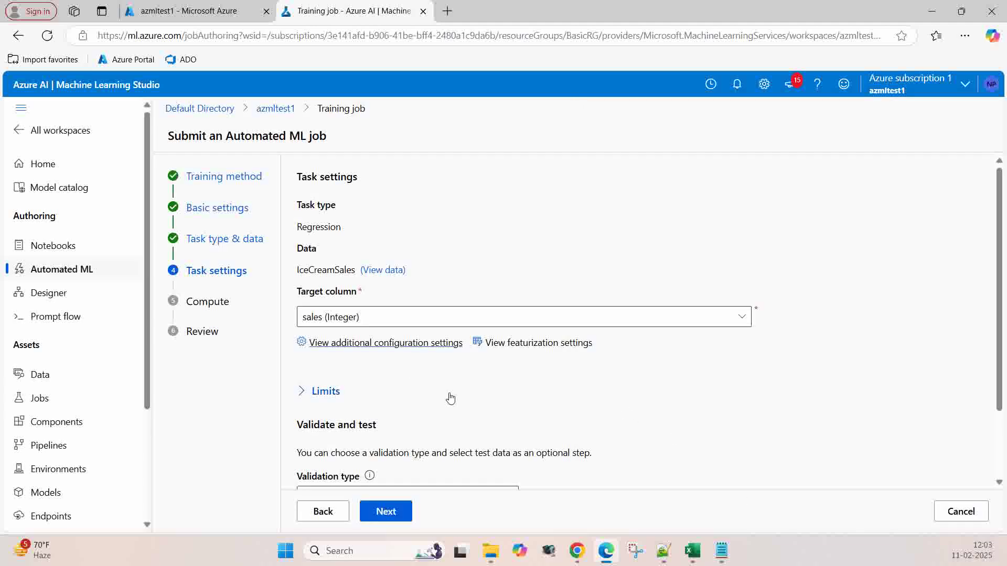
# Step: Expand the job's limits and set the maximum number of trials to 3
pyautogui.scroll(-2, 430, 382)
pyautogui.click(302, 326)
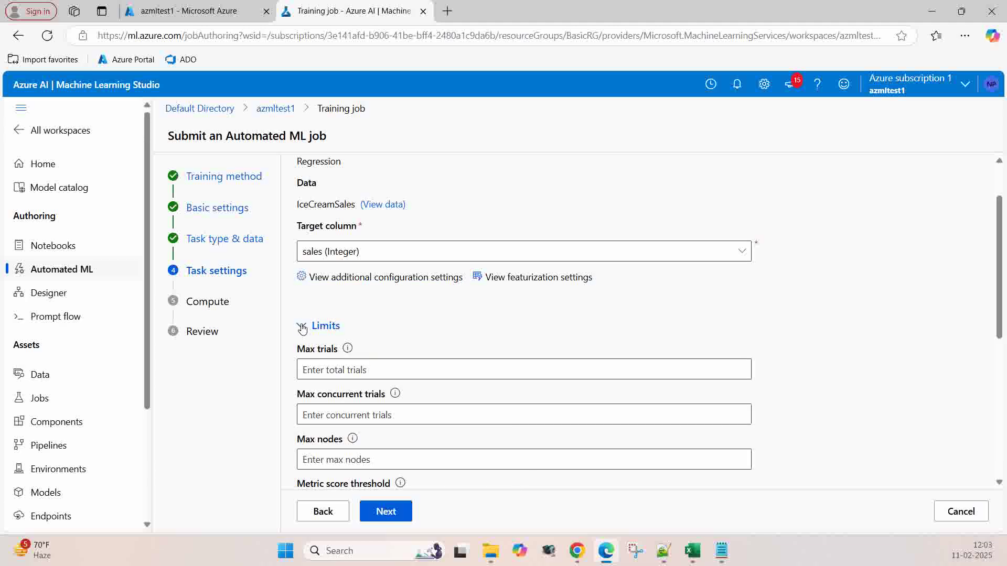
pyautogui.scroll(-4, 555, 334)
pyautogui.scroll(2, 551, 286)
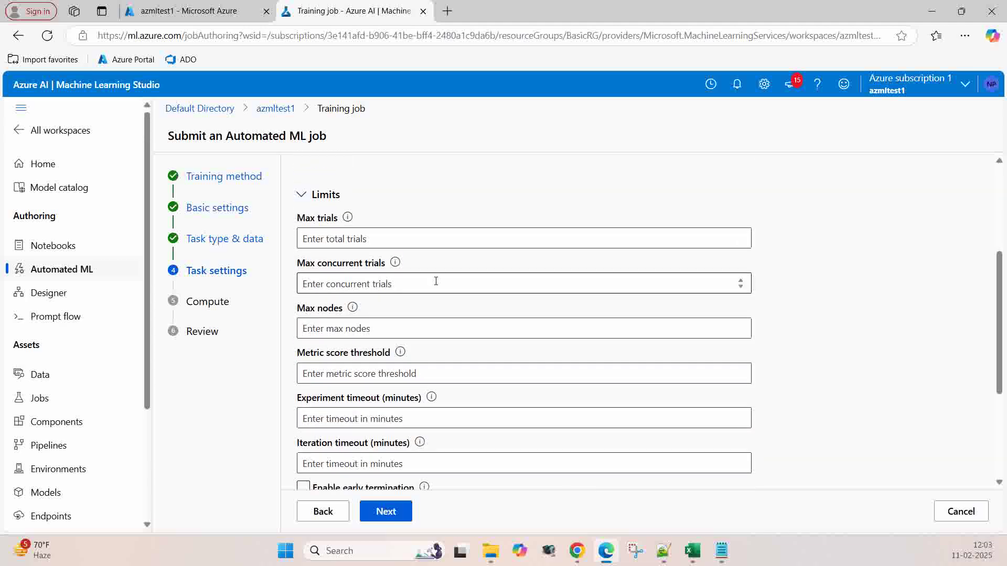
pyautogui.click(313, 238)
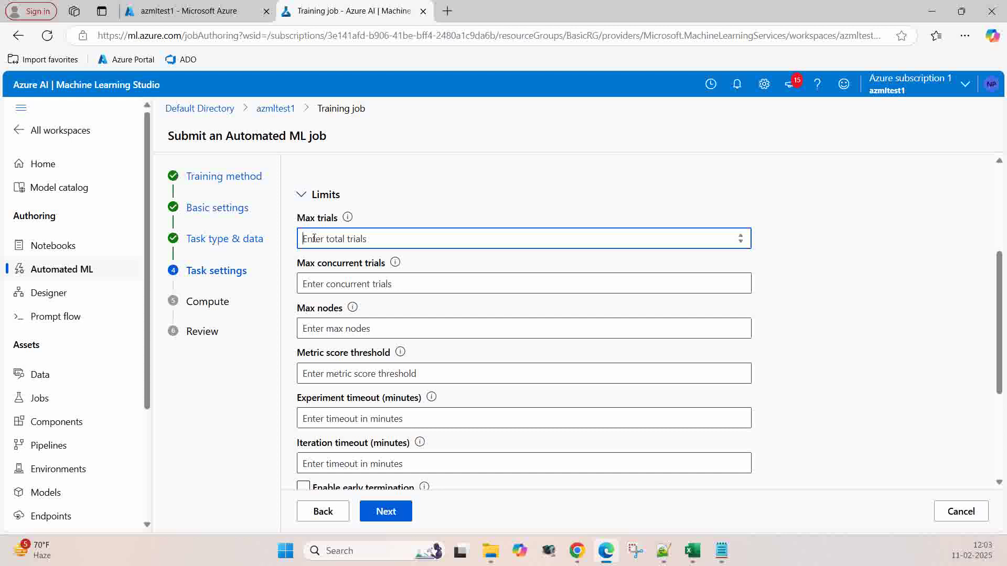
pyautogui.write('1')
pyautogui.click(402, 198)
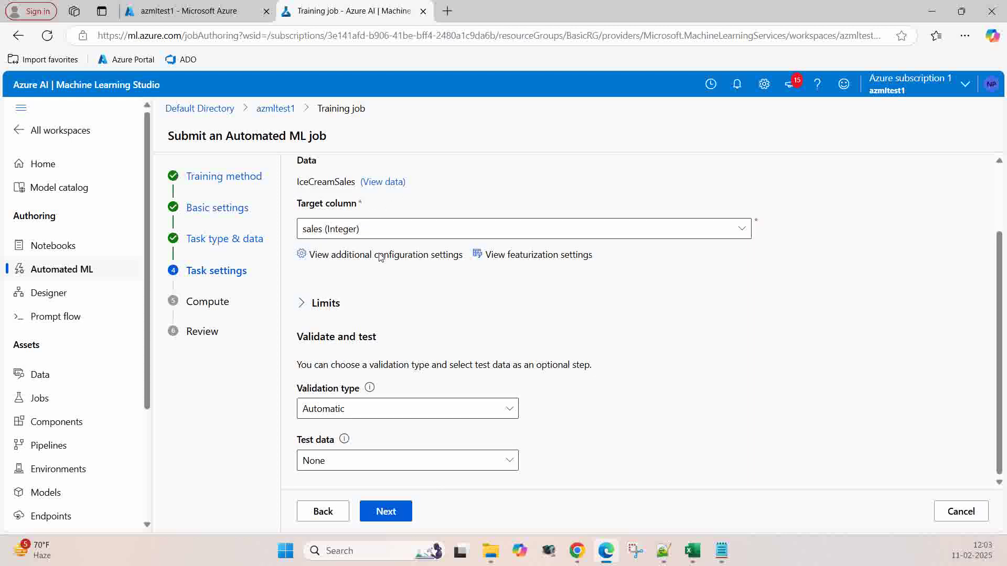
pyautogui.click(303, 301)
pyautogui.scroll(-2, 370, 245)
pyautogui.scroll(3, 371, 246)
pyautogui.moveTo(347, 285)
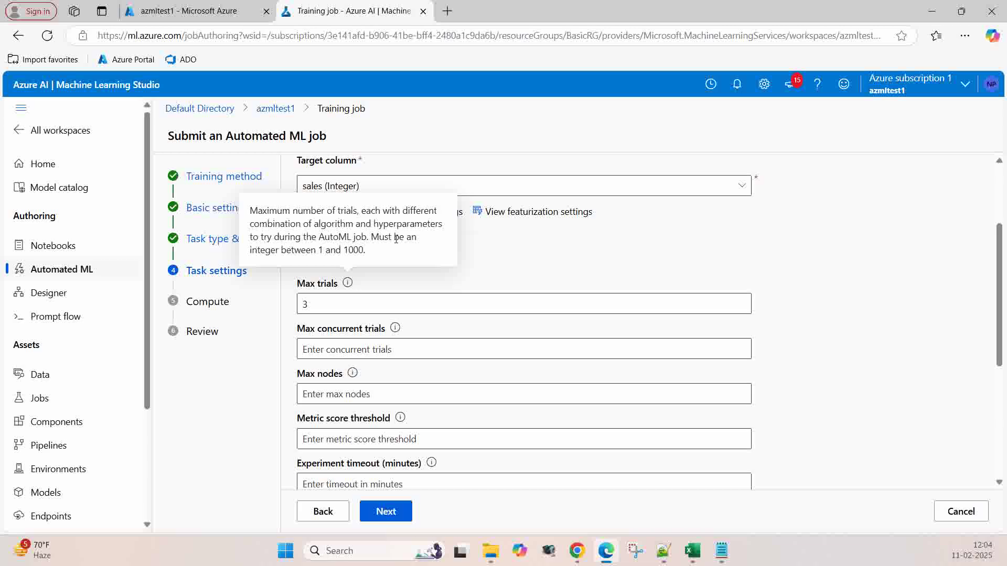
pyautogui.click(520, 260)
pyautogui.click(325, 303)
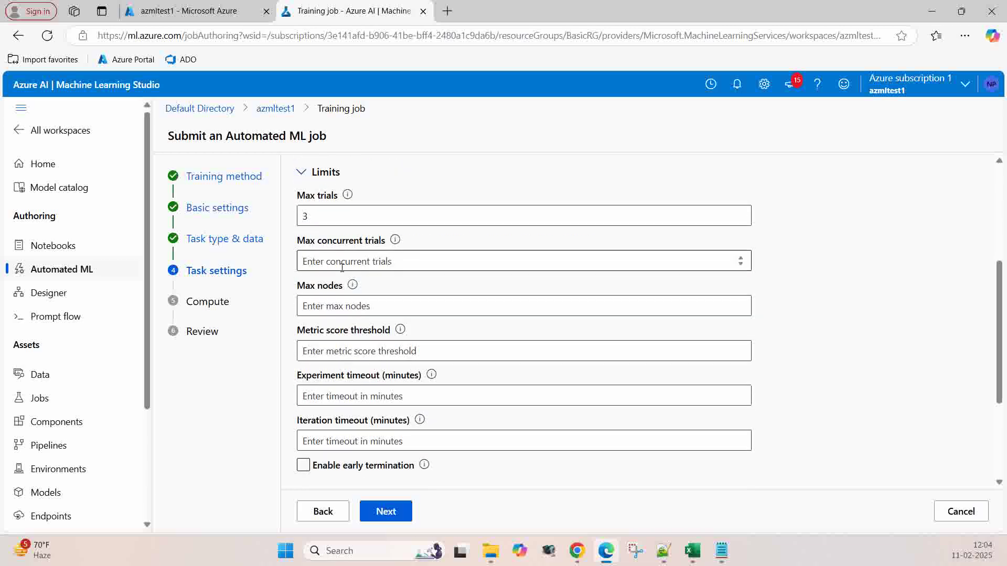
# Step: Set the maximum concurrent trials to 3 and the maximum nodes to 3
pyautogui.click(324, 262)
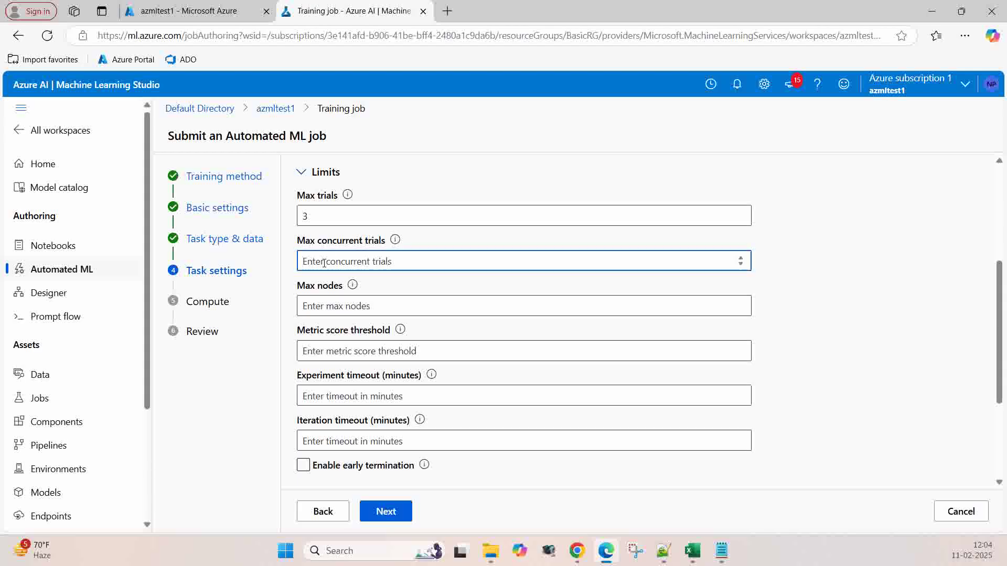
pyautogui.write('3')
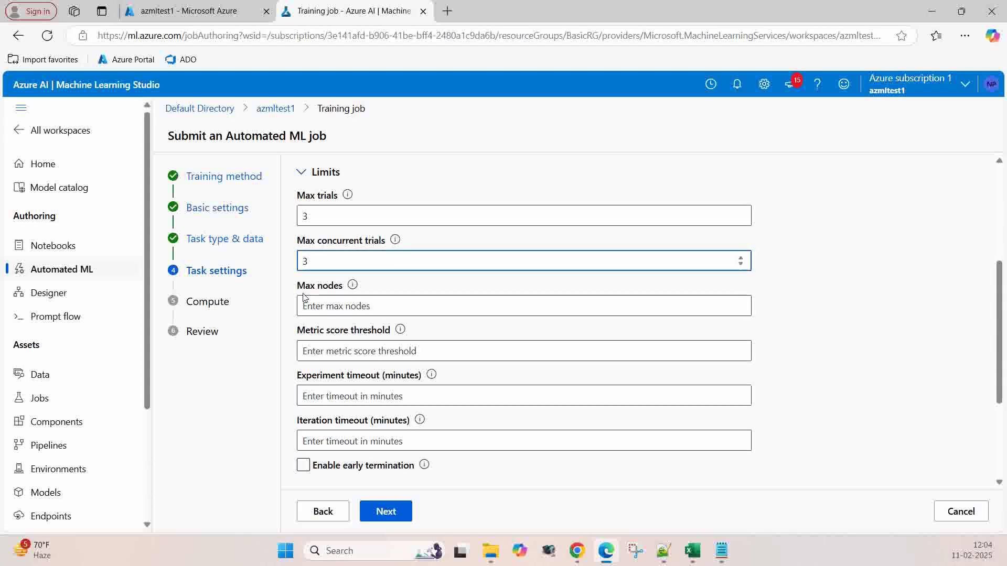
pyautogui.click(322, 308)
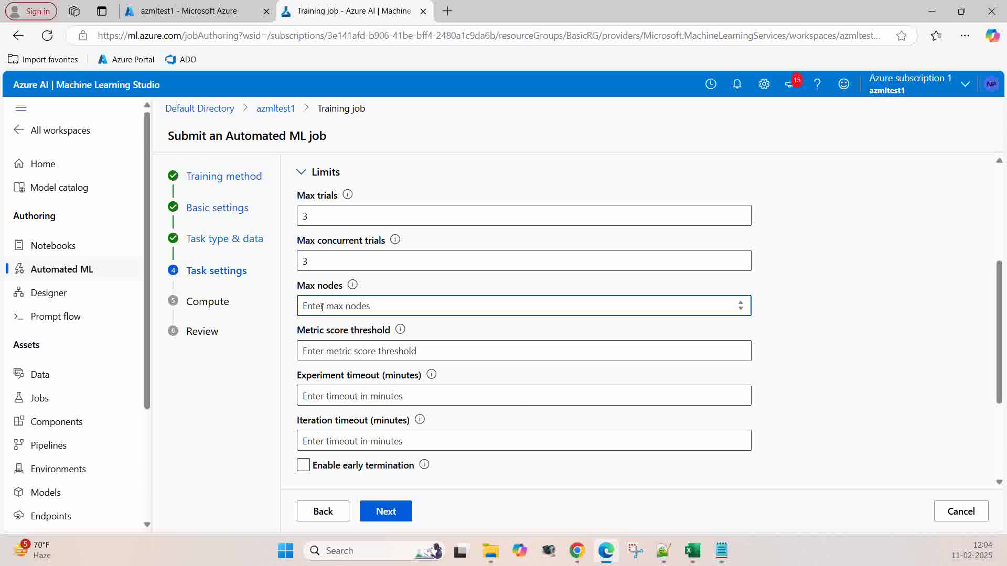
pyautogui.write('3')
pyautogui.hotkey('alt', 'Tab')
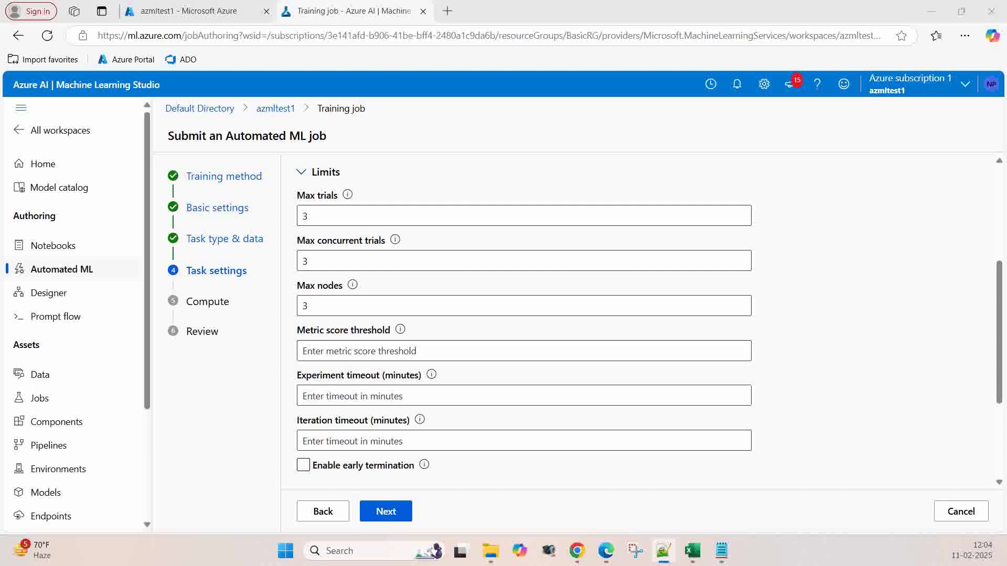
pyautogui.hotkey('alt', 'Tab')
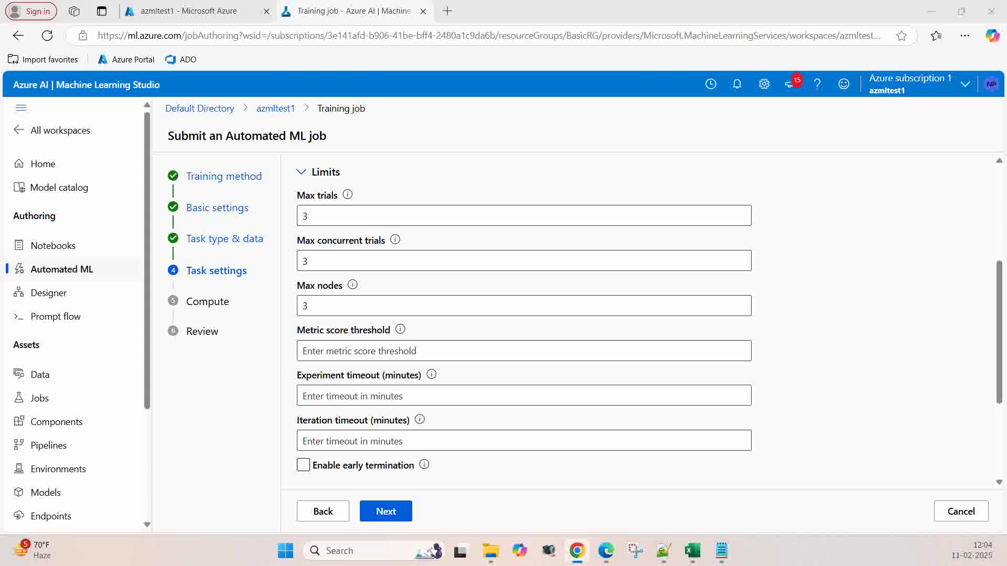
# Step: Read the metric score threshold's help text, set the threshold to 0.085, and set the experiment timeout to 15 minutes
pyautogui.click(318, 350)
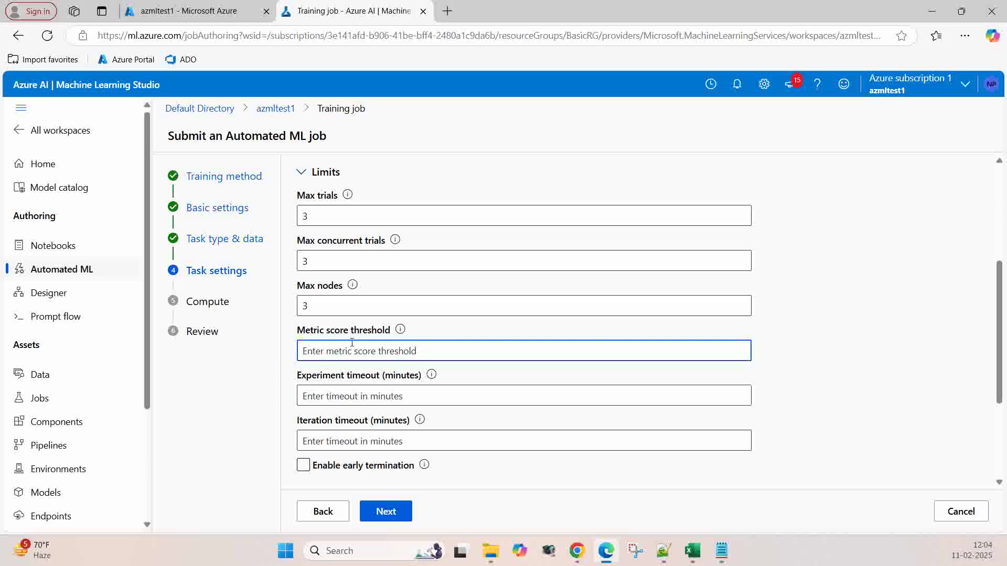
pyautogui.click(401, 331)
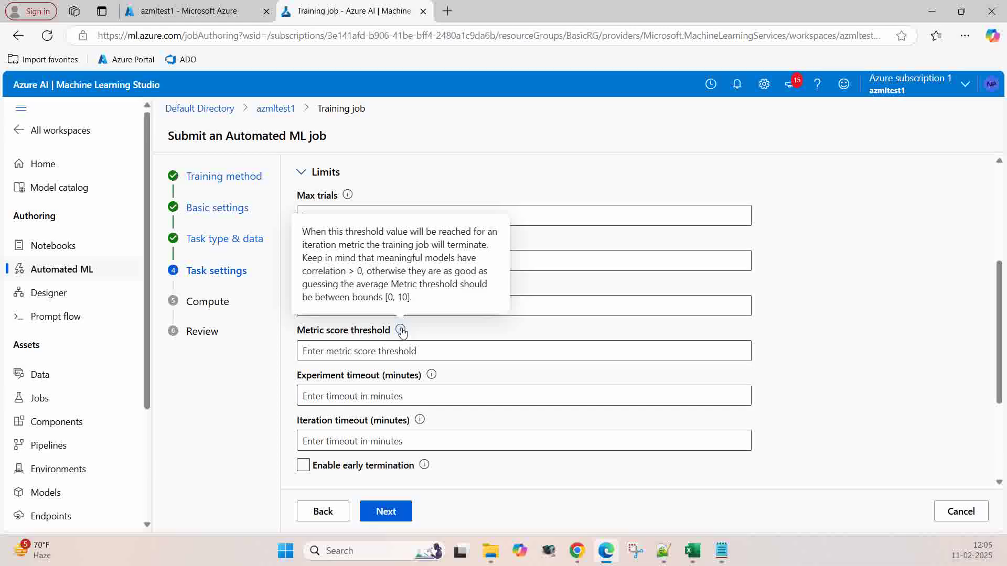
pyautogui.click(311, 354)
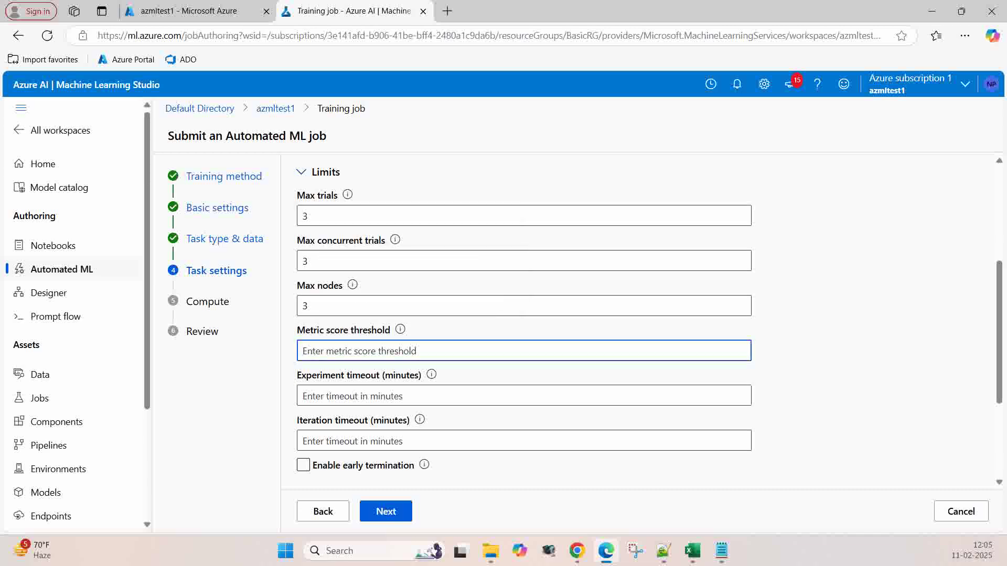
pyautogui.write('0.0')
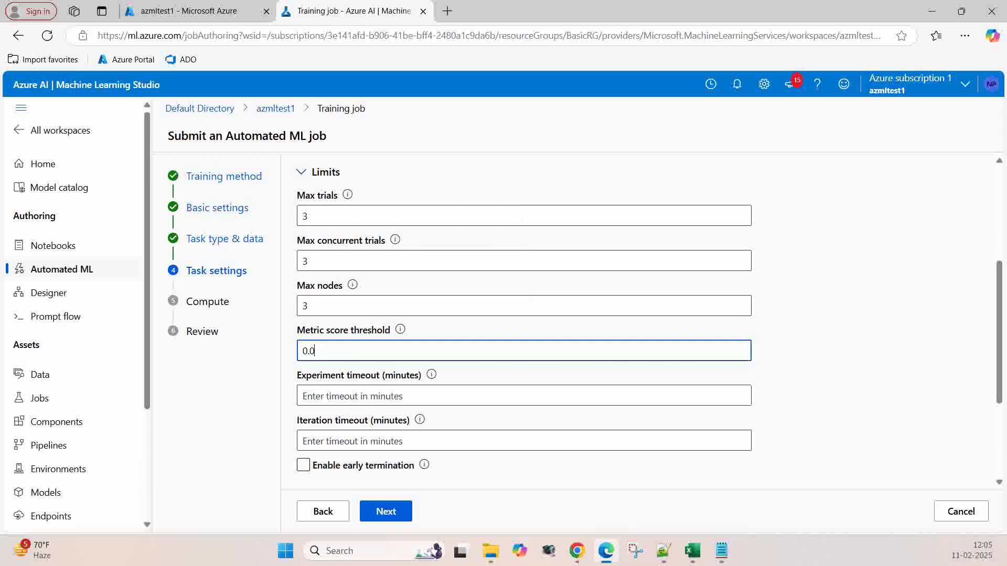
pyautogui.write('85')
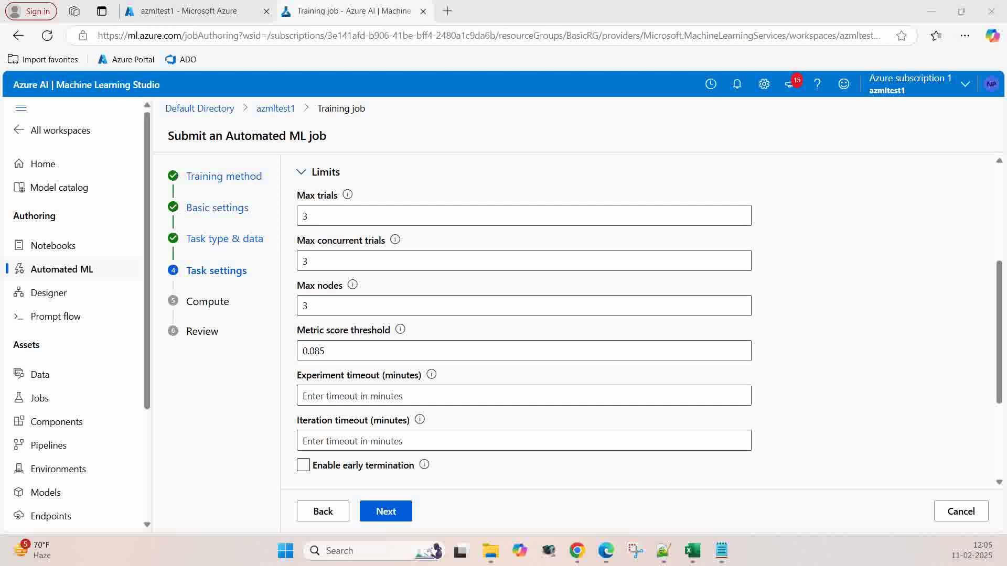
pyautogui.click(347, 397)
pyautogui.write('15')
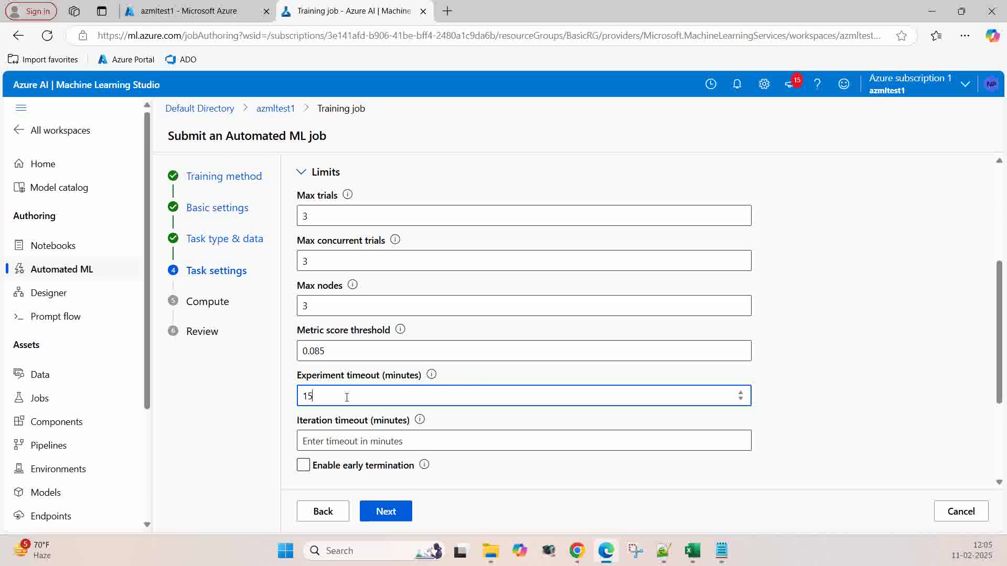
# Step: Try an experiment timeout of 14 minutes and restore it to 15 minutes
pyautogui.press('BackSpace')
pyautogui.write('4')
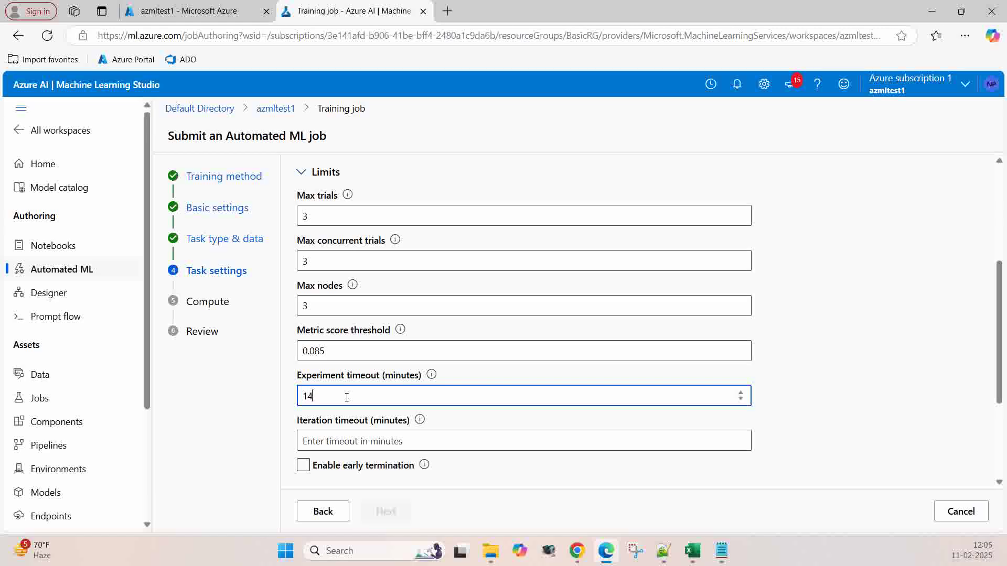
pyautogui.click(878, 391)
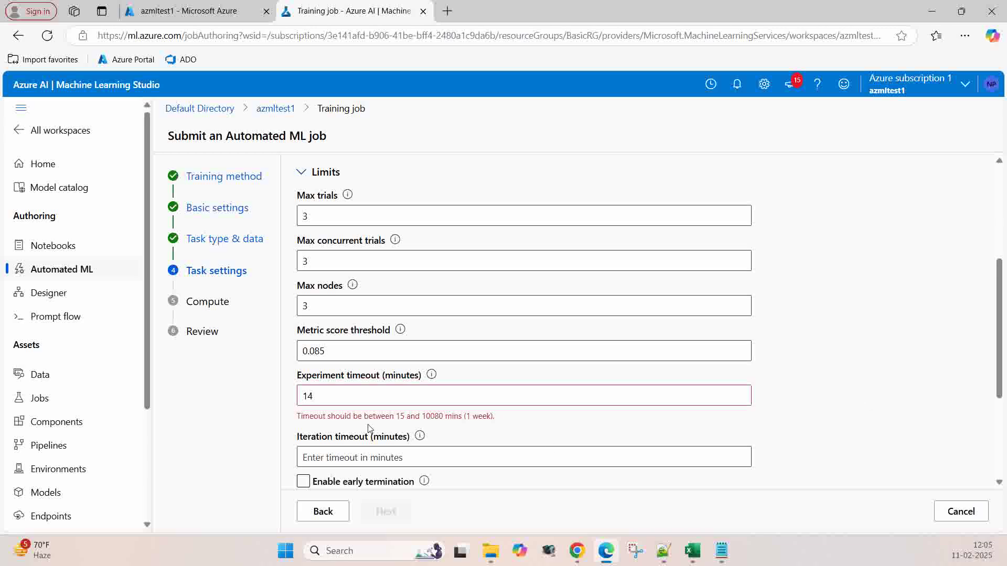
pyautogui.click(321, 397)
pyautogui.press('BackSpace')
pyautogui.write('5')
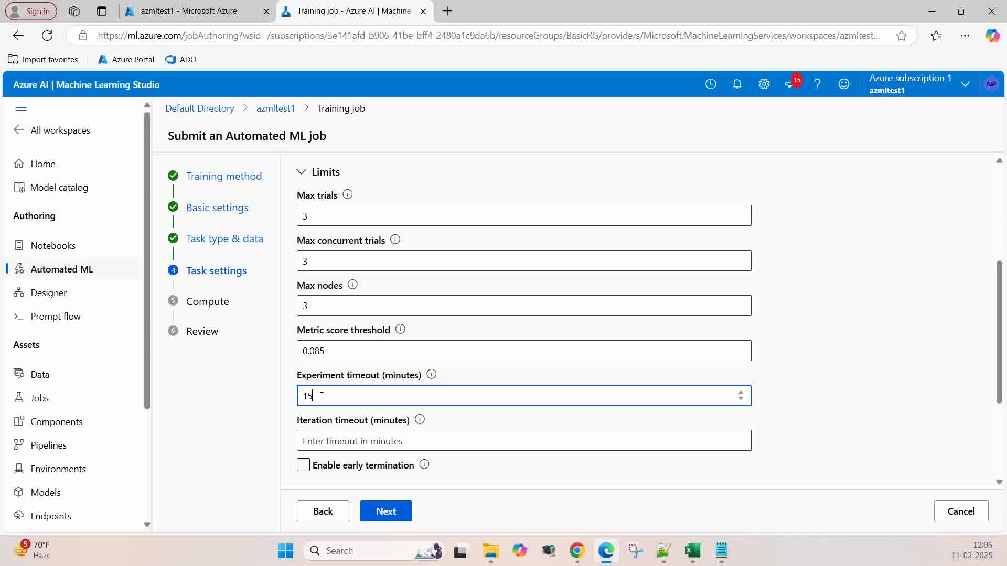
# Step: Set the iteration timeout to 15 minutes and enable early termination
pyautogui.click(316, 442)
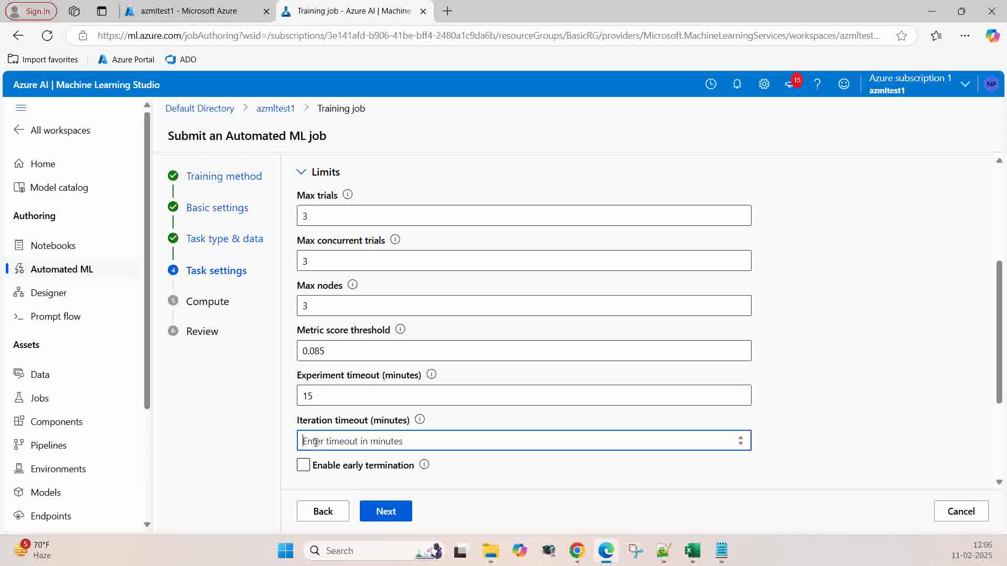
pyautogui.write('15')
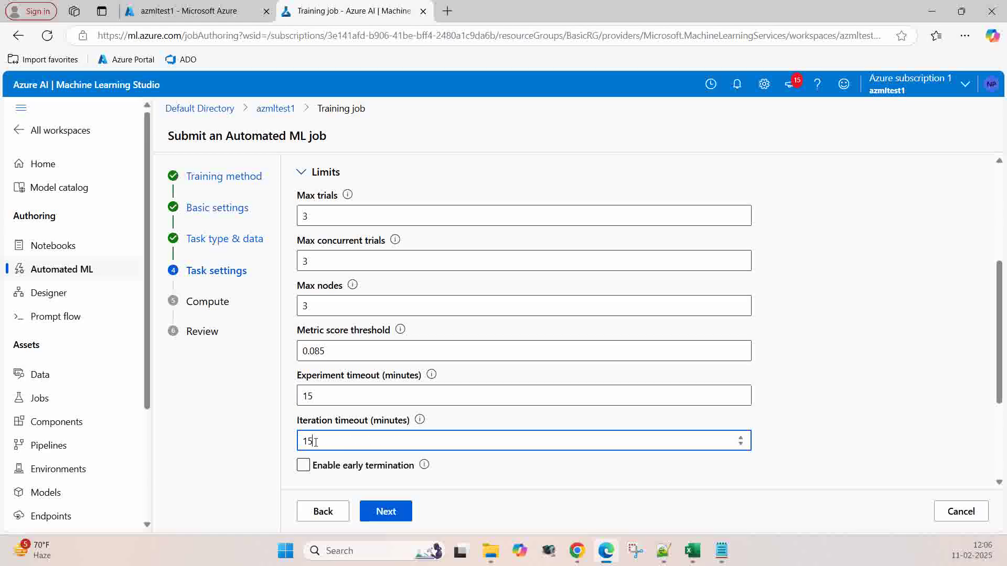
pyautogui.click(801, 387)
pyautogui.scroll(-3, 387, 420)
pyautogui.click(303, 334)
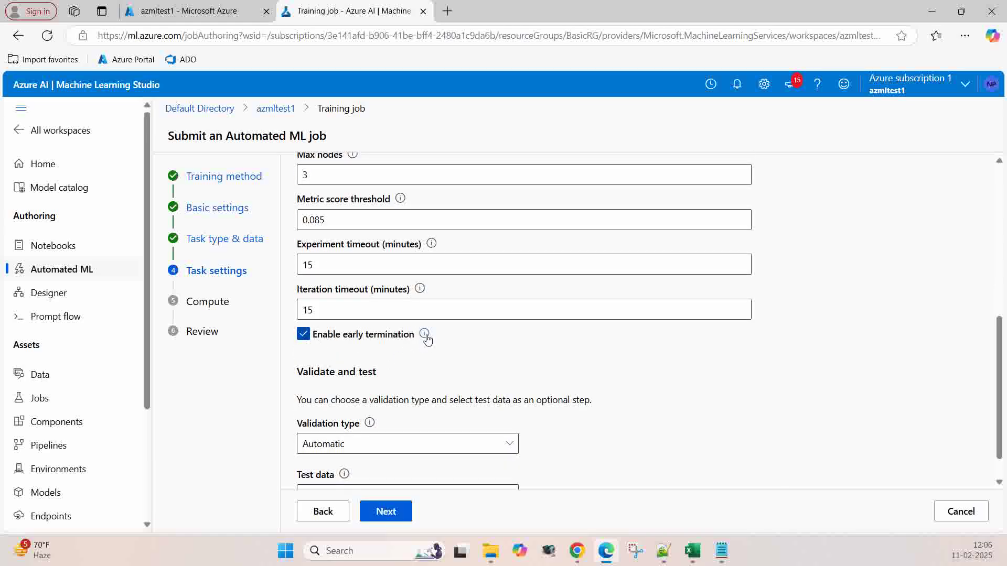
pyautogui.moveTo(427, 338)
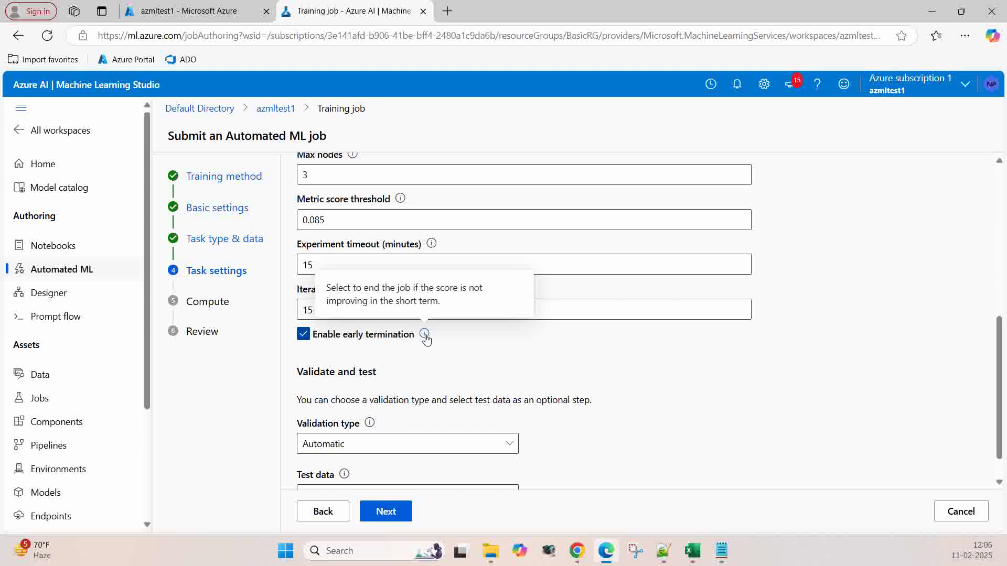
# Step: Set the job's validation type to Train-validation split
pyautogui.scroll(-1, 457, 349)
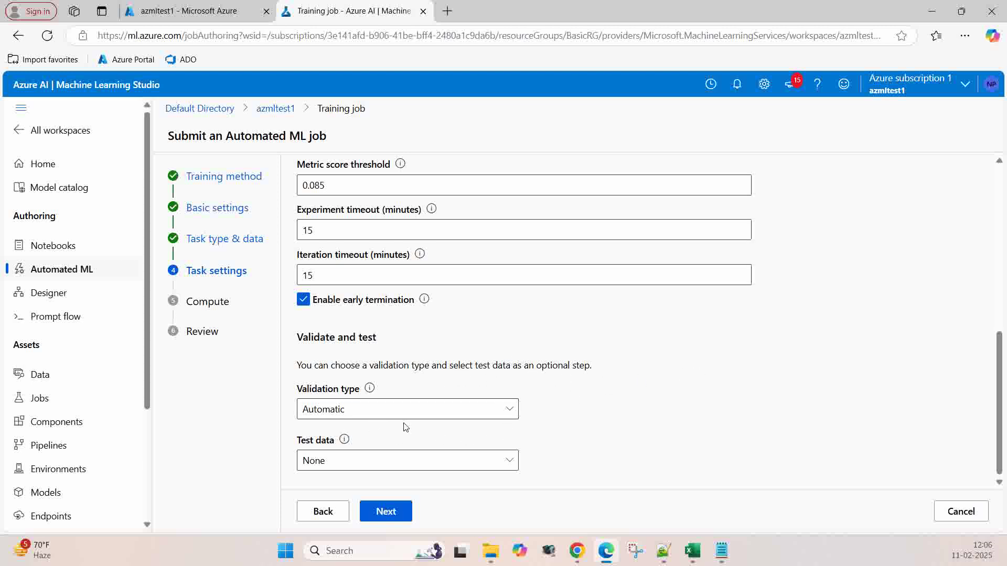
pyautogui.click(510, 410)
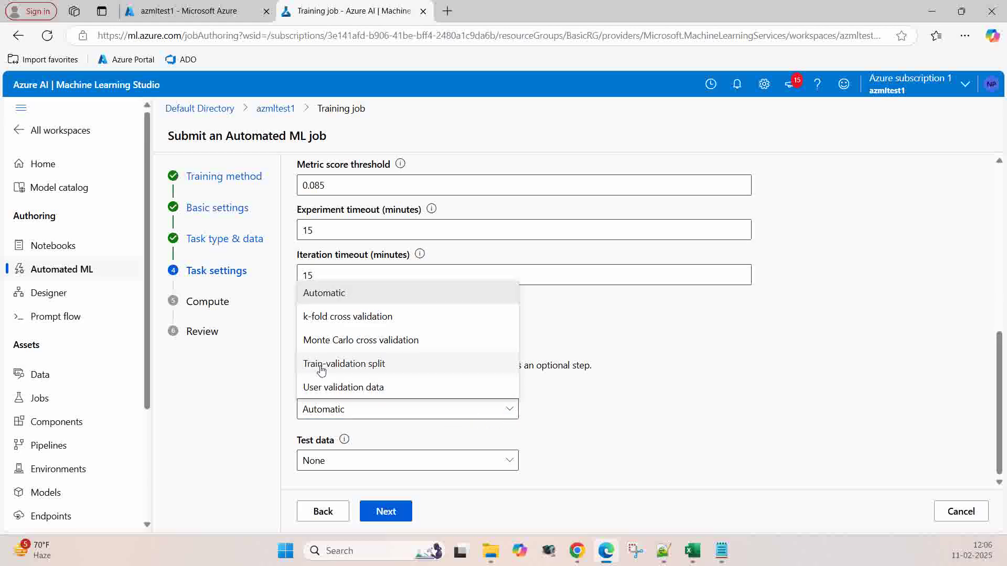
pyautogui.click(388, 367)
pyautogui.scroll(-2, 682, 376)
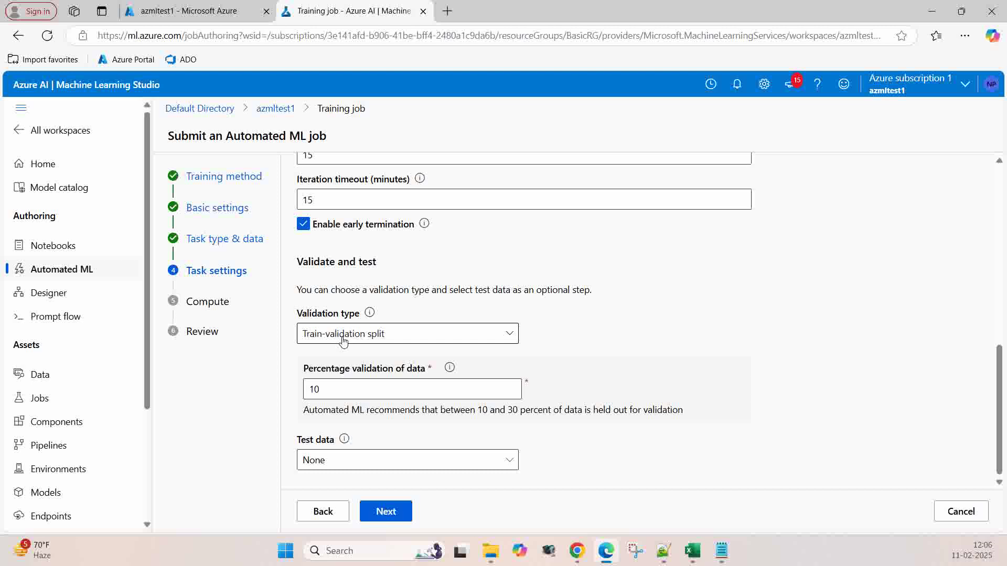
# Step: Switch to Excel, look through the rows of the IceCreamSales data, and return to the job setup in the browser
pyautogui.click(692, 551)
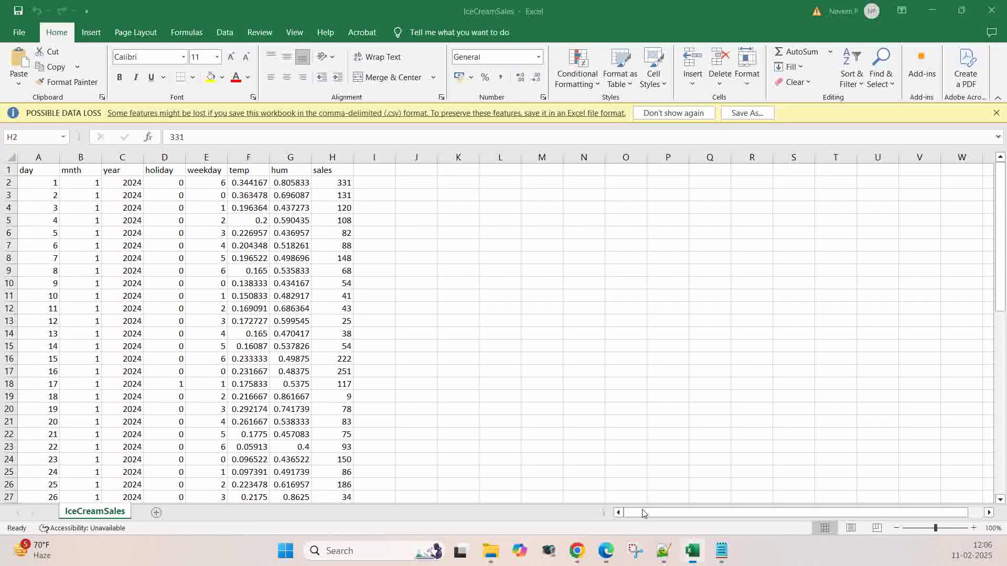
pyautogui.scroll(-9, 189, 357)
pyautogui.scroll(9, 186, 358)
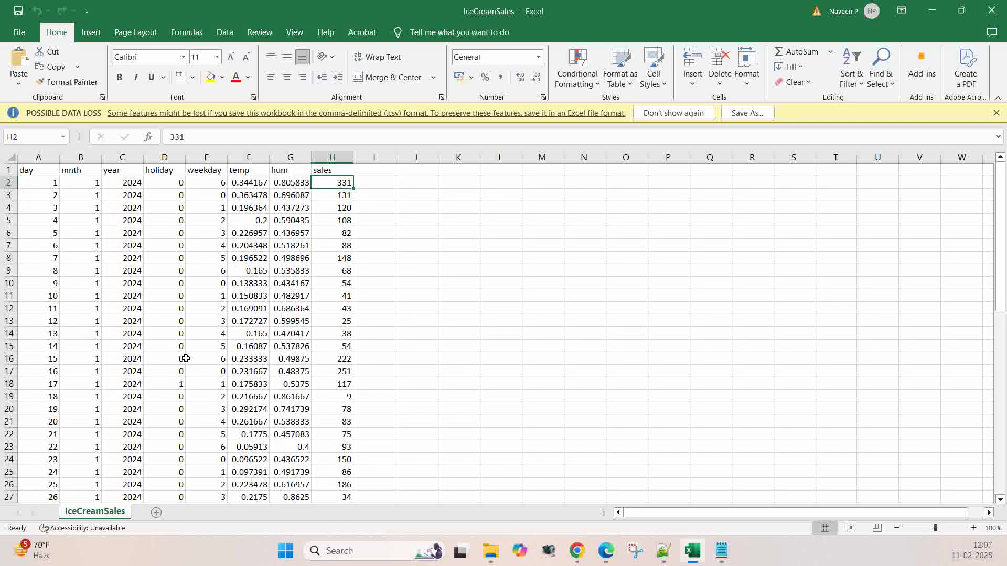
pyautogui.click(932, 12)
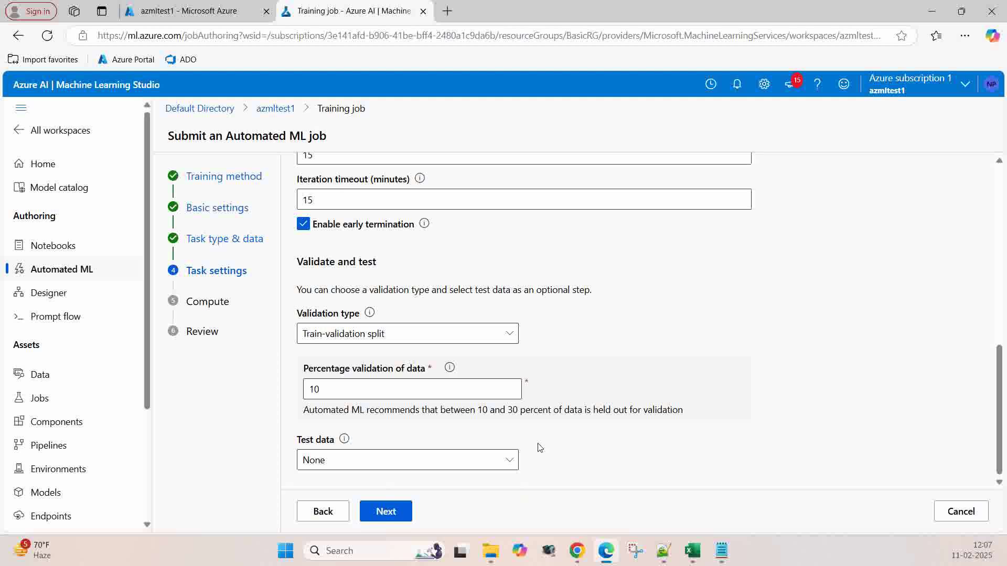
# Step: Continue to the compute settings, choose the Serverless compute type, and proceed to the job review
pyautogui.click(399, 517)
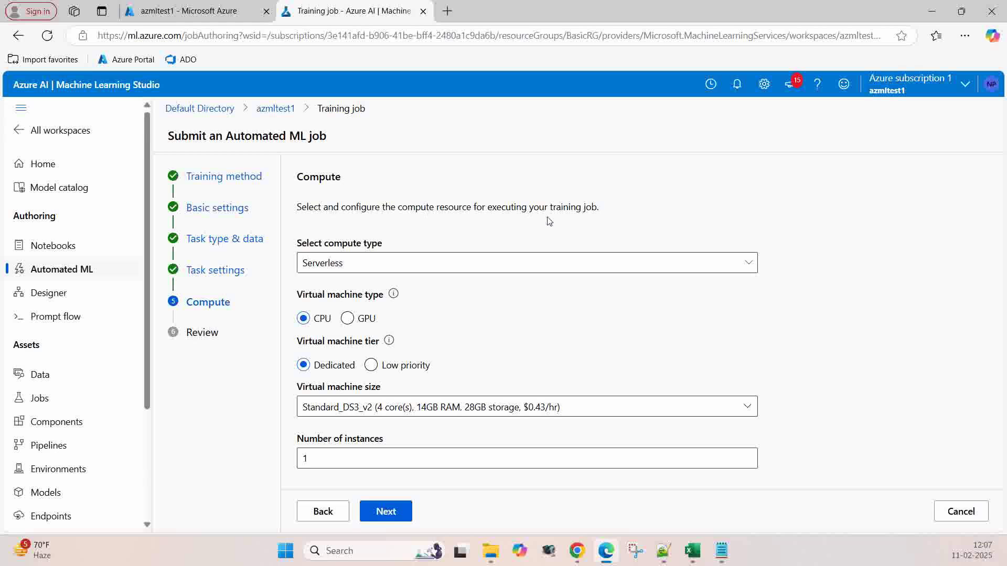
pyautogui.click(750, 268)
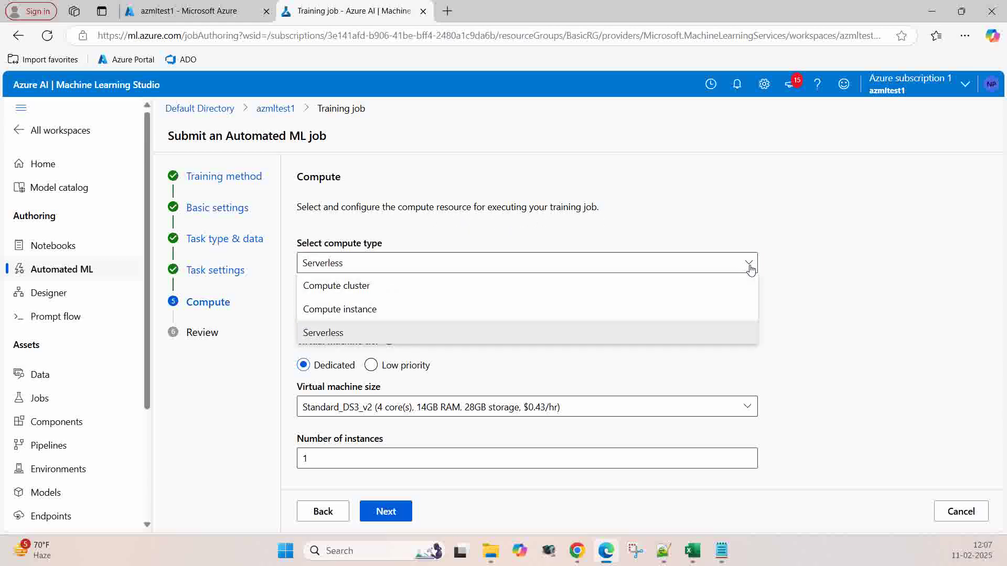
pyautogui.click(344, 336)
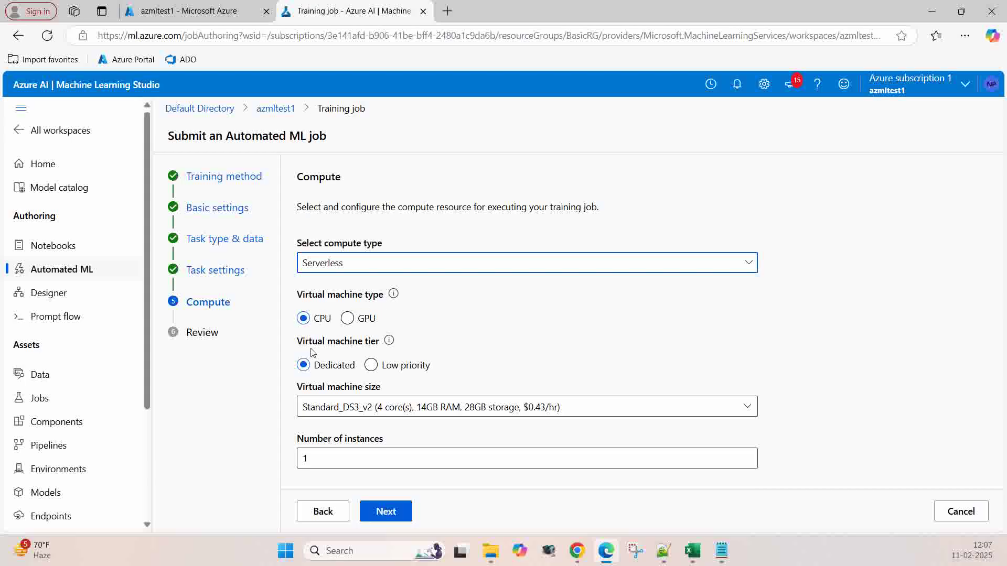
pyautogui.click(830, 344)
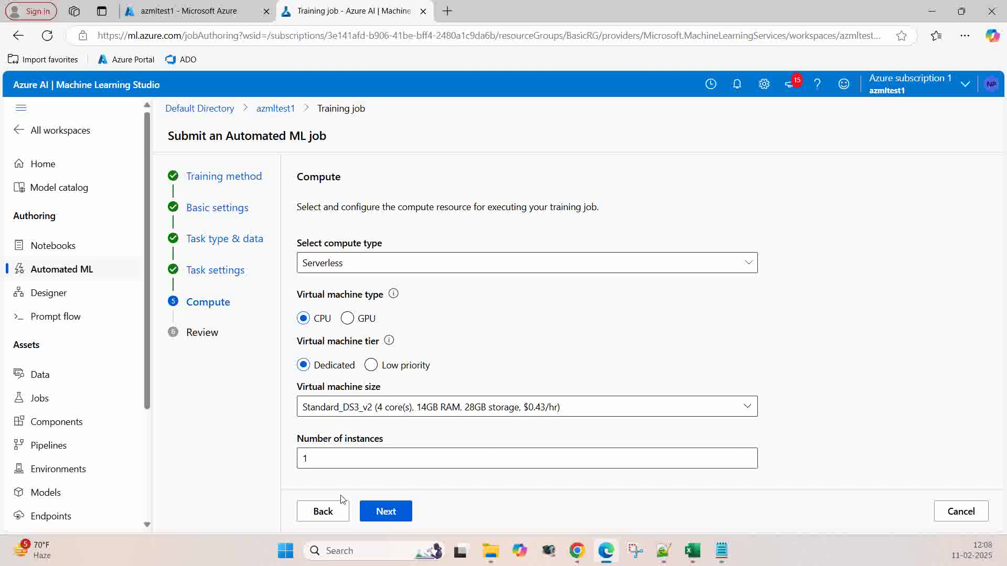
pyautogui.click(387, 513)
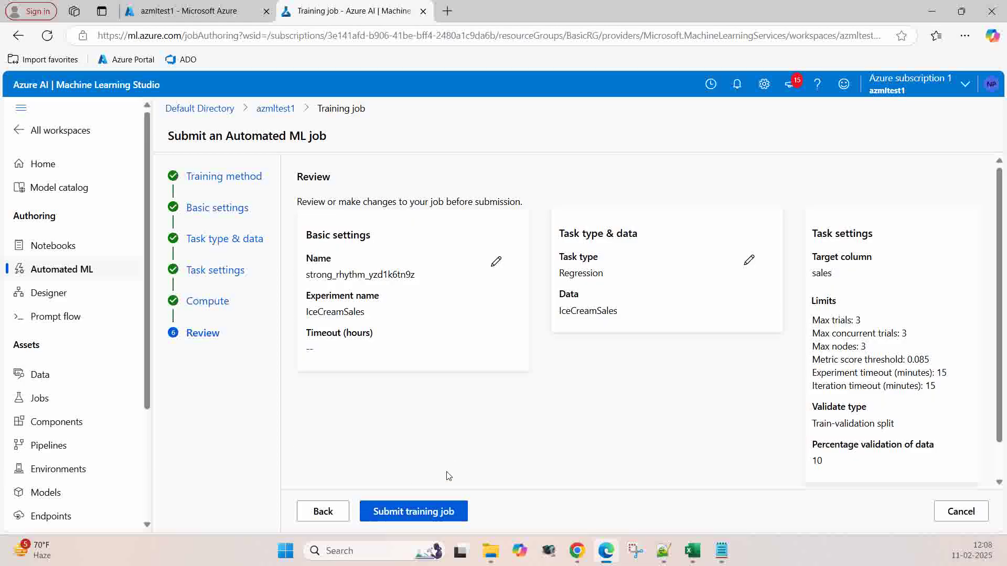
# Step: Submit the training job, then check its notification and dismiss the notifications view
pyautogui.click(418, 512)
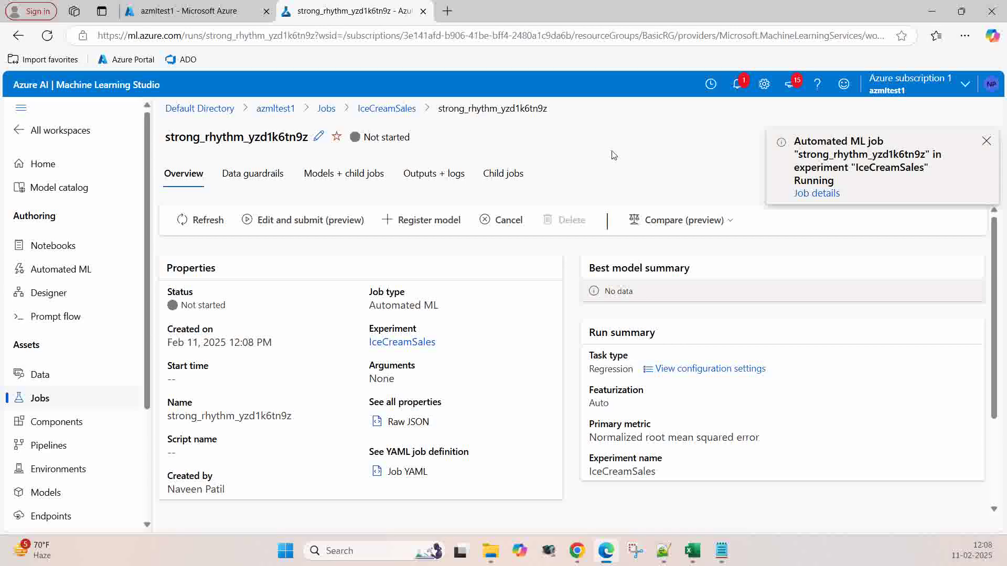
pyautogui.click(738, 86)
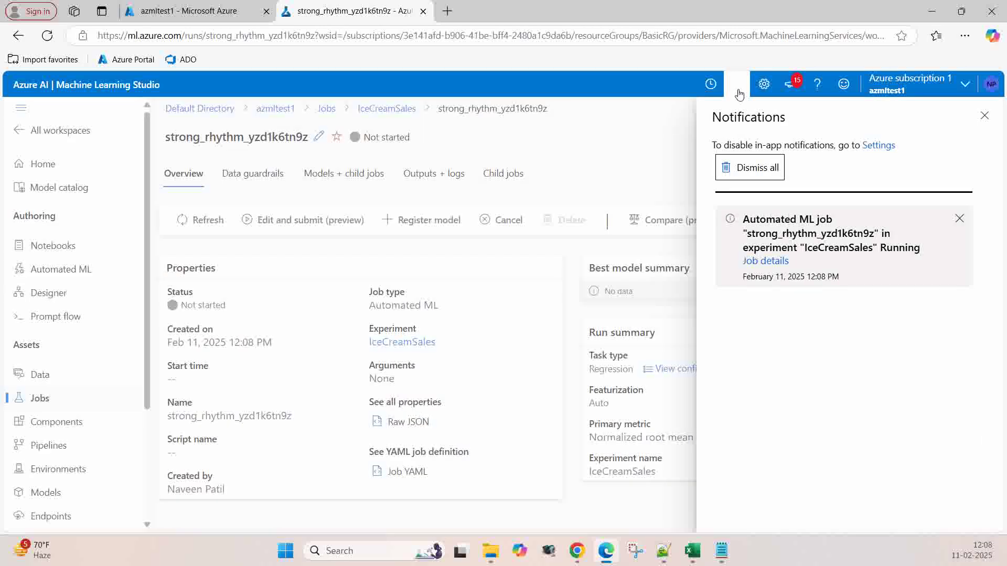
pyautogui.click(984, 116)
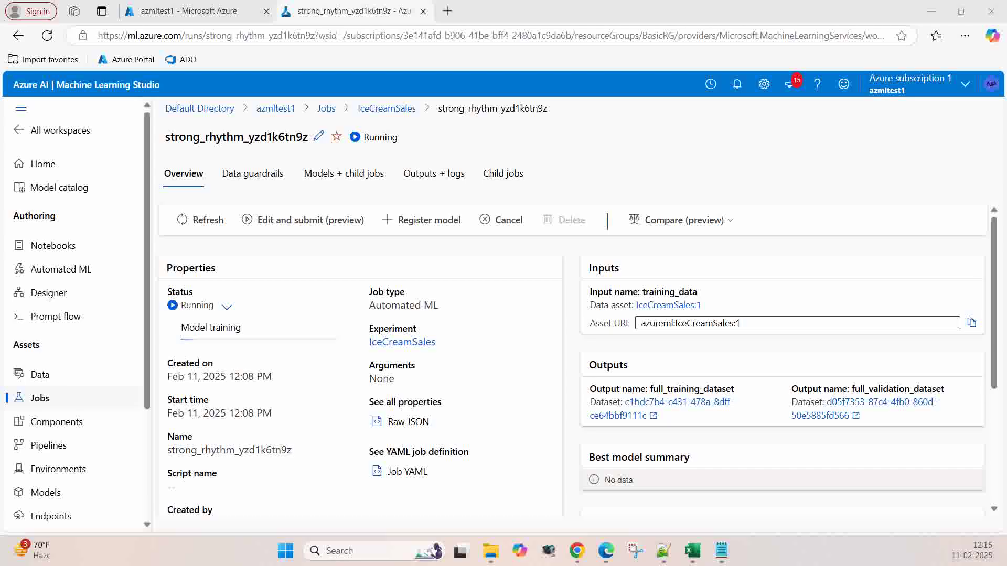
# Step: Refresh the job's status, examine its overview, and open the best model from the best model summary
pyautogui.click(183, 221)
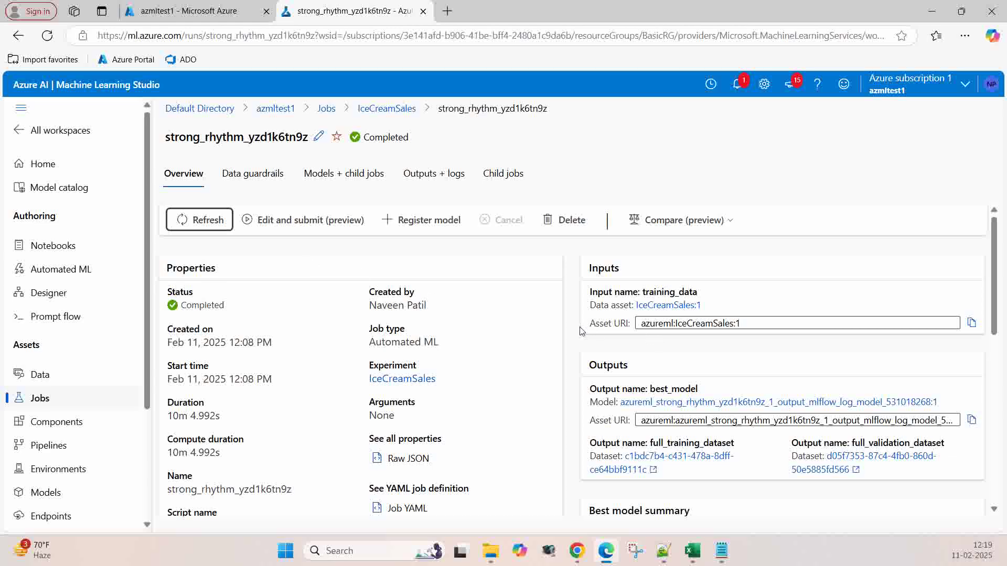
pyautogui.scroll(-1, 582, 330)
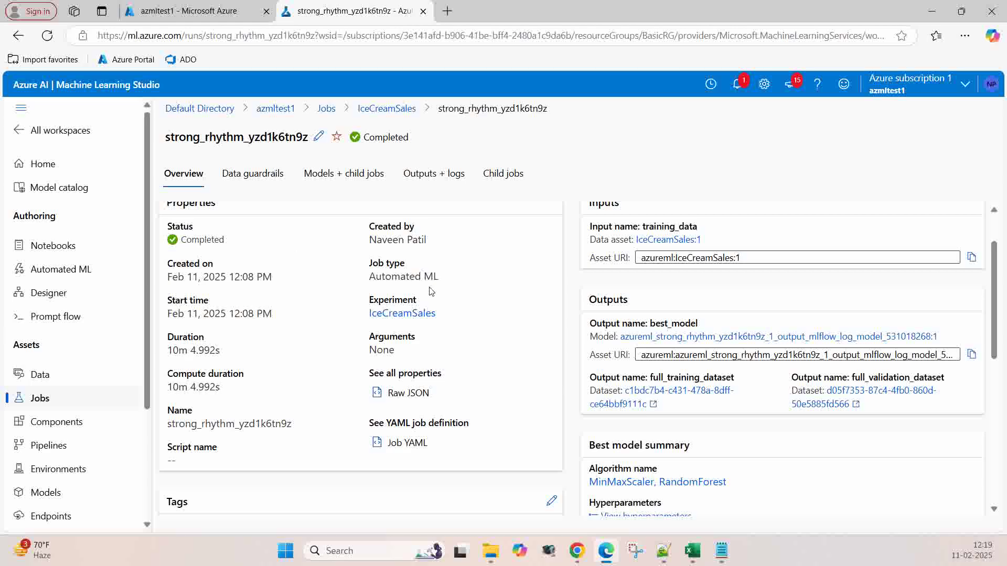
pyautogui.scroll(-2, 500, 292)
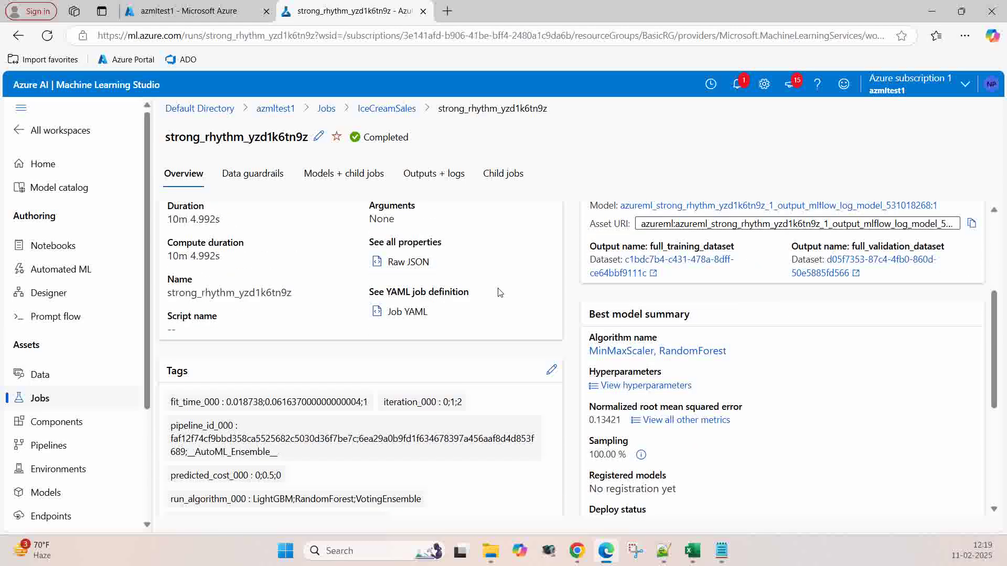
pyautogui.scroll(-1, 531, 307)
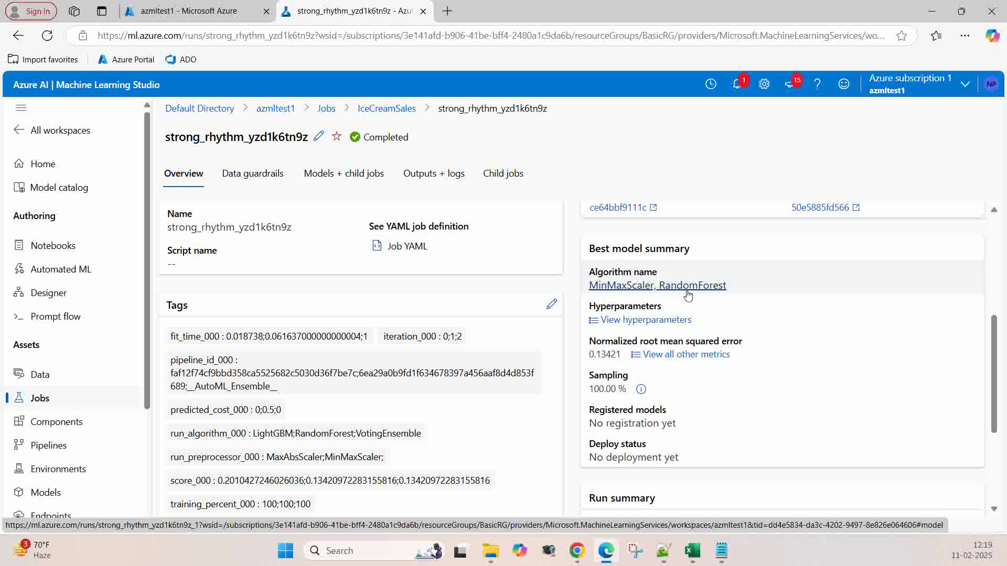
pyautogui.click(656, 287)
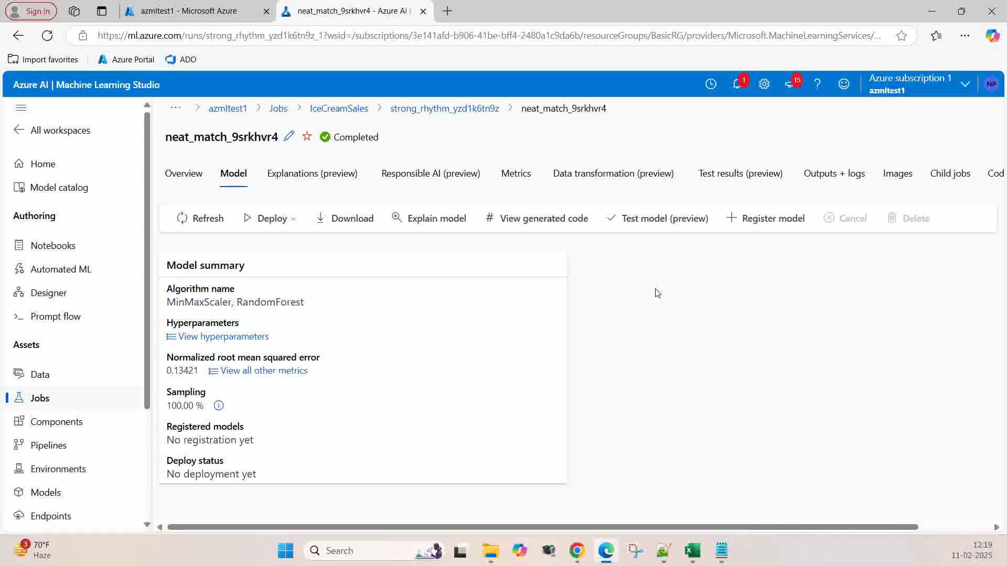
# Step: Examine the best model's metrics, including the Predicted vs. True chart and the Residuals Histogram
pyautogui.click(510, 178)
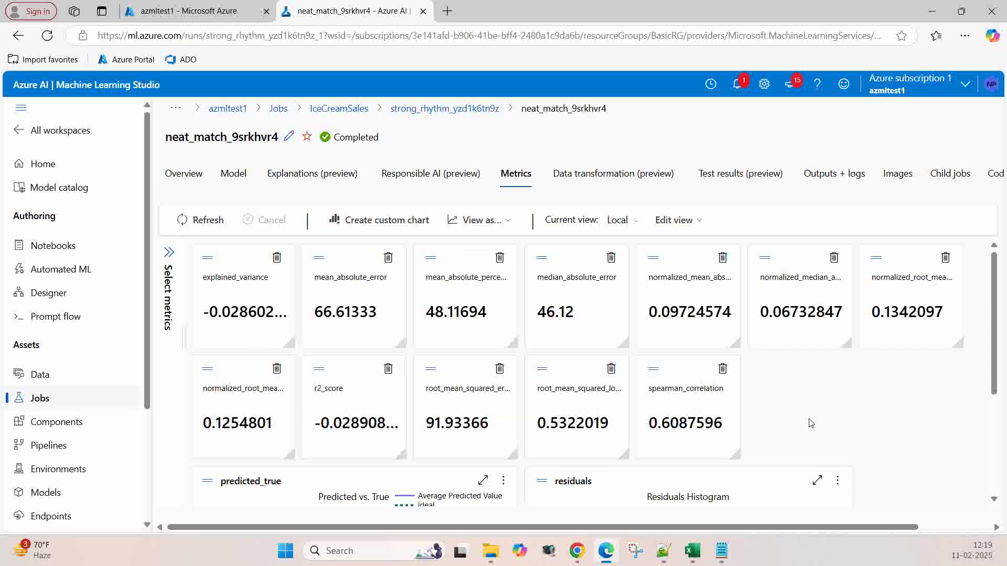
pyautogui.scroll(-3, 917, 406)
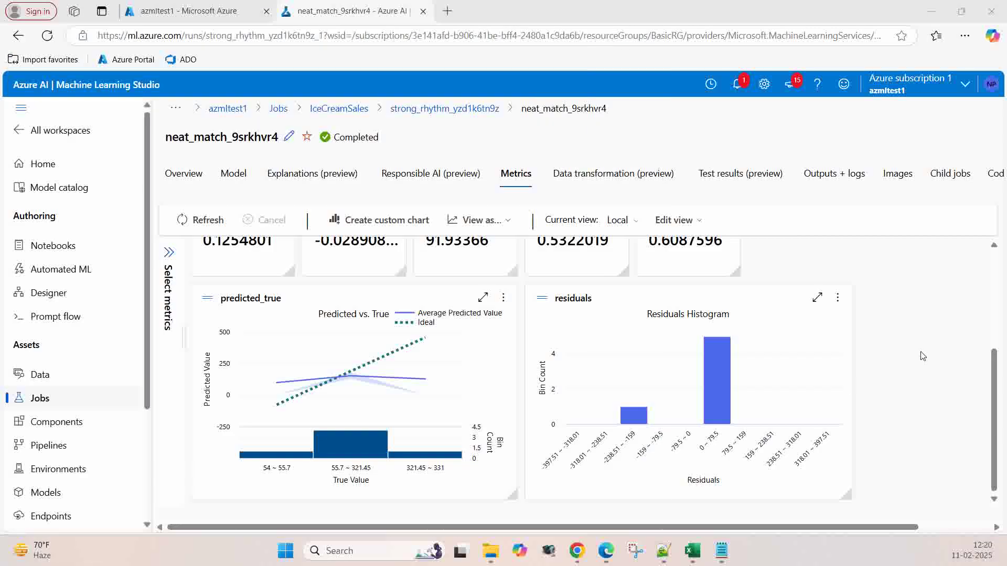
pyautogui.moveTo(728, 398)
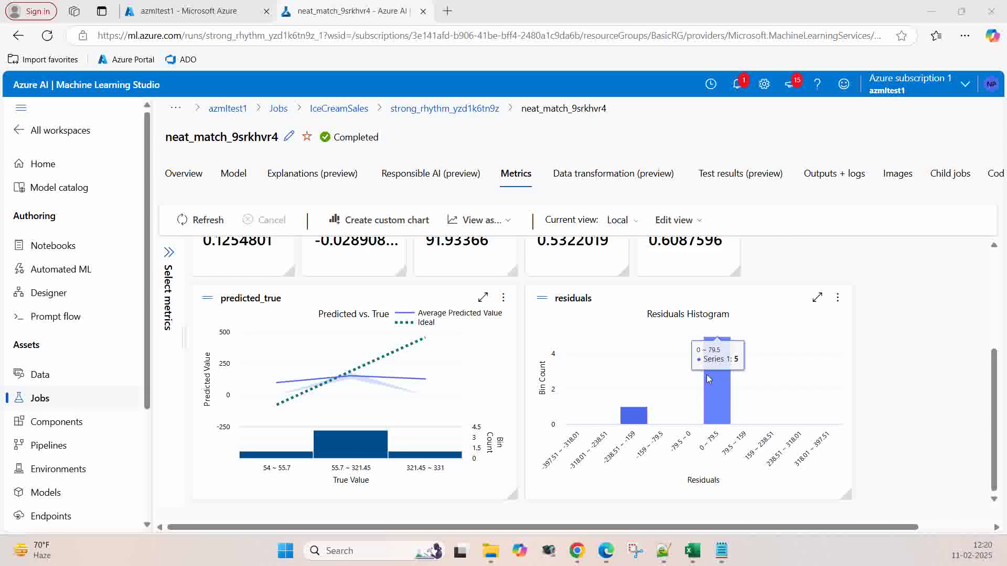
pyautogui.click(910, 384)
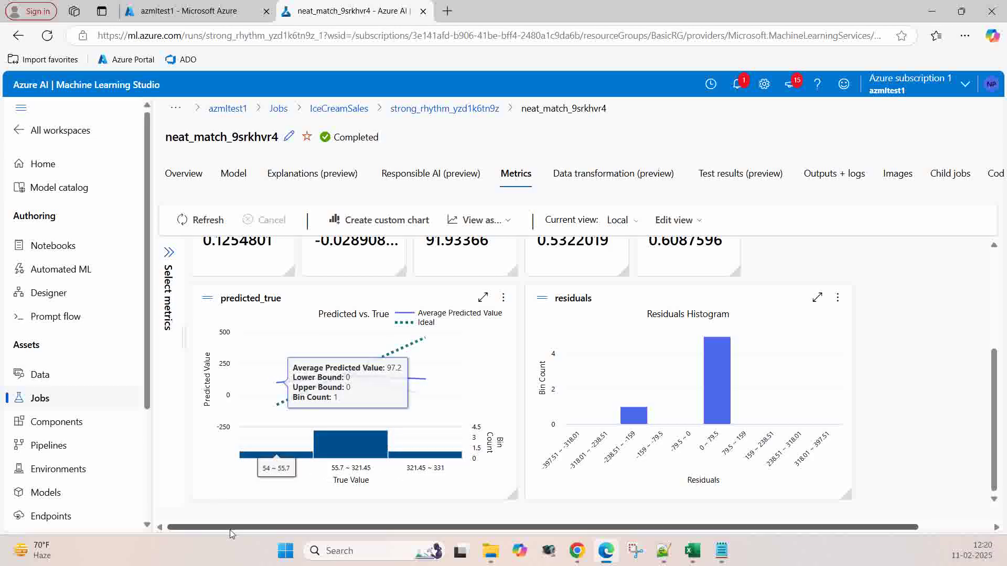
pyautogui.moveTo(351, 443)
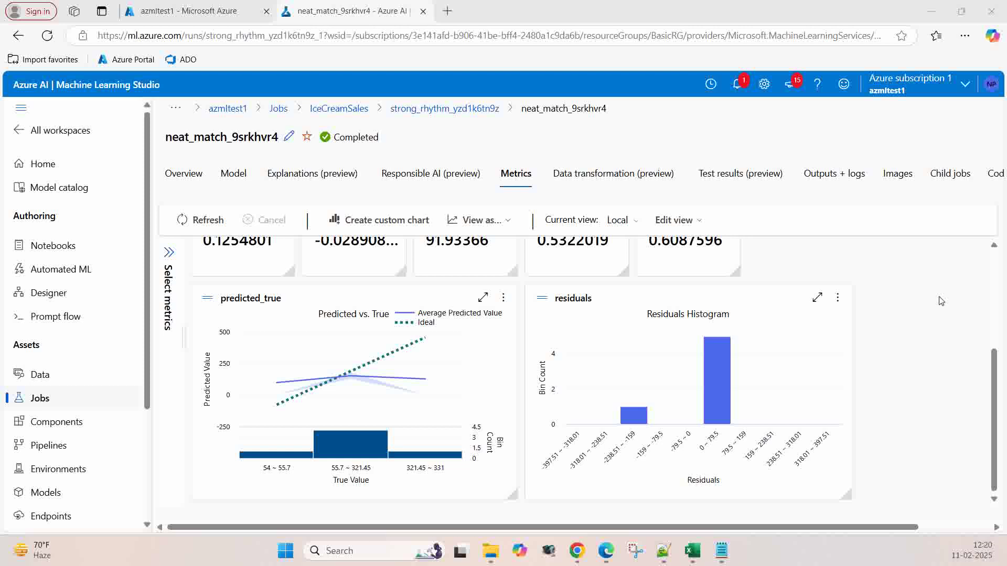
# Step: Deploy the best model to a new real-time endpoint with the default settings, reading the help for inferencing data collection and Package Model first
pyautogui.click(239, 177)
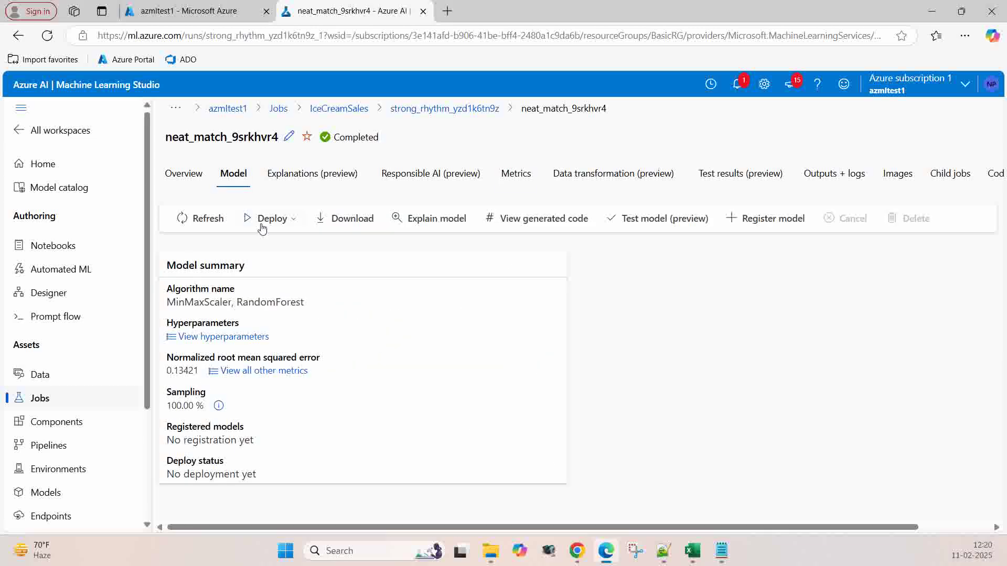
pyautogui.click(293, 220)
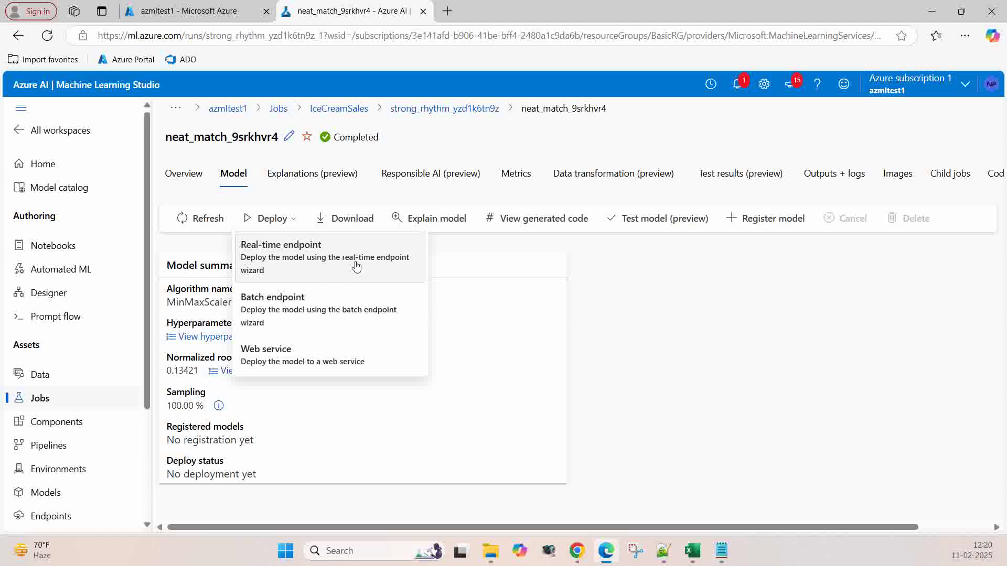
pyautogui.click(268, 257)
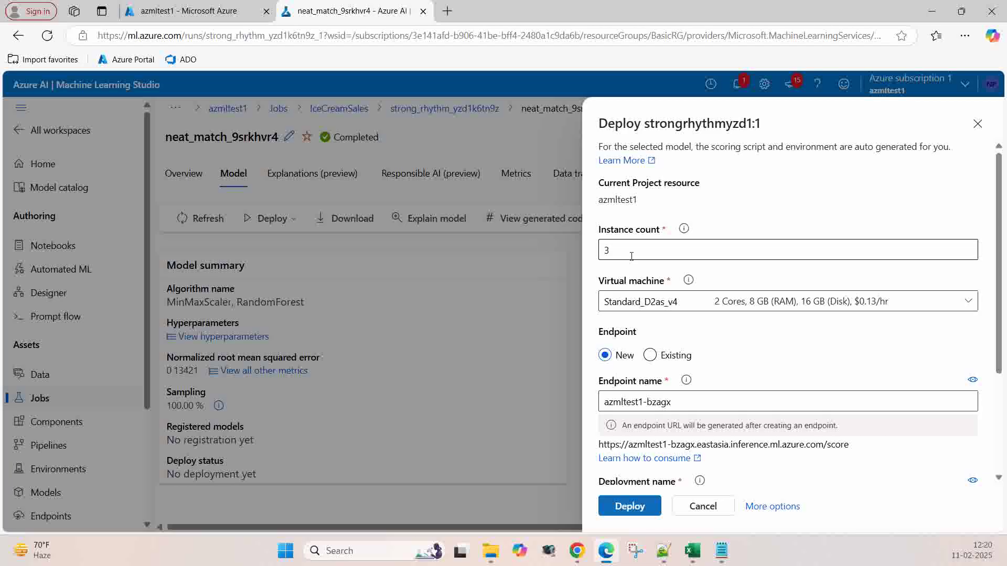
pyautogui.scroll(-1, 676, 270)
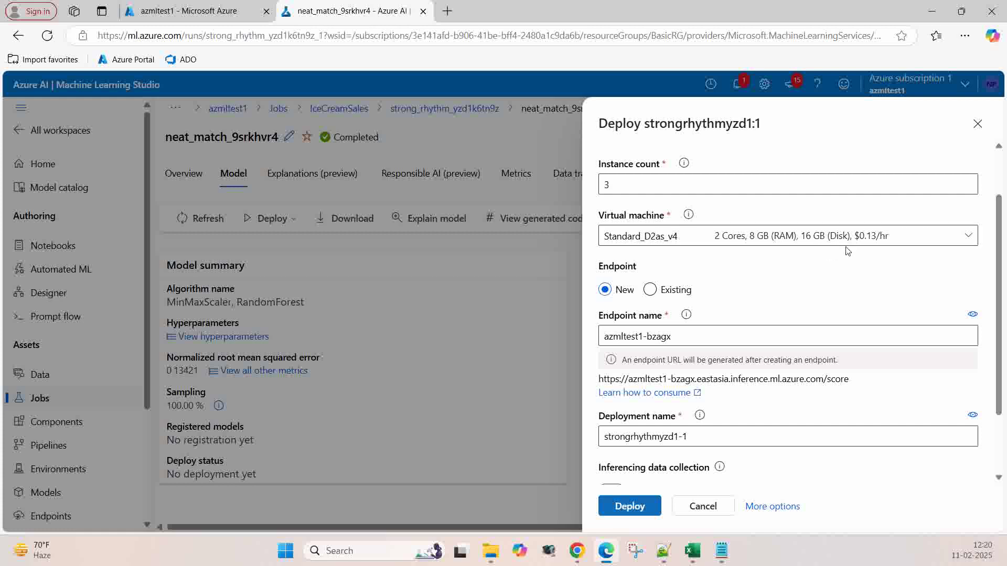
pyautogui.scroll(-1, 843, 274)
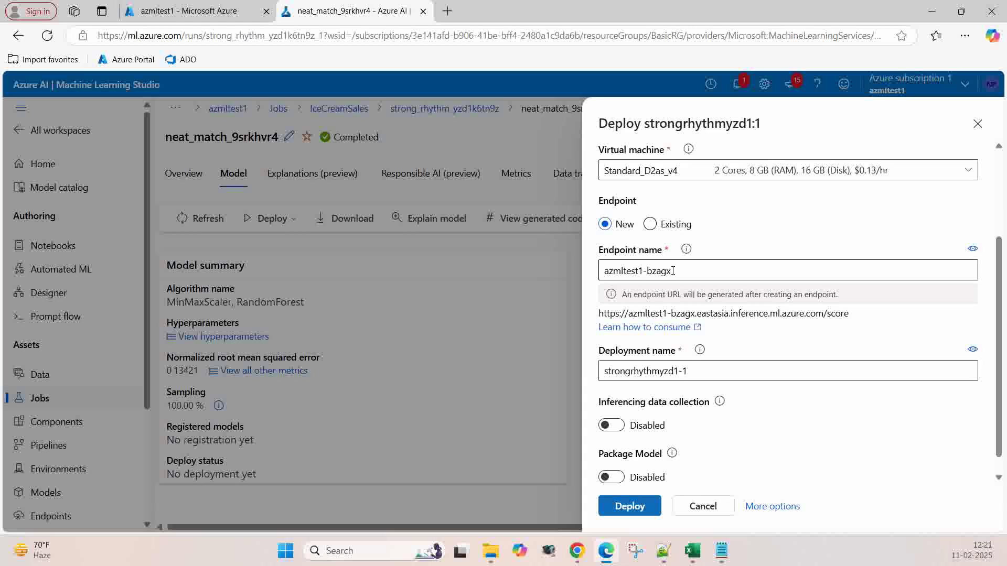
pyautogui.scroll(-1, 692, 320)
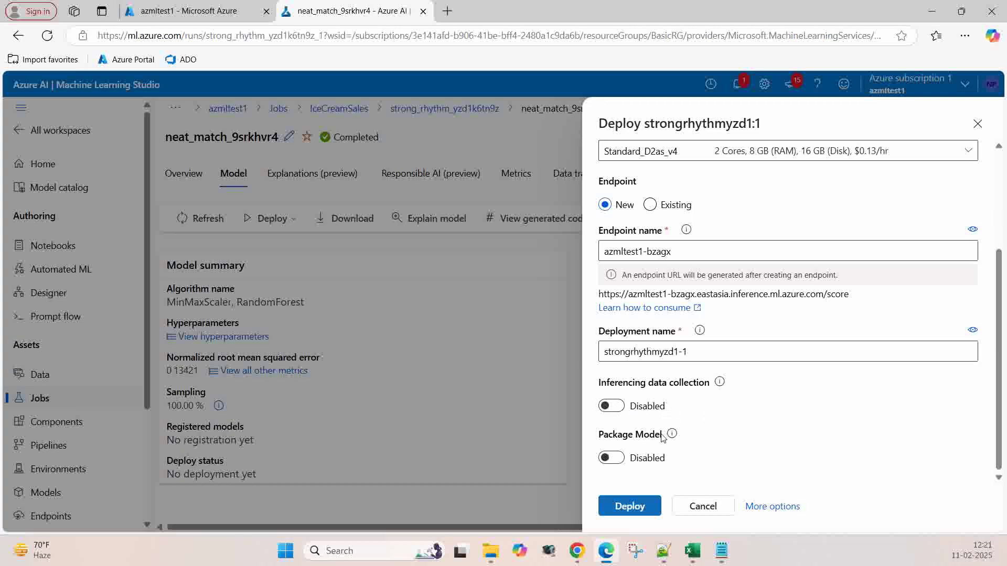
pyautogui.click(719, 383)
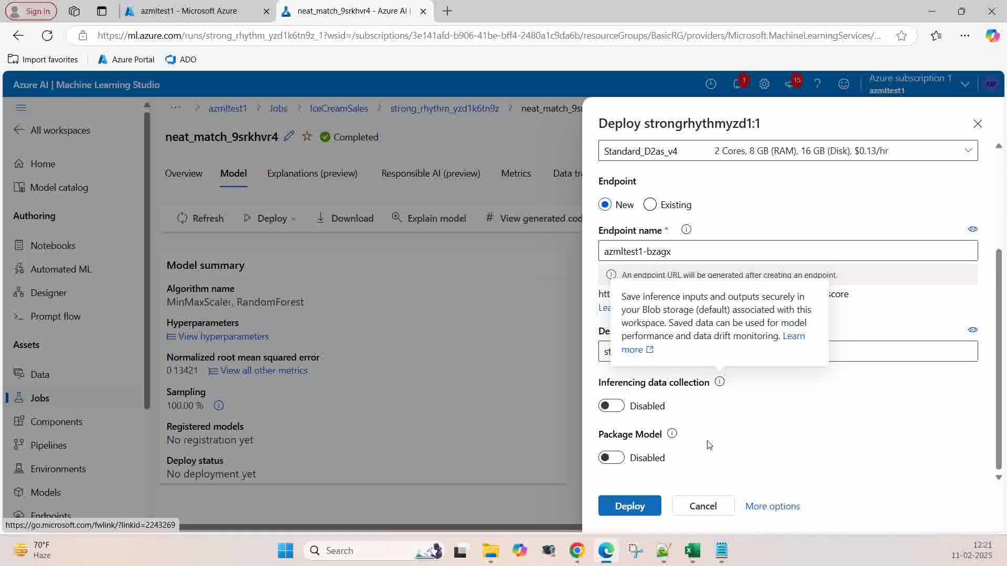
pyautogui.moveTo(672, 435)
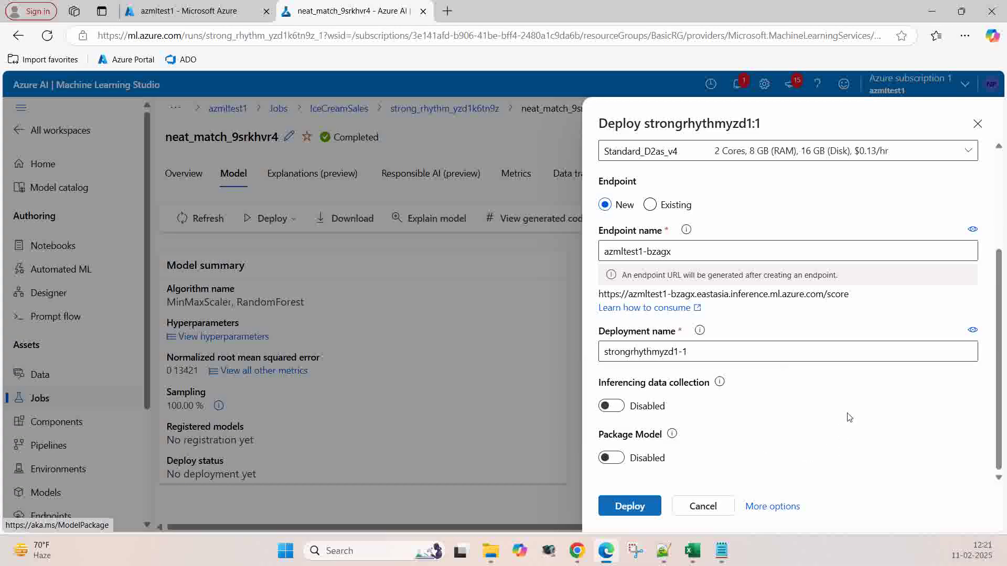
pyautogui.click(633, 506)
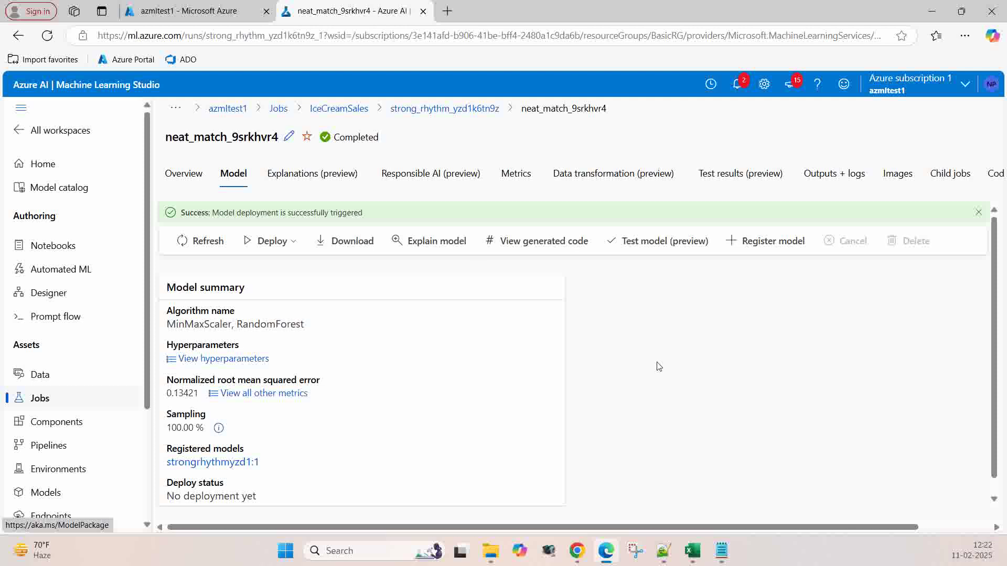
# Step: Check the deployment details of the azmltest1-bzagx real-time endpoint and open its test page at the sample inference input
pyautogui.scroll(-3, 74, 385)
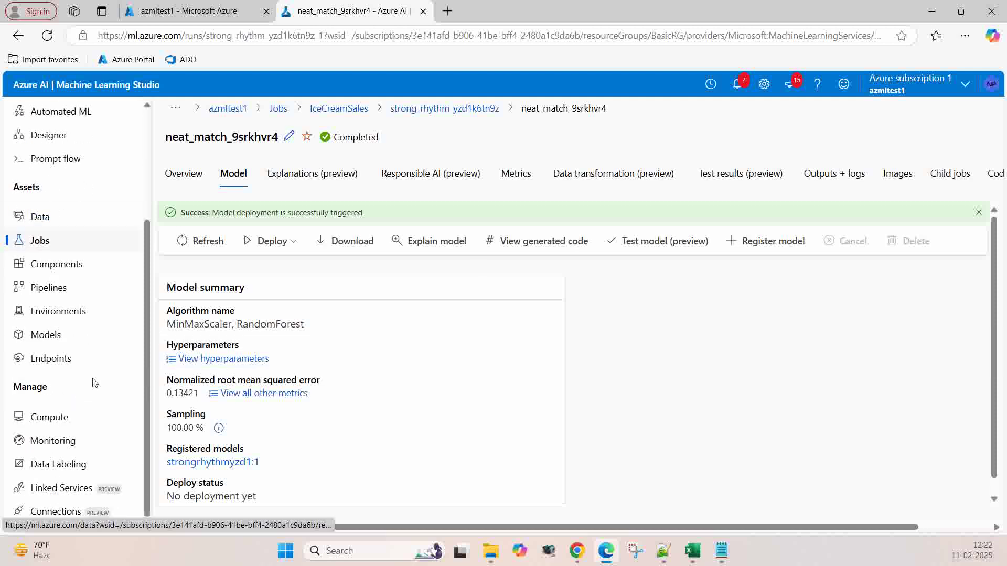
pyautogui.click(41, 360)
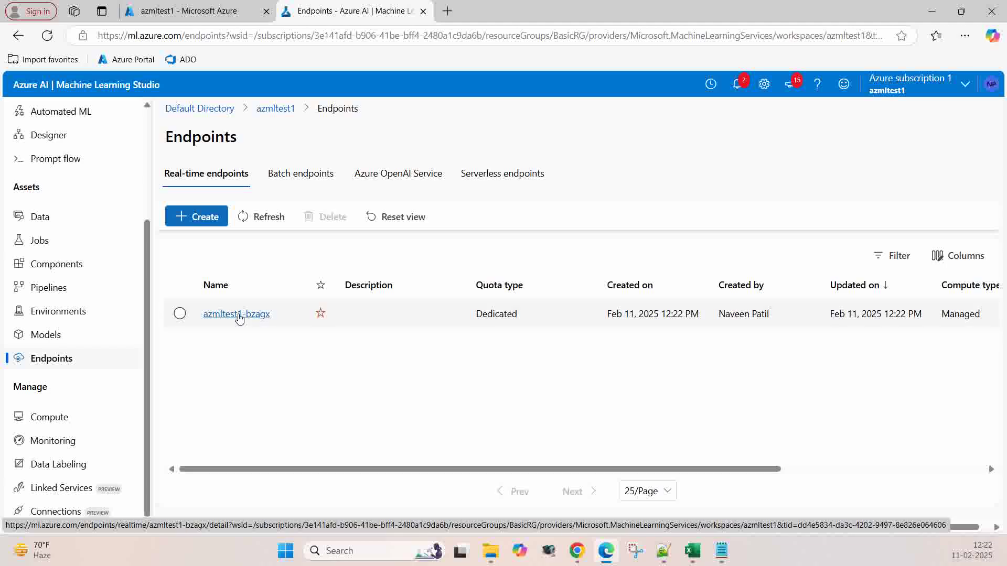
pyautogui.click(229, 317)
pyautogui.click(230, 317)
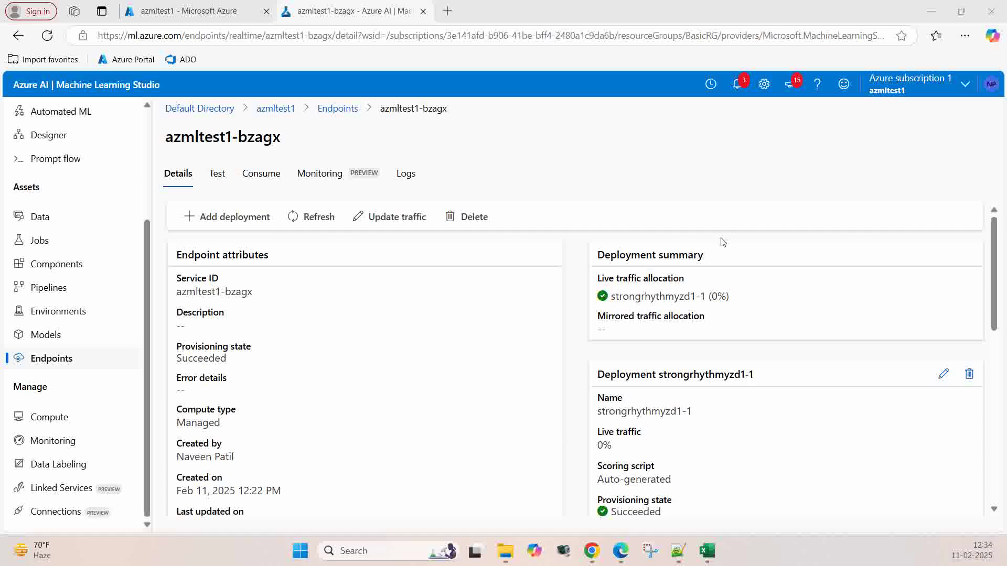
pyautogui.scroll(-1, 636, 491)
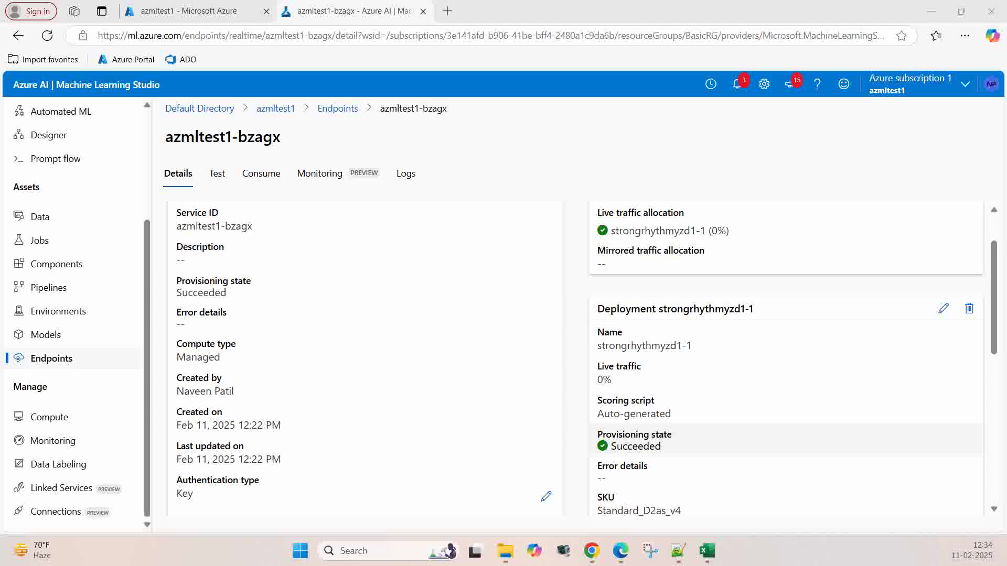
pyautogui.scroll(1, 627, 446)
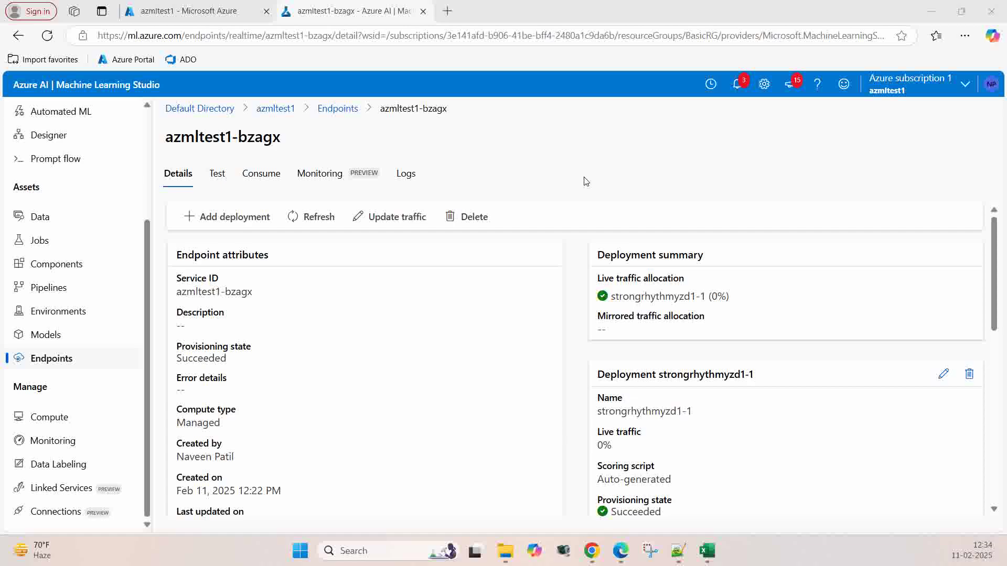
pyautogui.click(218, 175)
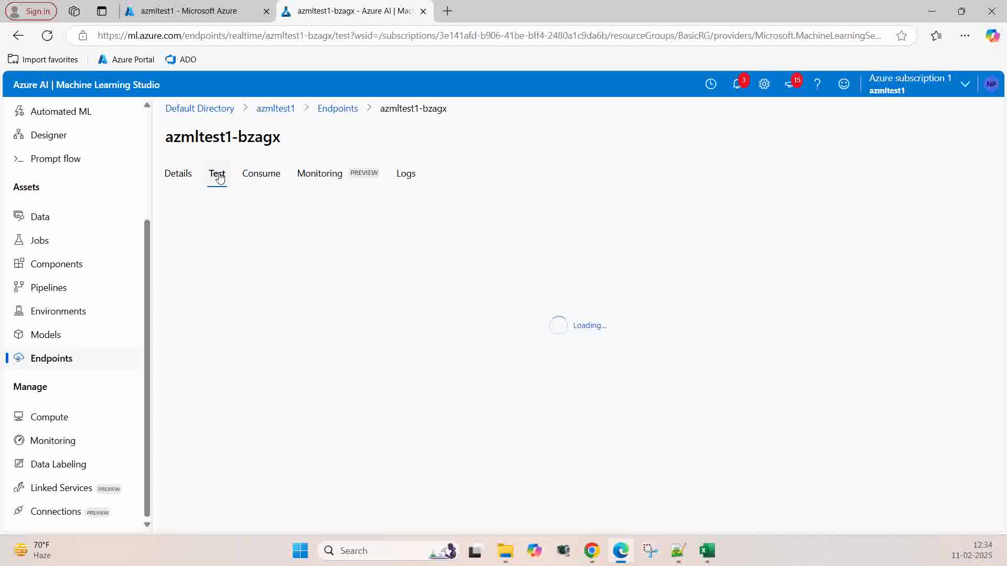
pyautogui.scroll(-1, 786, 335)
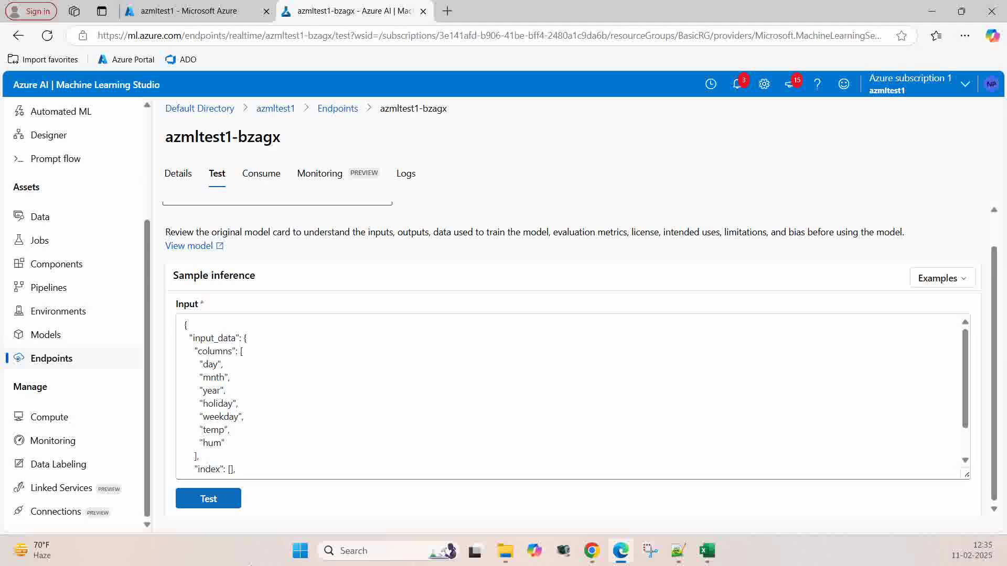
# Step: Switch to the IceCreamSales workbook in Excel and place a blank Notepad window beside its data columns
pyautogui.click(709, 555)
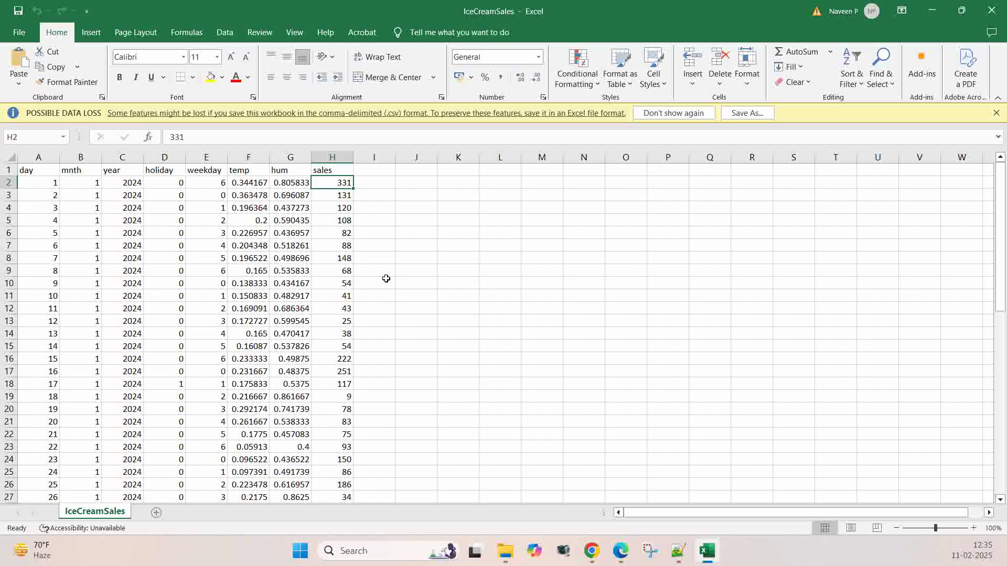
pyautogui.click(346, 551)
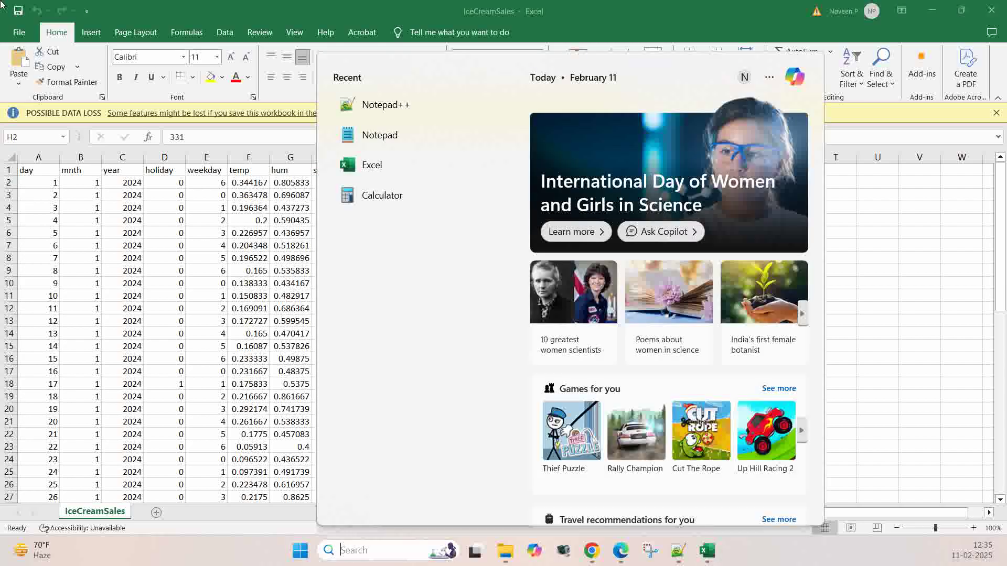
pyautogui.write('note')
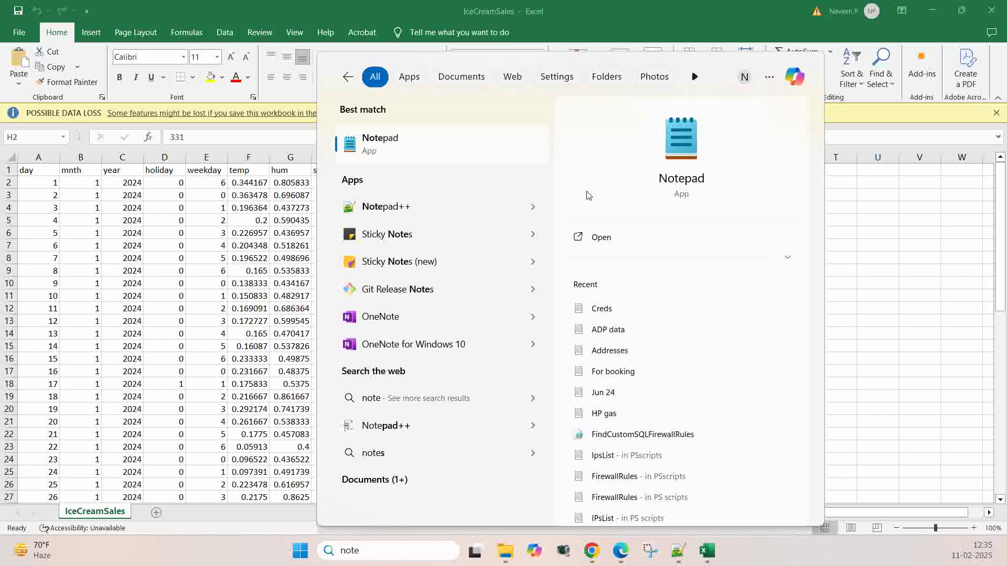
pyautogui.click(384, 145)
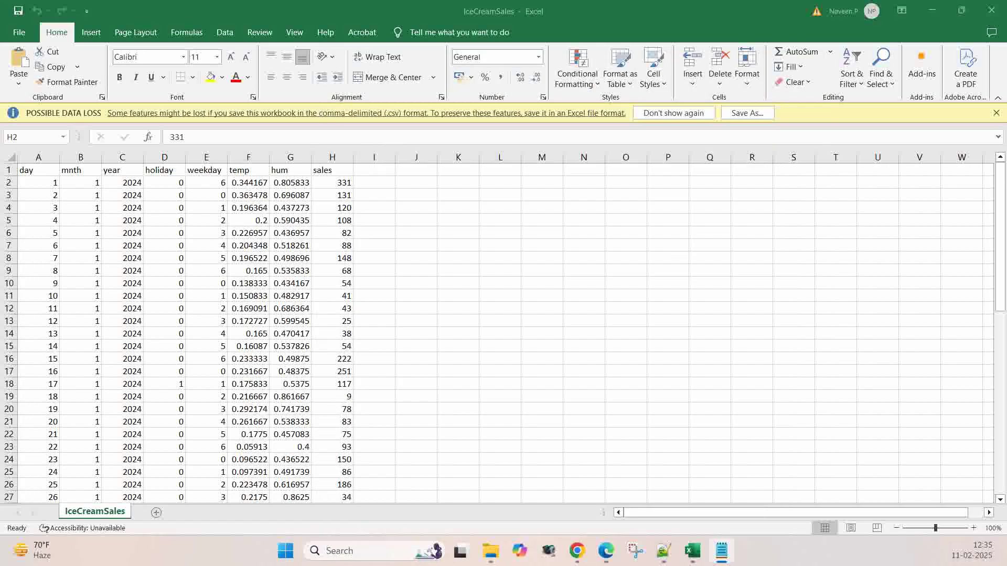
pyautogui.moveTo(419, 113); pyautogui.dragTo(666, 110)
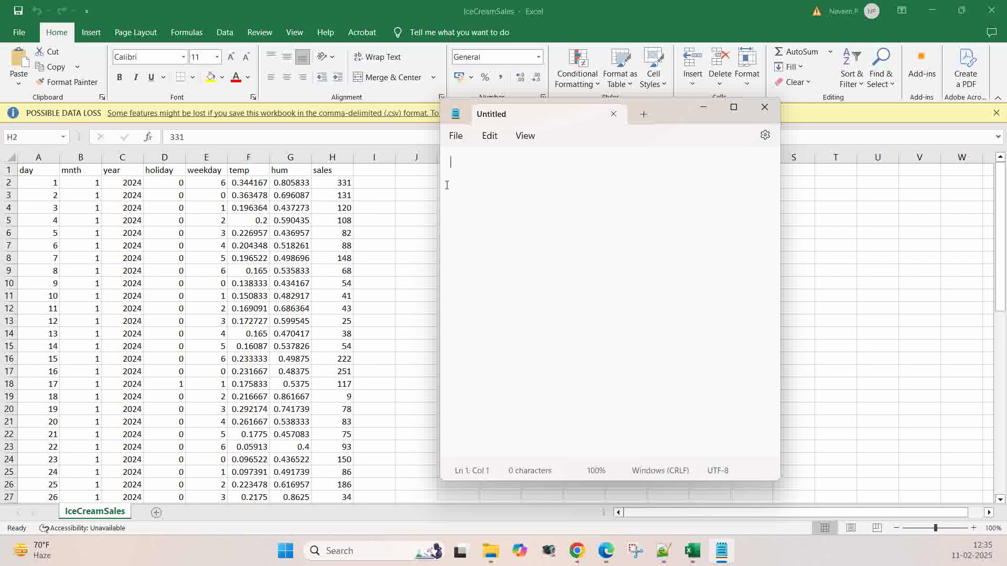
# Step: Write the test values 28,2,2025,1,6,0.23,0.43 in Notepad, following the column order from day to hum
pyautogui.write('28')
pyautogui.write(',')
pyautogui.write('2,2025,')
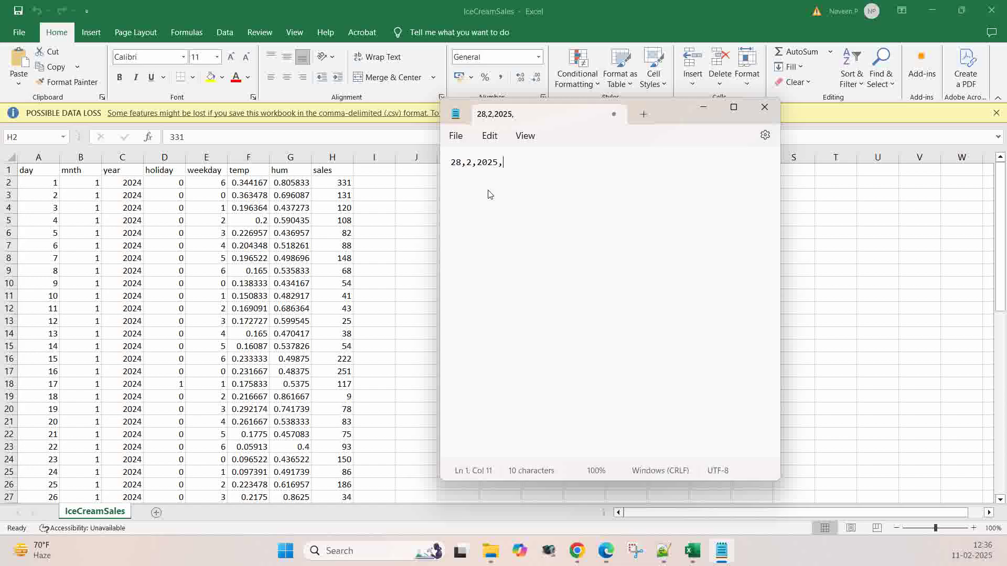
pyautogui.write('1')
pyautogui.write(',6,0.')
pyautogui.write('23,0.')
pyautogui.write('43')
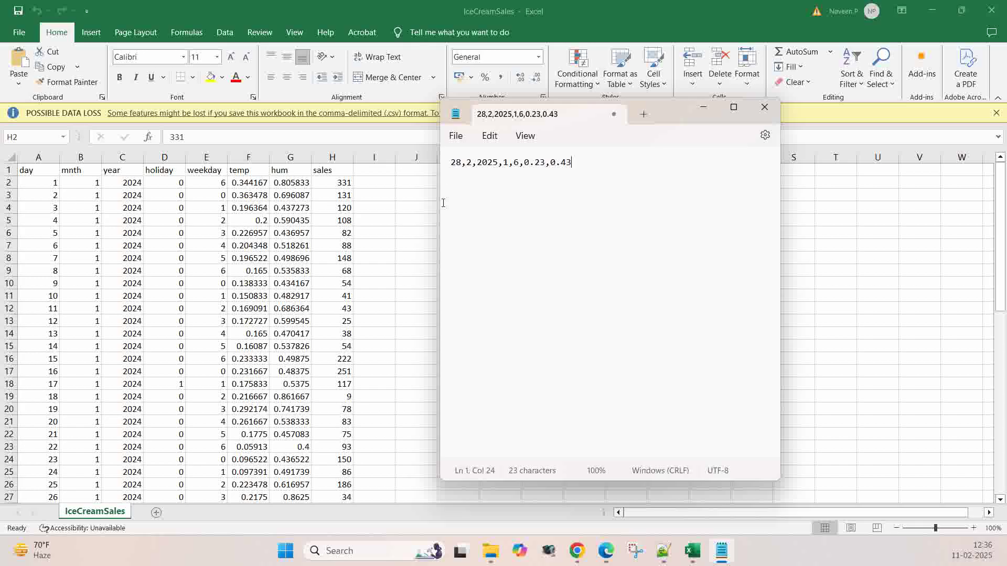
# Step: Enclose the Notepad test values in square brackets and copy the whole line
pyautogui.click(453, 164)
pyautogui.moveTo(453, 165); pyautogui.dragTo(461, 167)
pyautogui.press('Right')
pyautogui.press('Right')
pyautogui.press('Right')
pyautogui.write('[')
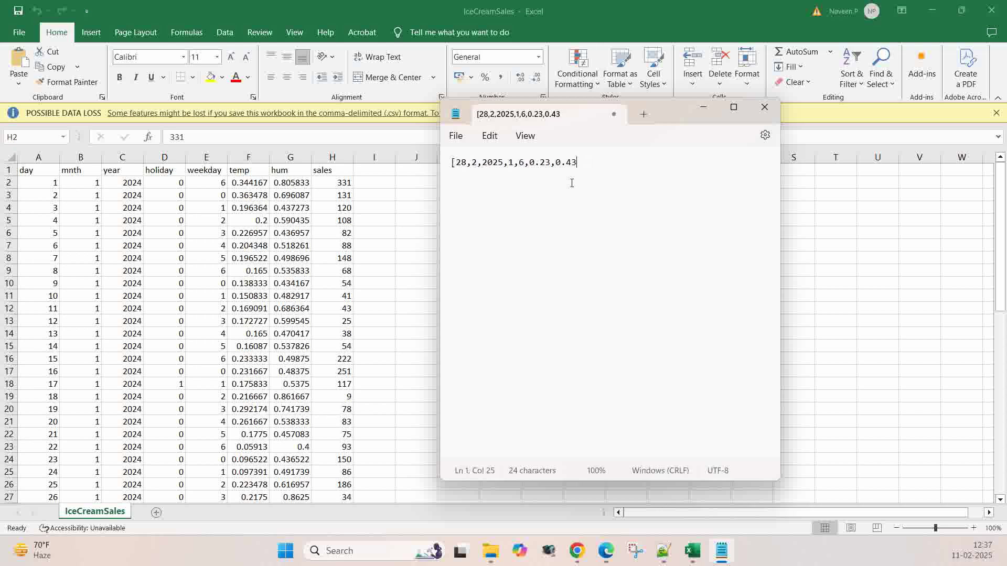
pyautogui.write(']')
pyautogui.moveTo(453, 164); pyautogui.dragTo(583, 166)
pyautogui.hotkey('ctrl', 'c')
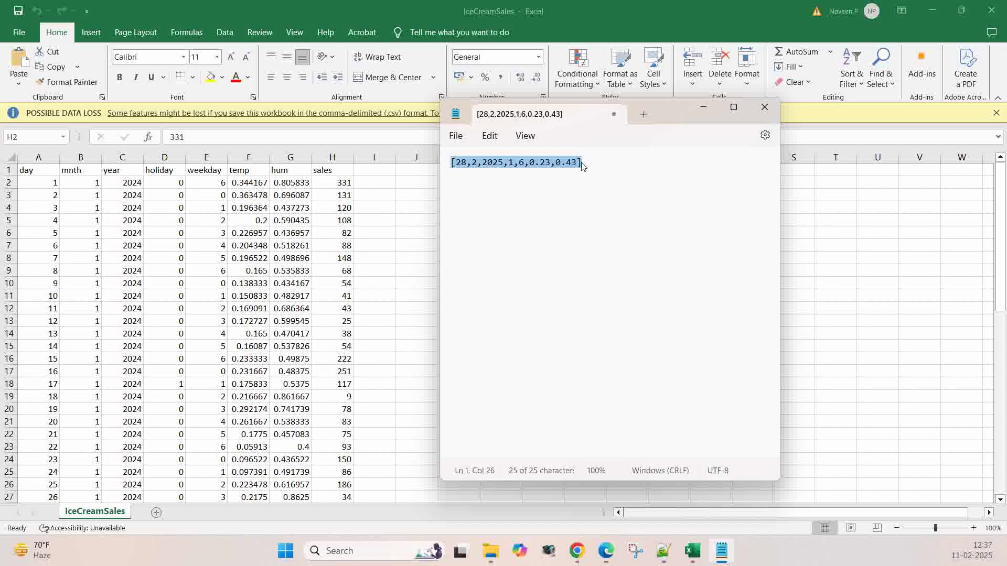
# Step: Back in Azure Machine Learning Studio, set the sample input's index to [0] and its data to [[28,2,2025,1,6,0.23,0.43]]
pyautogui.click(608, 558)
pyautogui.scroll(-3, 243, 422)
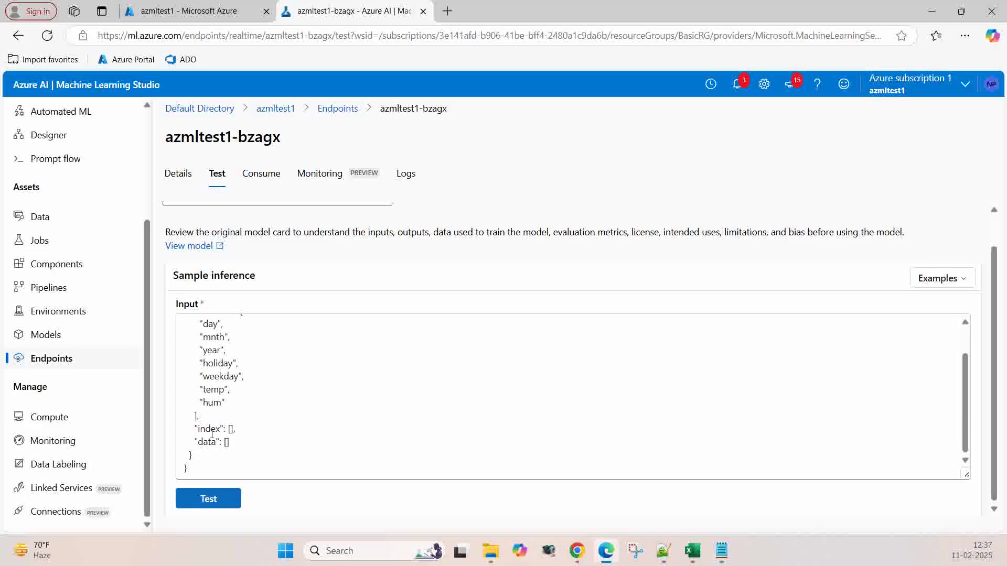
pyautogui.click(230, 429)
pyautogui.write('0')
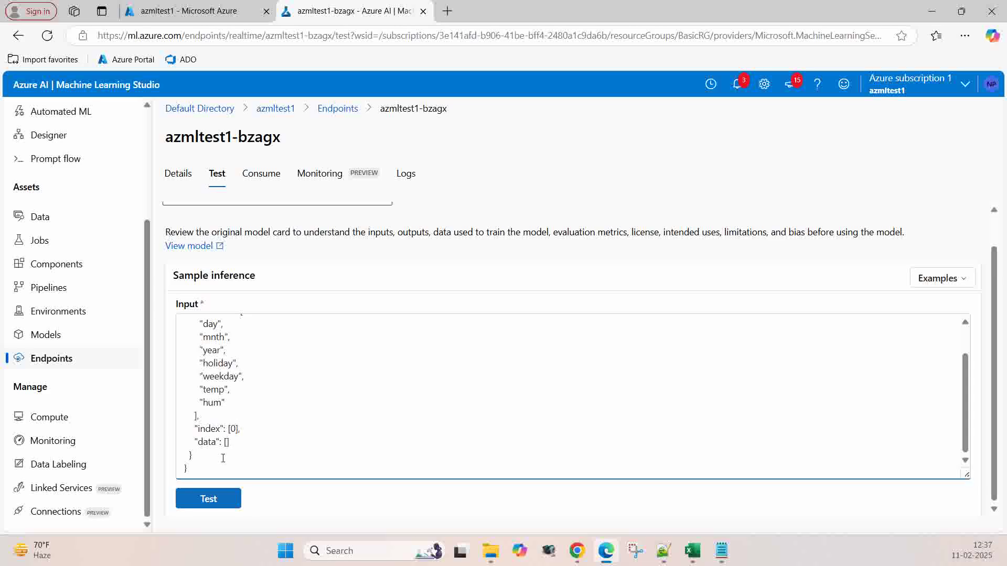
pyautogui.click(227, 442)
pyautogui.hotkey('ctrl', 'v')
# Step: Run the endpoint test and copy the predicted sales value from the JSON output
pyautogui.click(208, 499)
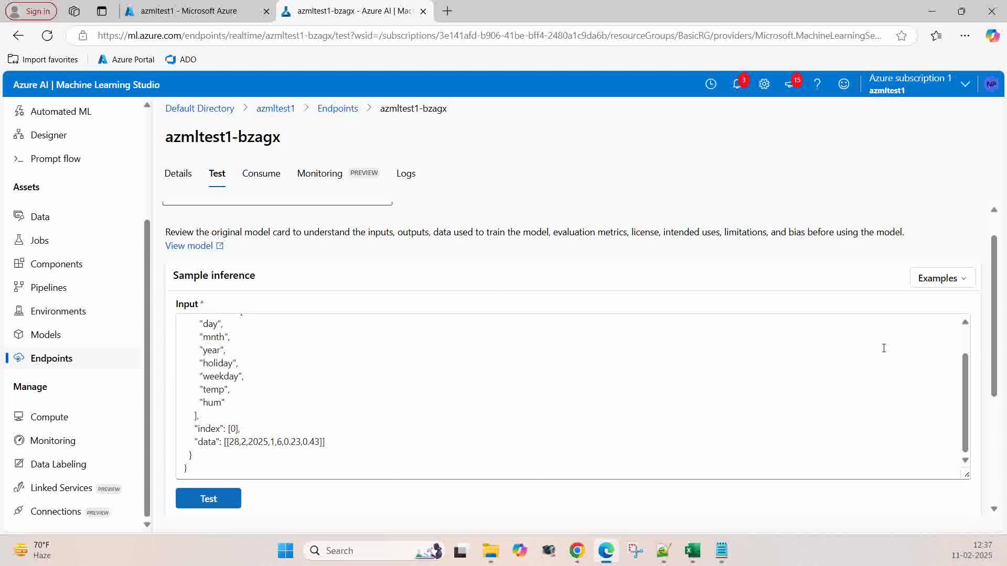
pyautogui.scroll(-4, 977, 355)
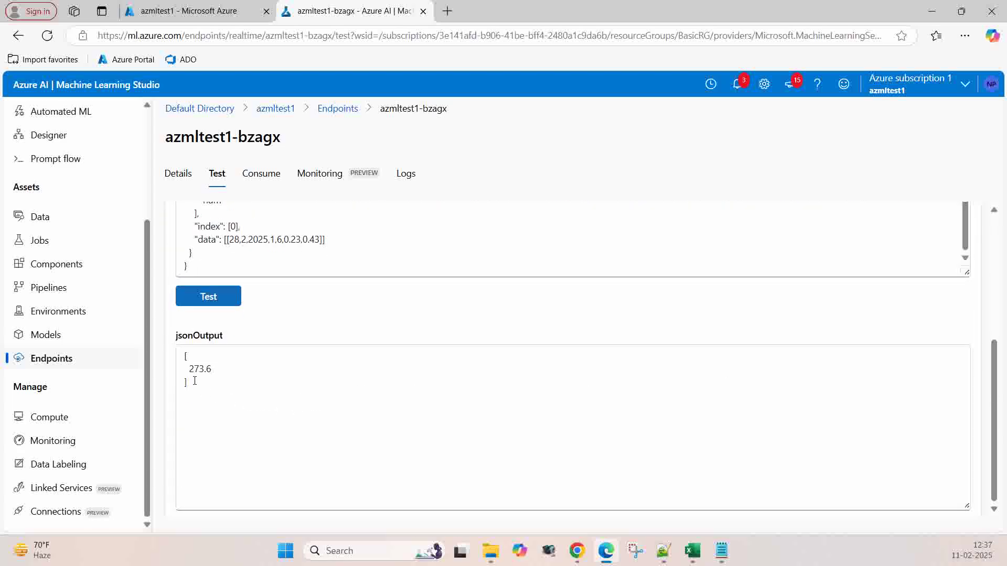
pyautogui.moveTo(191, 369); pyautogui.dragTo(215, 369)
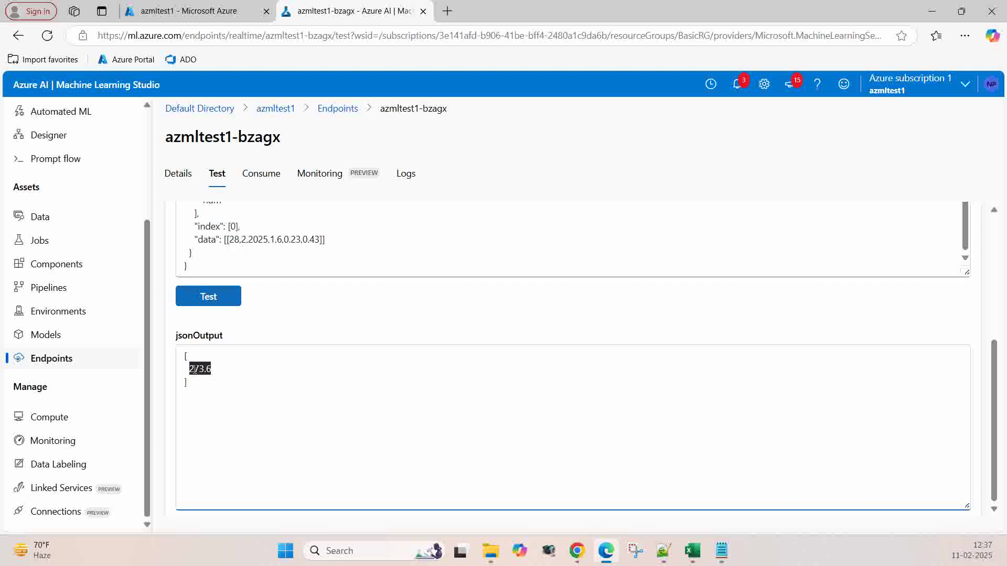
pyautogui.doubleClick(194, 370)
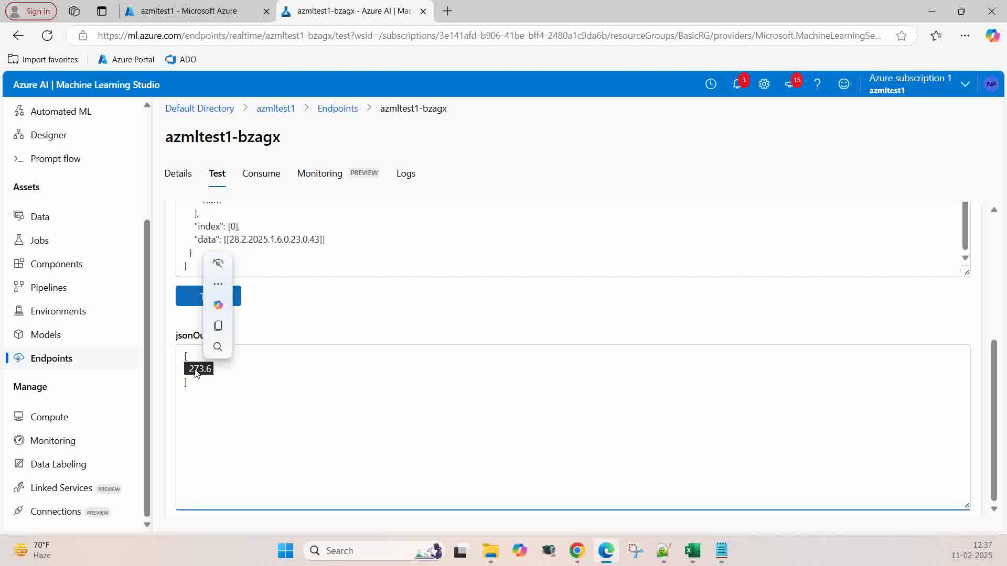
pyautogui.hotkey('ctrl', 'c')
pyautogui.click(220, 365)
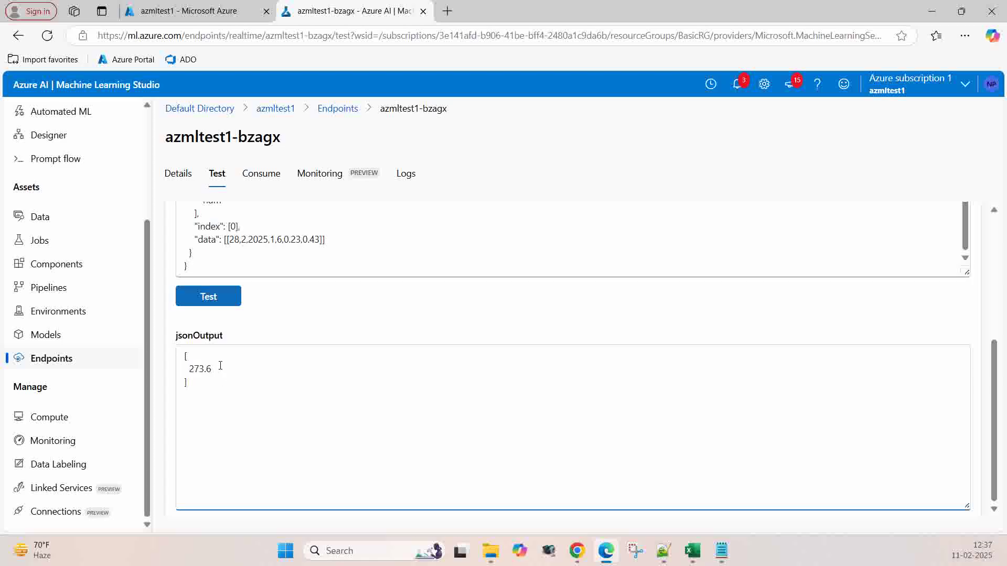